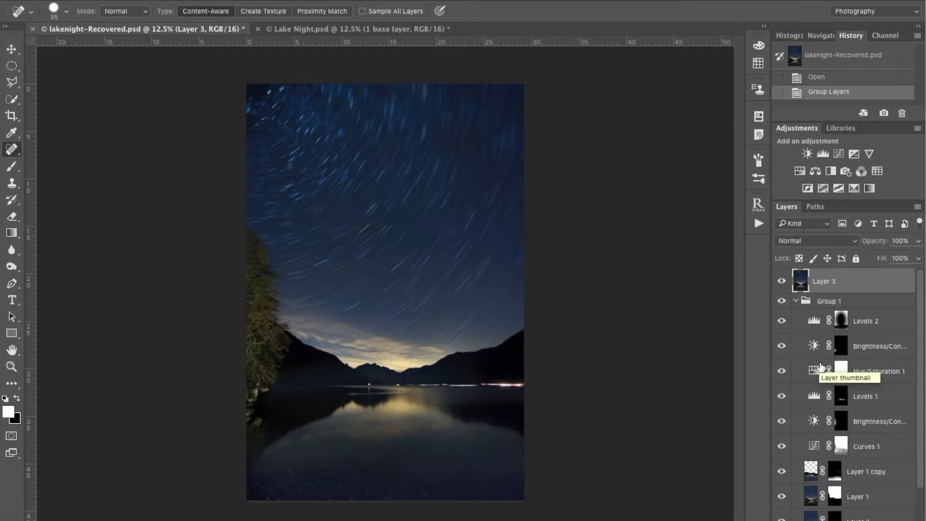
Examine the layer stack of lakenight-Recovered.psd, from Layer 3 down to the source exposures inside Group 1.
scroll(849, 336, down, 2)
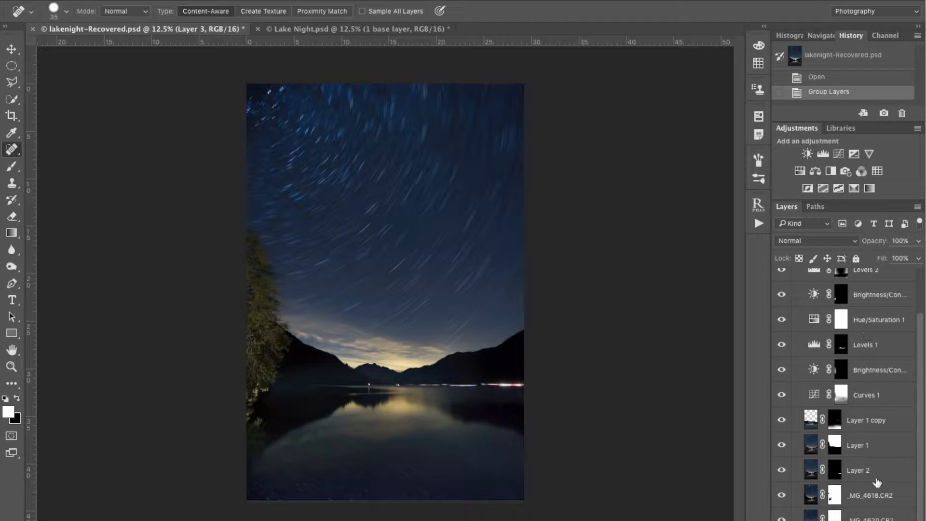
scroll(876, 482, up, 2)
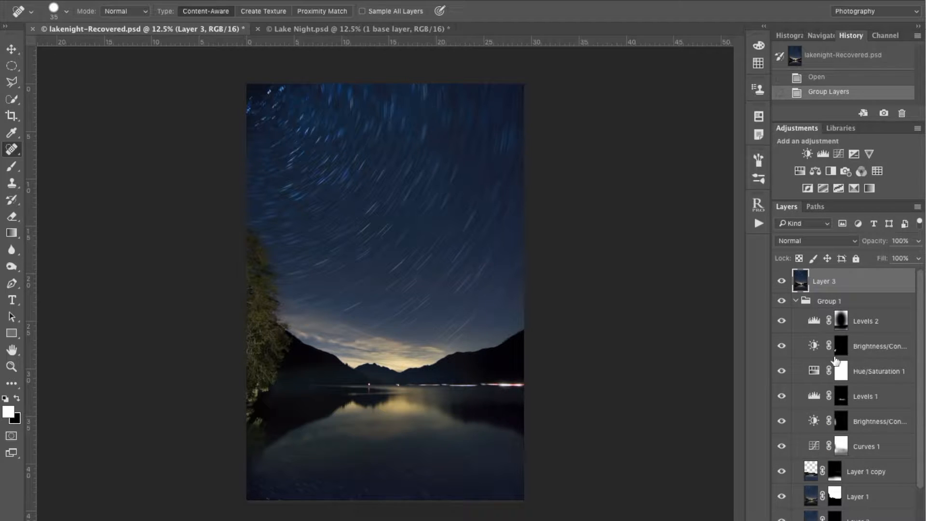
scroll(866, 458, down, 2)
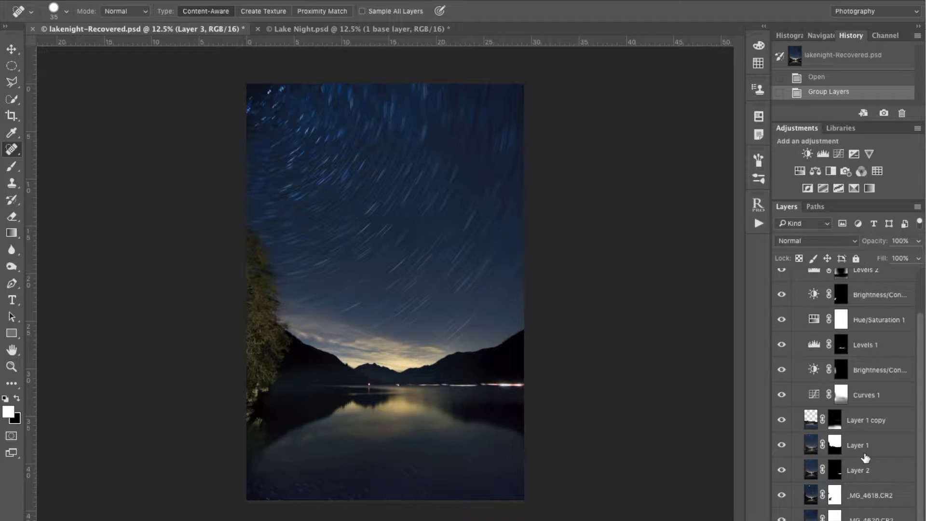
scroll(865, 458, up, 2)
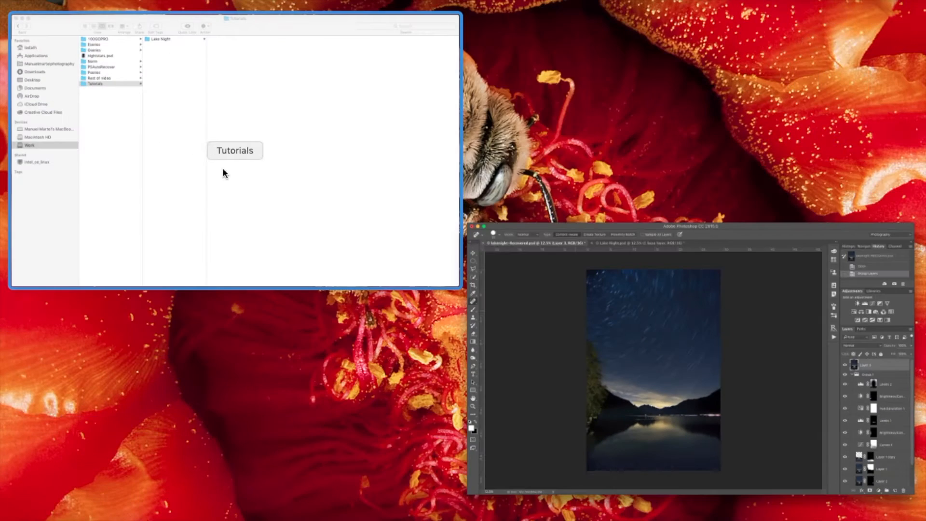
Switch to Finder and view the source files in the Lake Night folder under Tutorials.
click(222, 168)
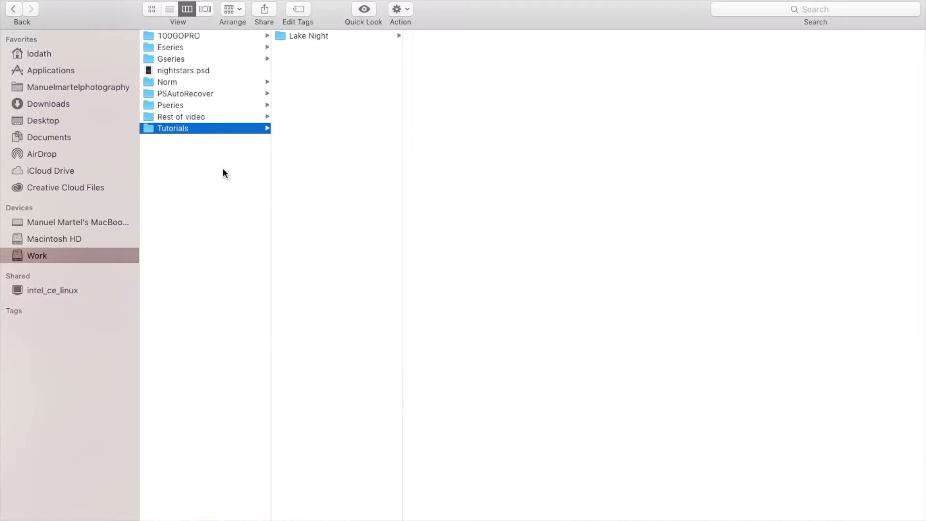
click(307, 37)
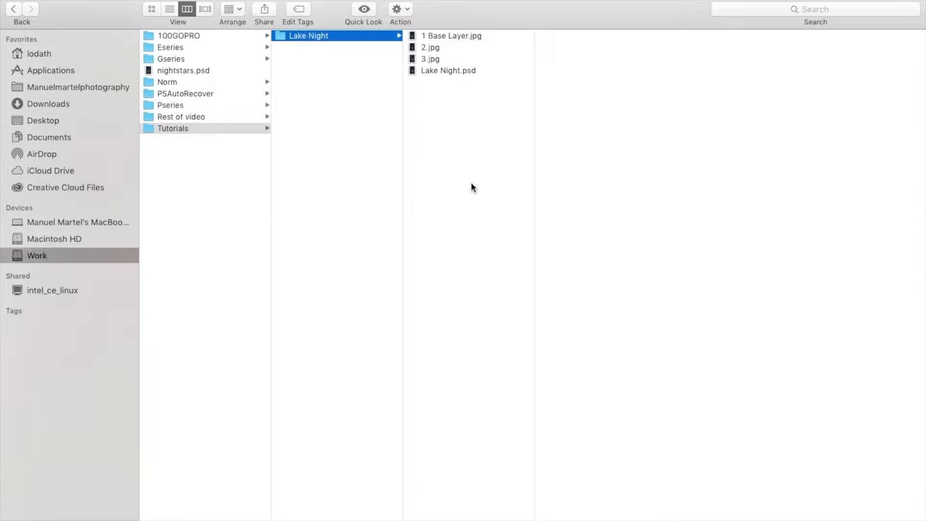
key(ctrl+Up)
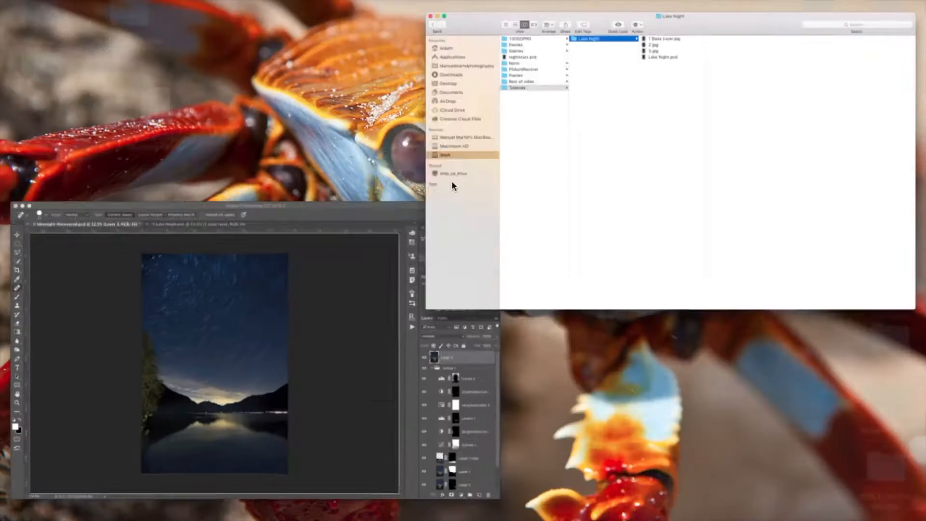
Return to Photoshop and compare the three exposures in Lake Night.psd by hiding and reshowing layers 3 and 2.
click(343, 291)
click(376, 30)
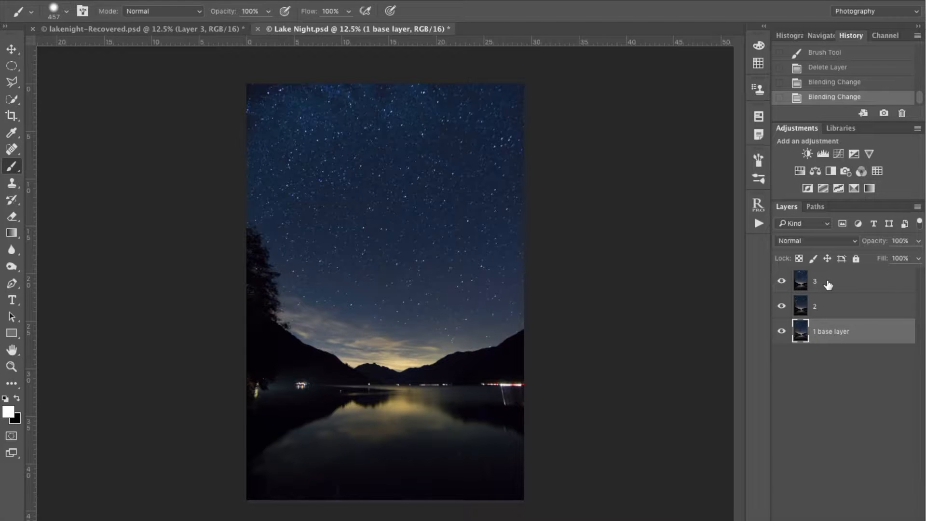
click(781, 281)
click(782, 305)
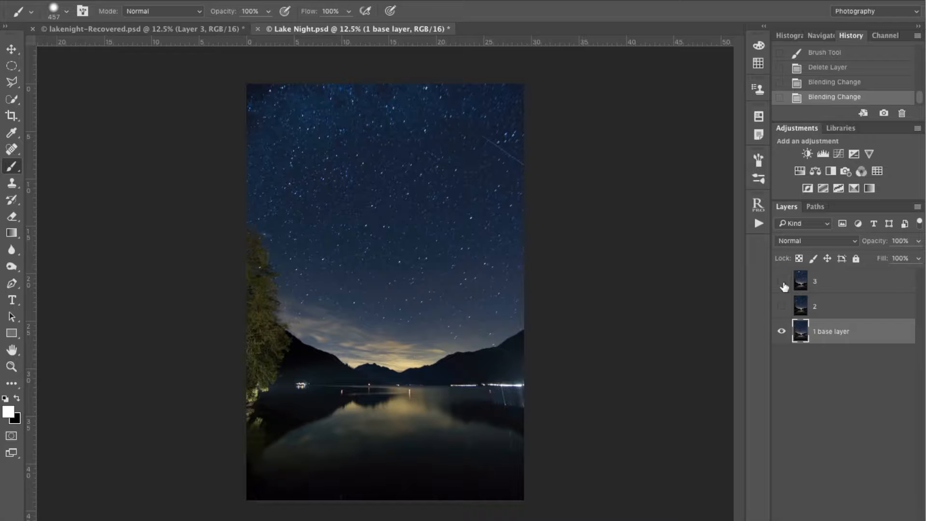
click(781, 306)
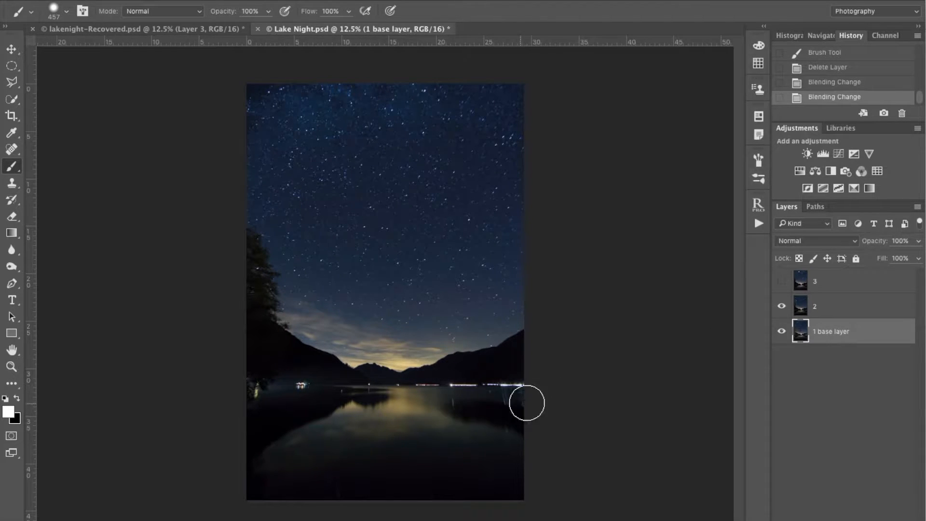
click(870, 313)
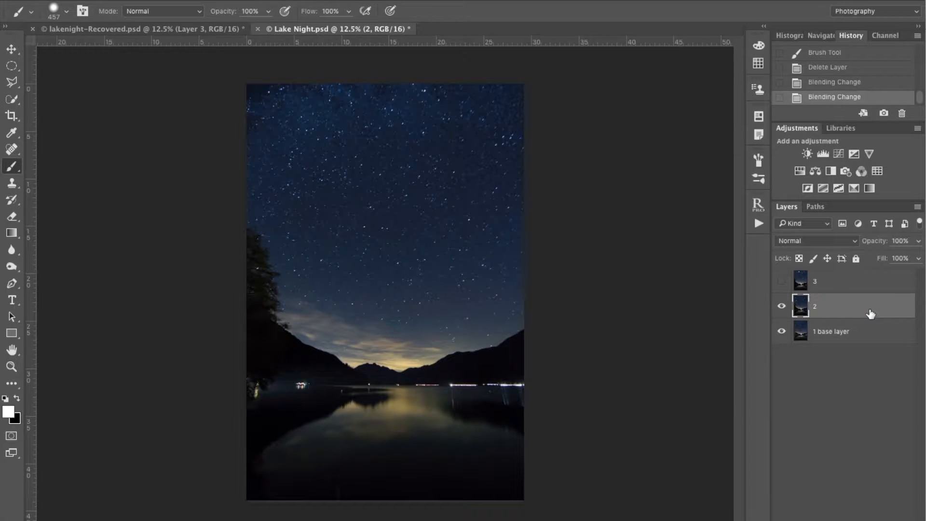
click(876, 283)
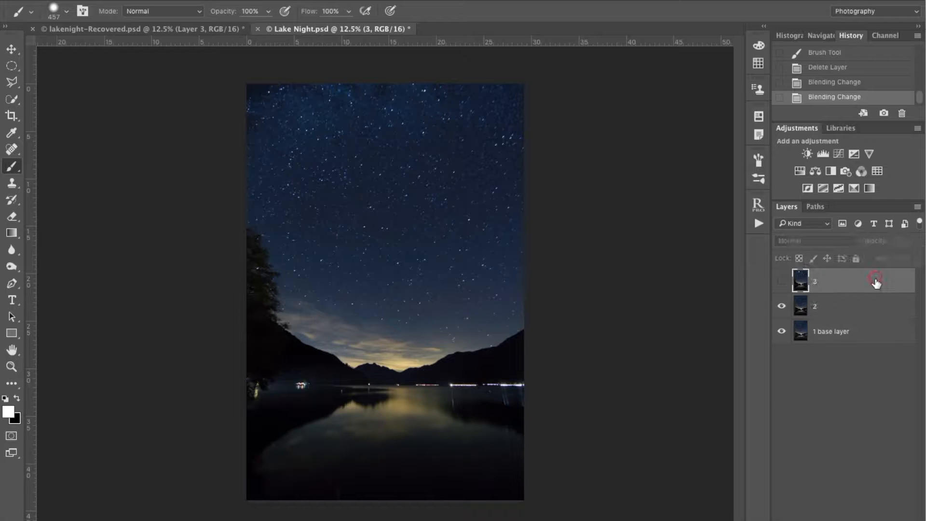
click(781, 281)
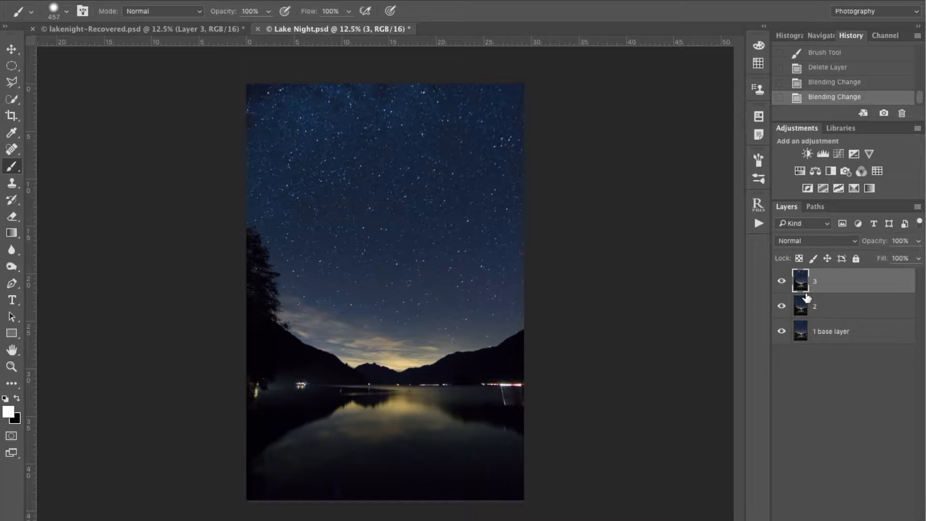
click(816, 333)
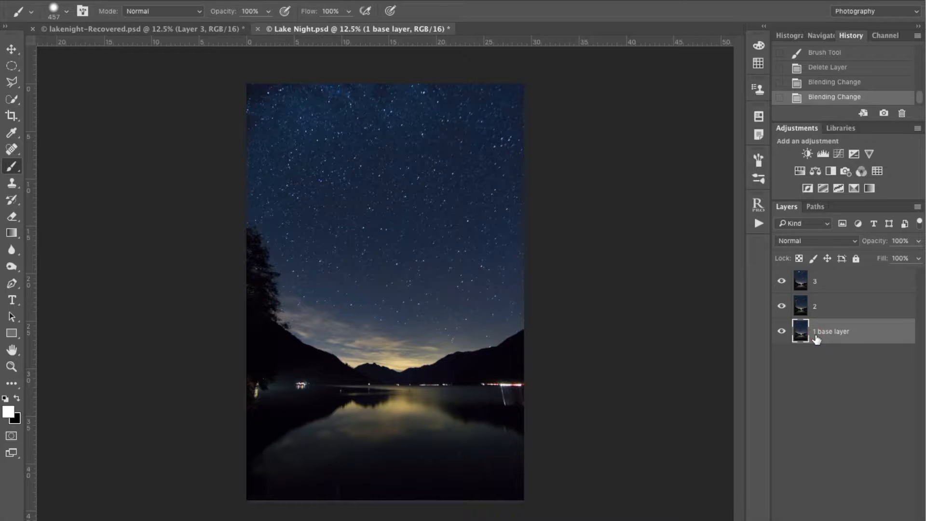
Set the blend mode of layers 3 and 2 to Lighten.
click(824, 277)
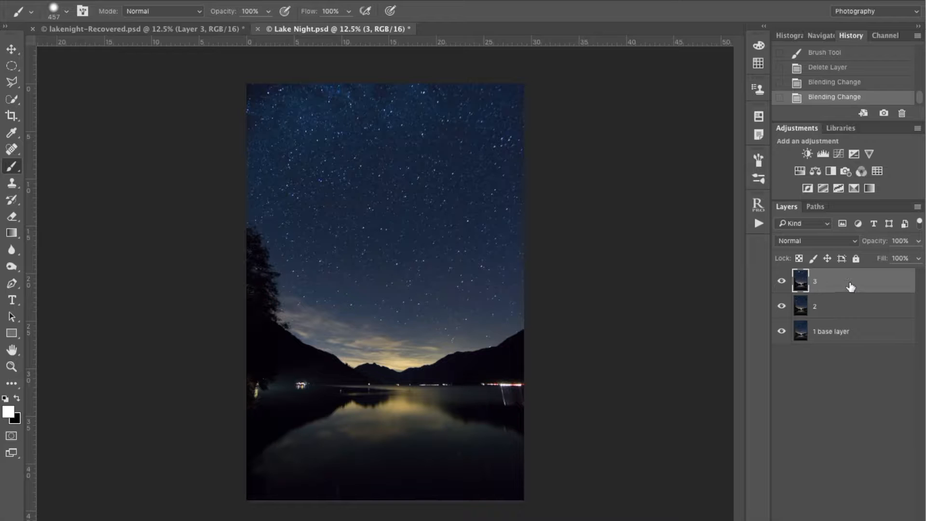
click(845, 242)
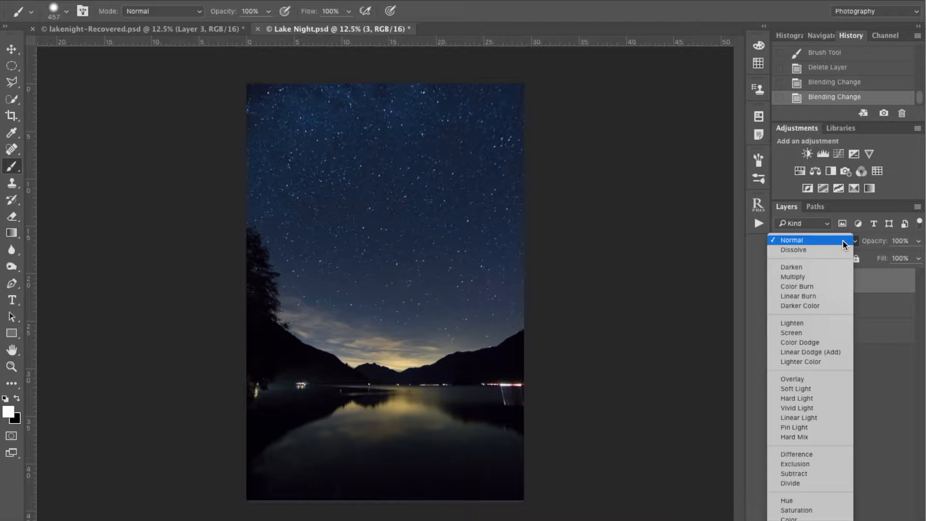
click(815, 323)
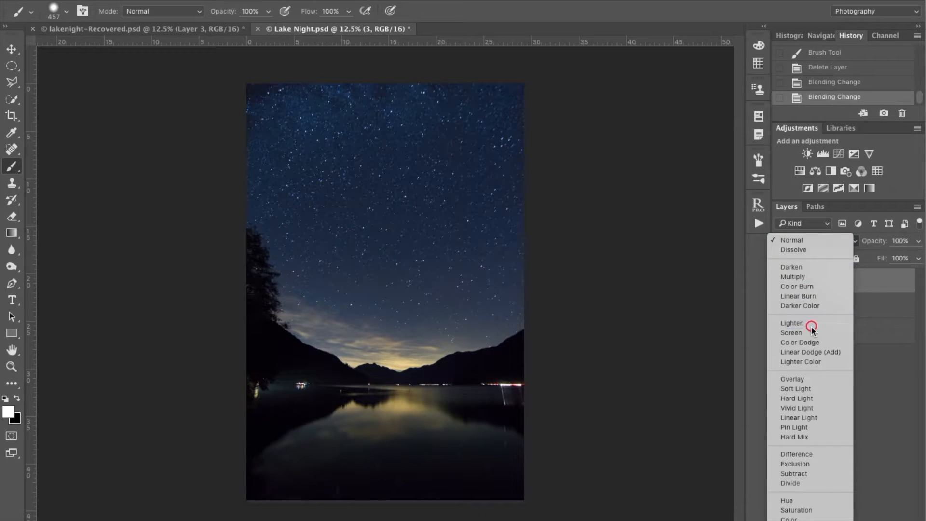
click(840, 306)
click(839, 242)
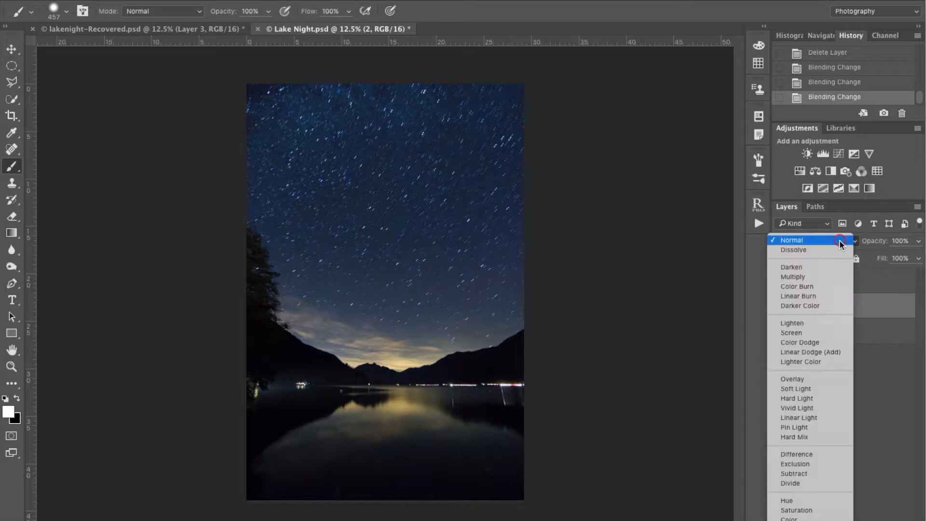
click(829, 323)
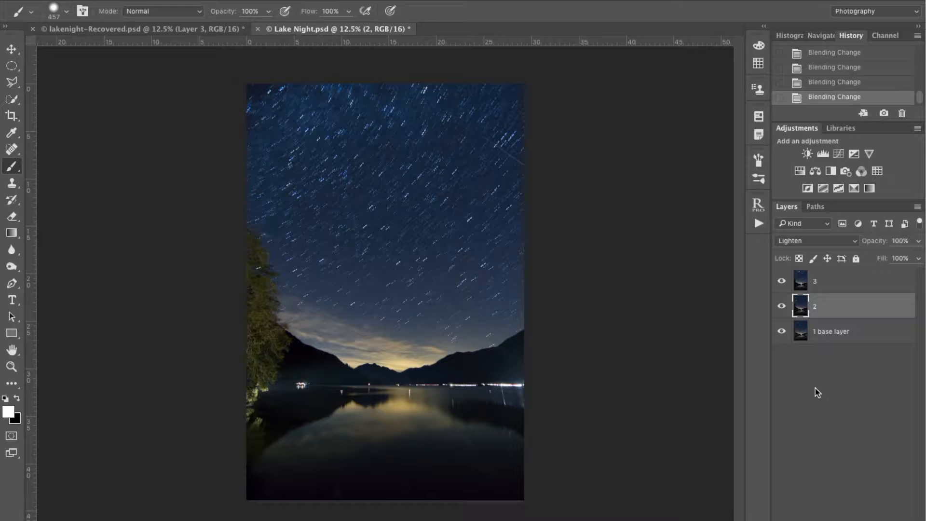
Stamp all visible layers into a new layer above layer 3 and name it "sky".
click(864, 294)
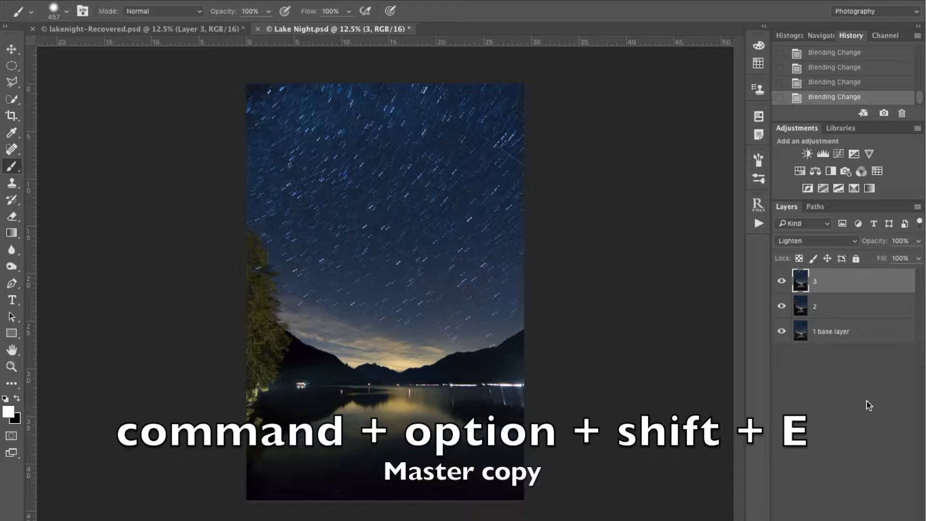
key(super+alt+shift+e)
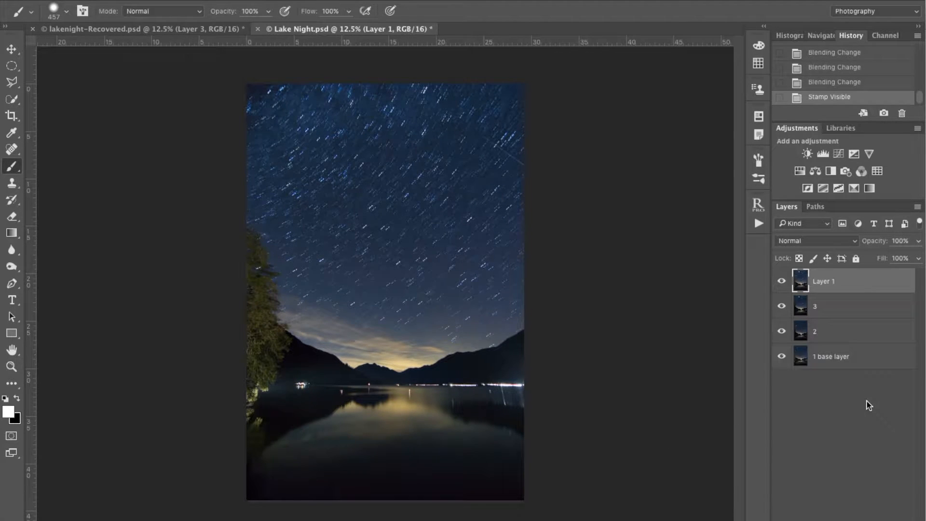
double_click(819, 284)
text(sky)
key(Return)
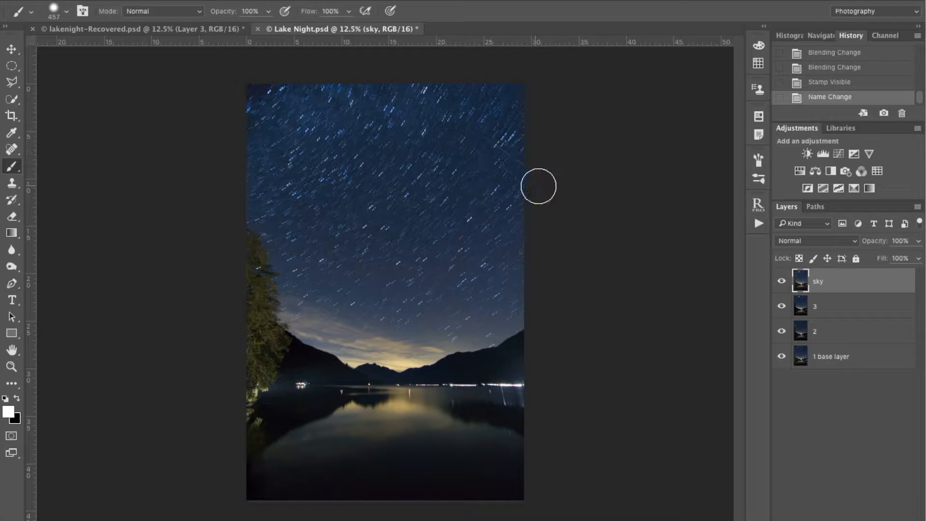
Remove the diagonal light streak at the sky's upper right edge on the sky layer with the Spot Healing Brush.
click(11, 151)
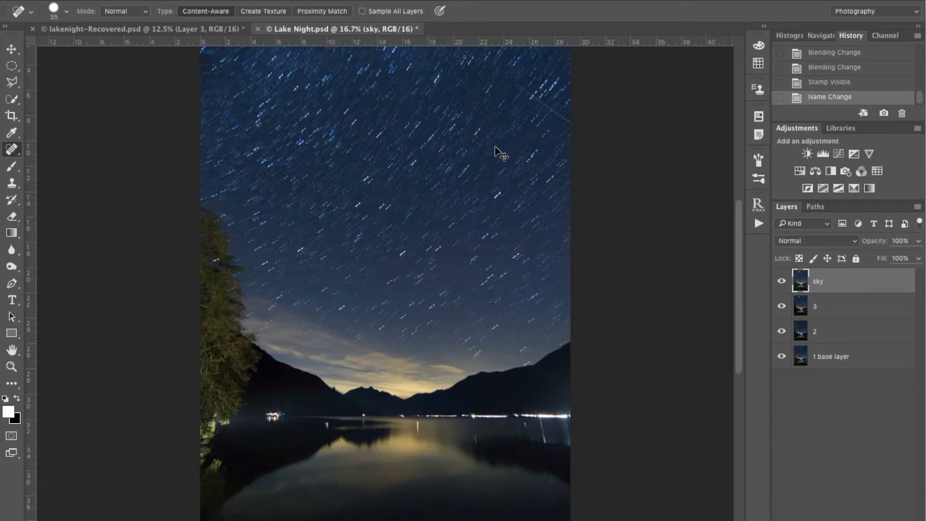
key(ctrl+plus)
drag(610, 87, 478, 287)
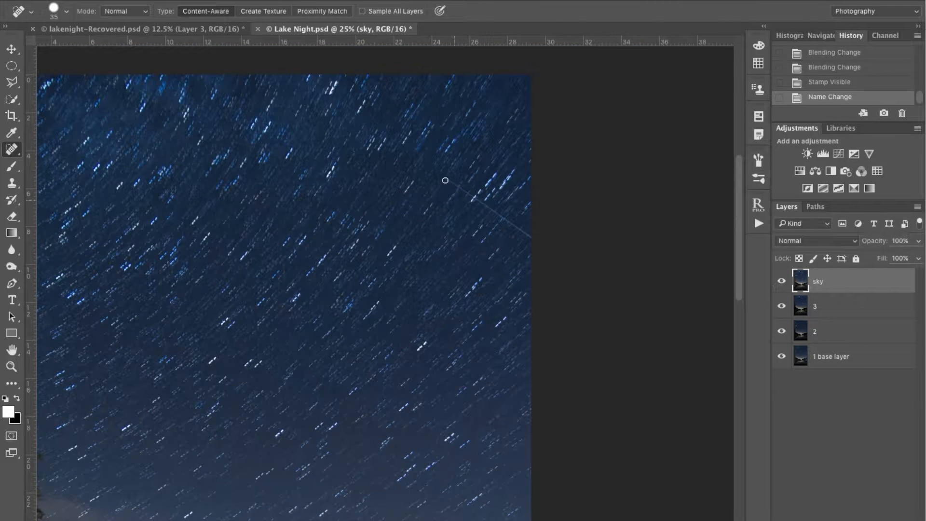
drag(450, 181, 534, 239)
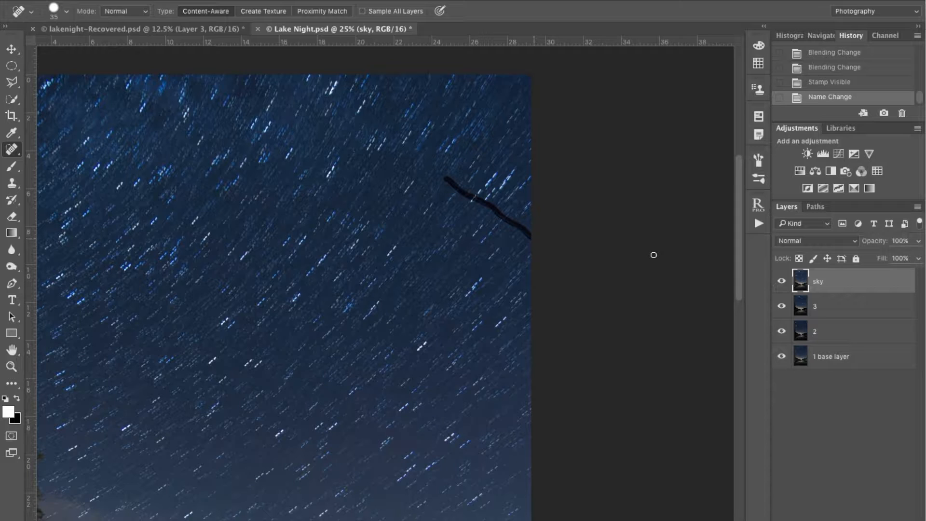
key(ctrl+minus)
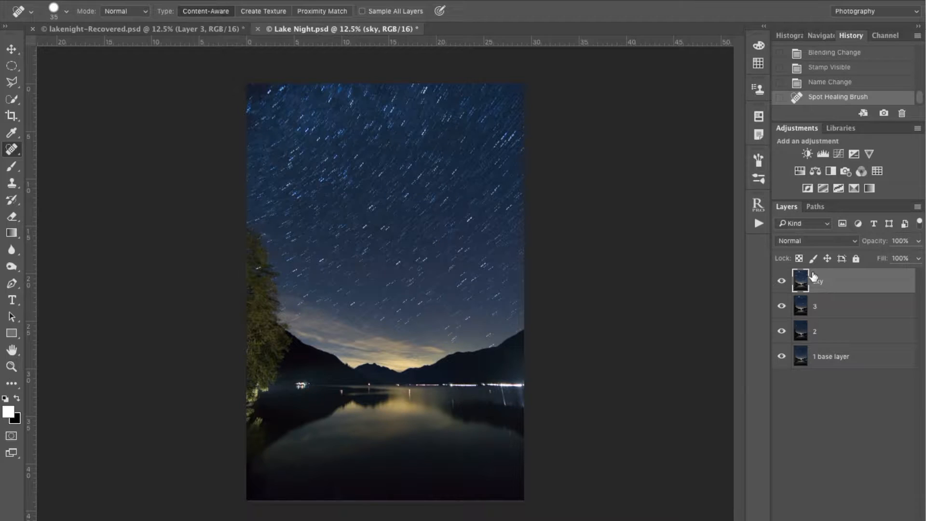
Convert the sky layer to a smart object and apply a Spin Radial Blur, amount 5, Best quality, centred near the image's upper-left corner.
right_click(846, 289)
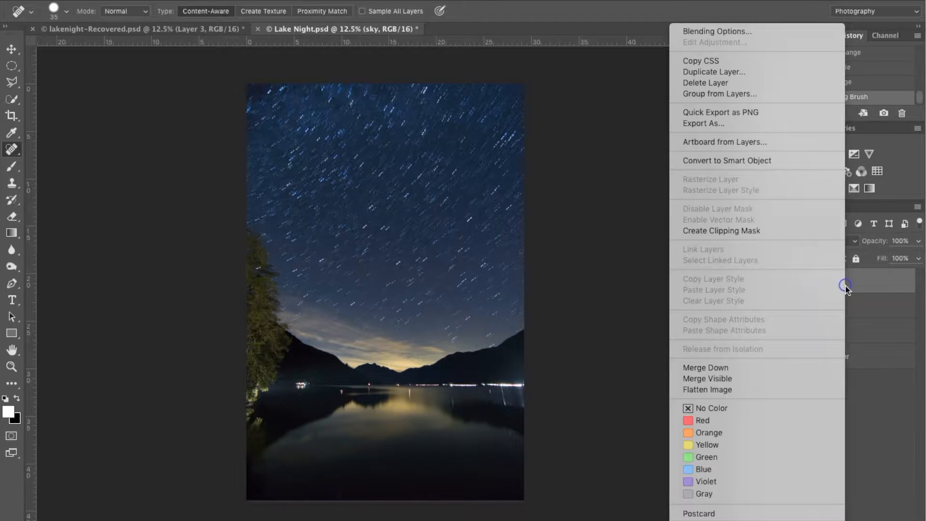
click(785, 160)
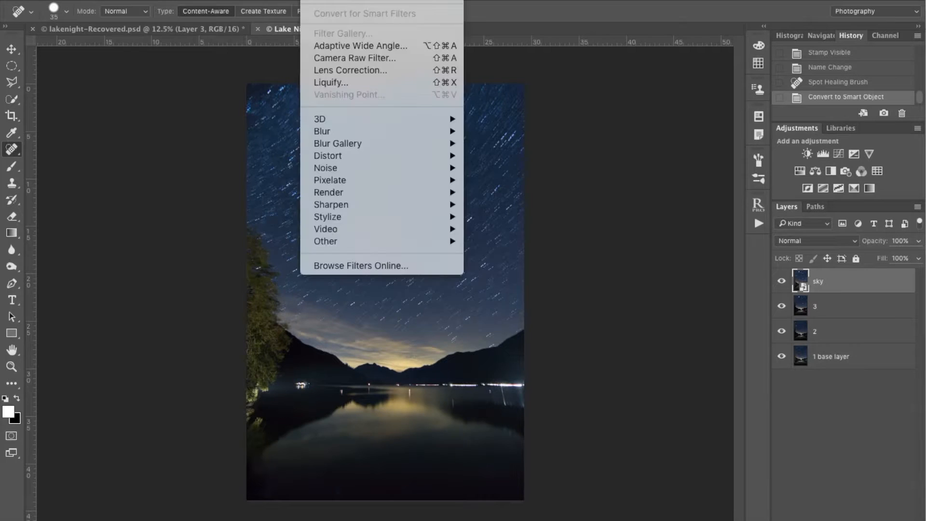
mouse_move(341, 130)
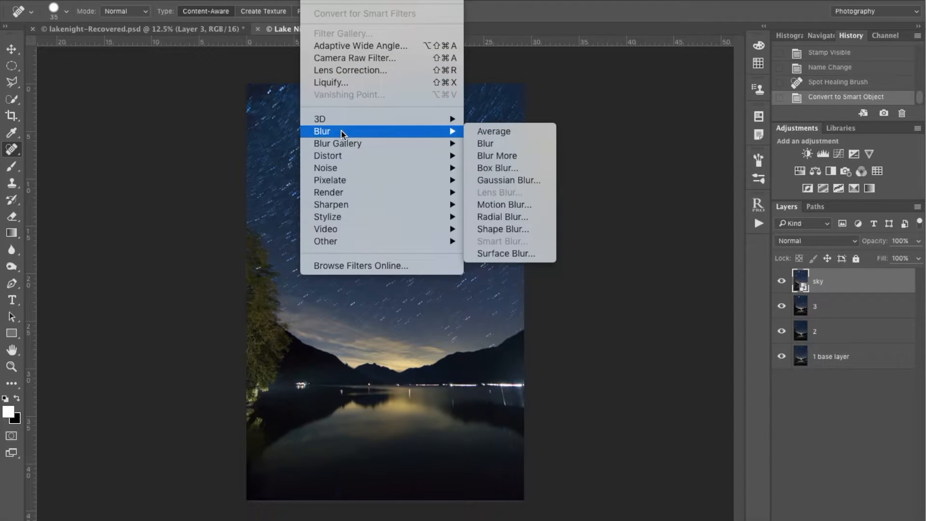
click(524, 216)
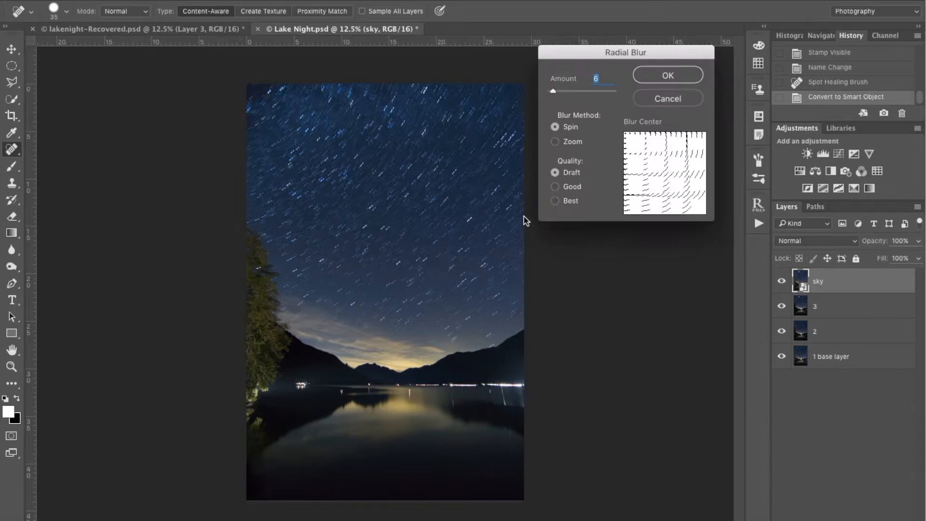
drag(638, 142, 668, 179)
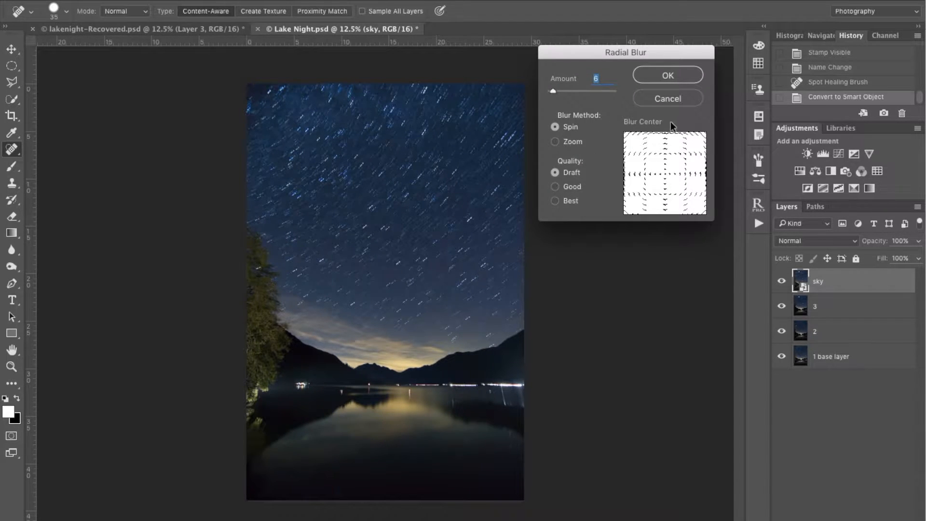
drag(665, 172, 630, 141)
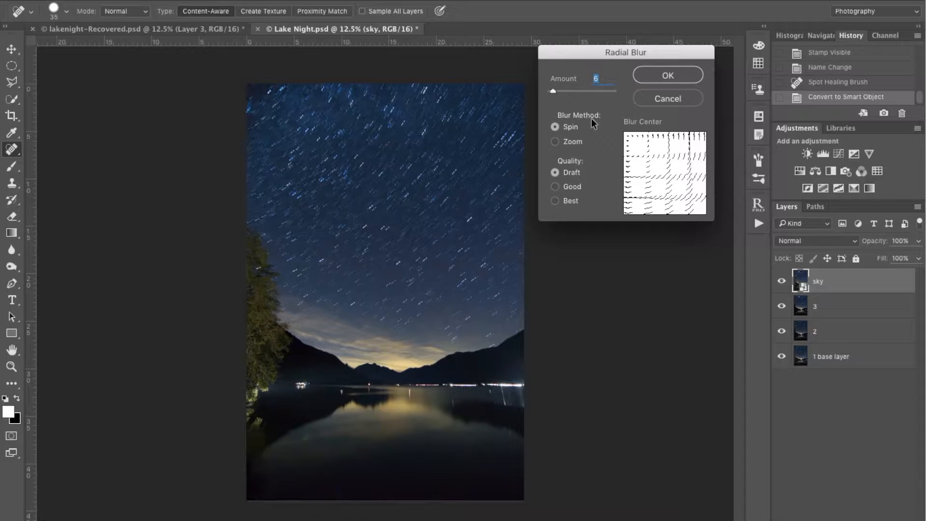
click(555, 186)
click(554, 200)
text(5)
click(700, 77)
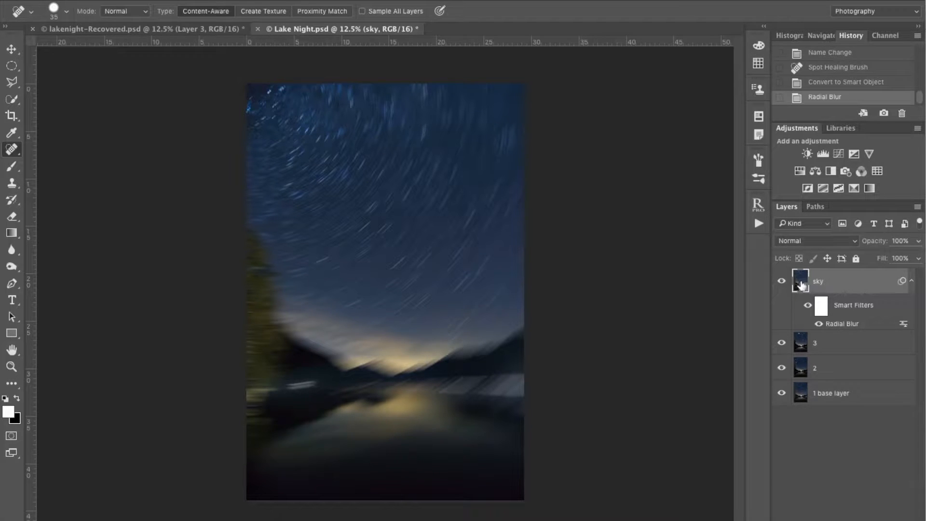
Edit the sky layer's Radial Blur smart filter, placing its blur centre exactly at the preview's upper-left corner.
click(846, 324)
double_click(845, 322)
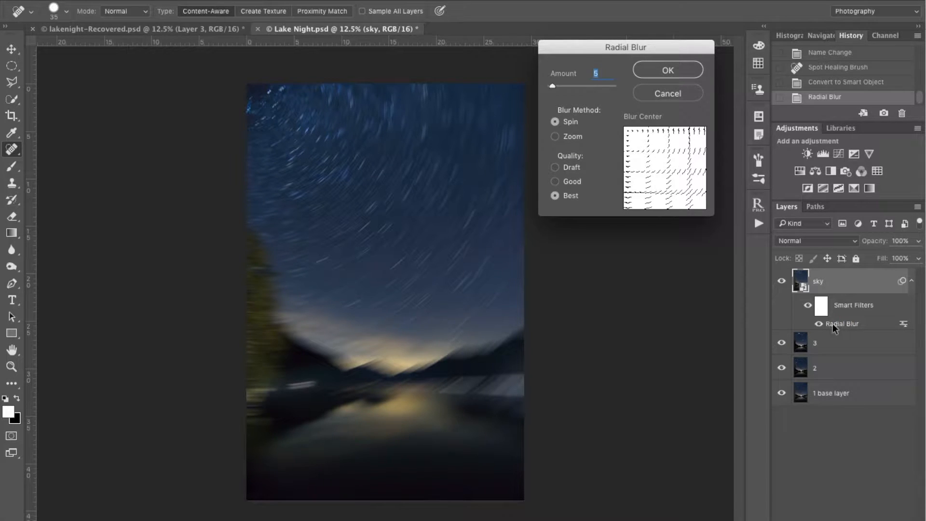
click(644, 147)
click(667, 169)
click(622, 133)
click(623, 129)
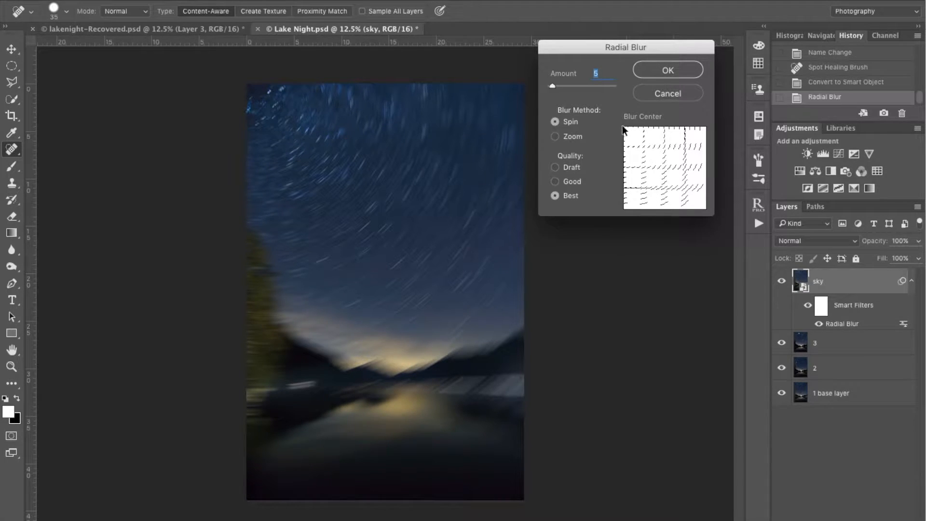
click(624, 127)
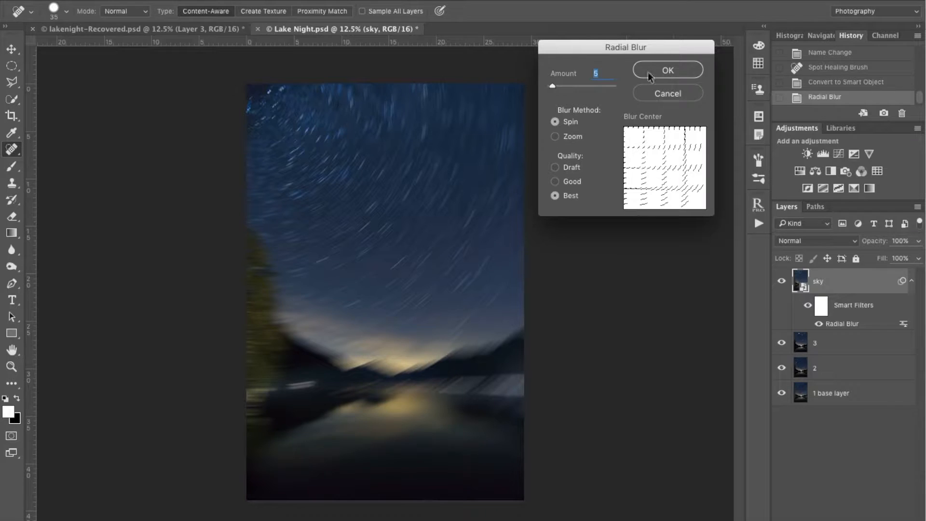
click(668, 69)
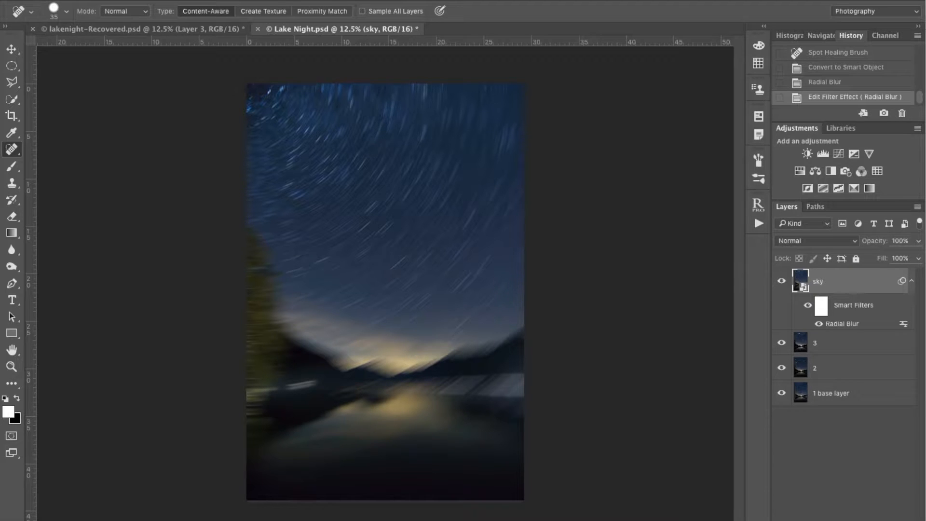
Rasterize the sky smart object into a regular pixel layer.
click(172, 1)
mouse_move(209, 1)
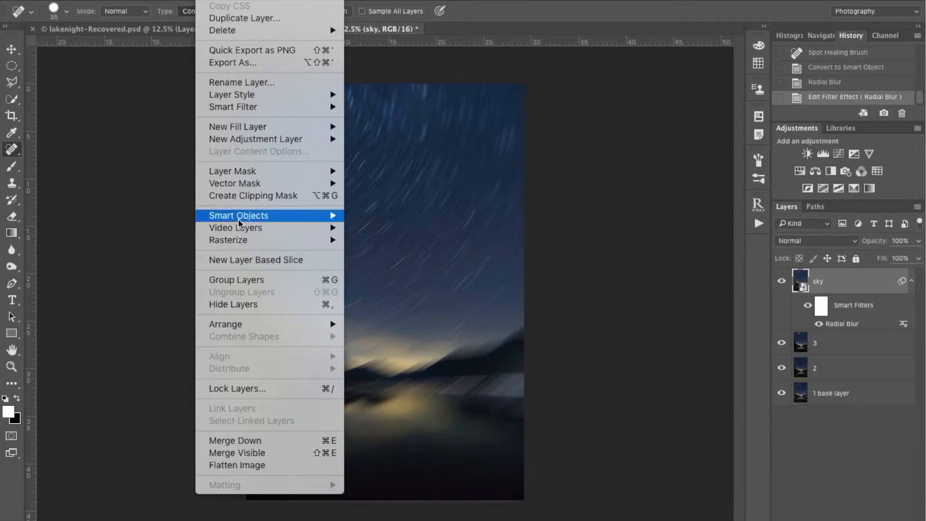
mouse_move(289, 215)
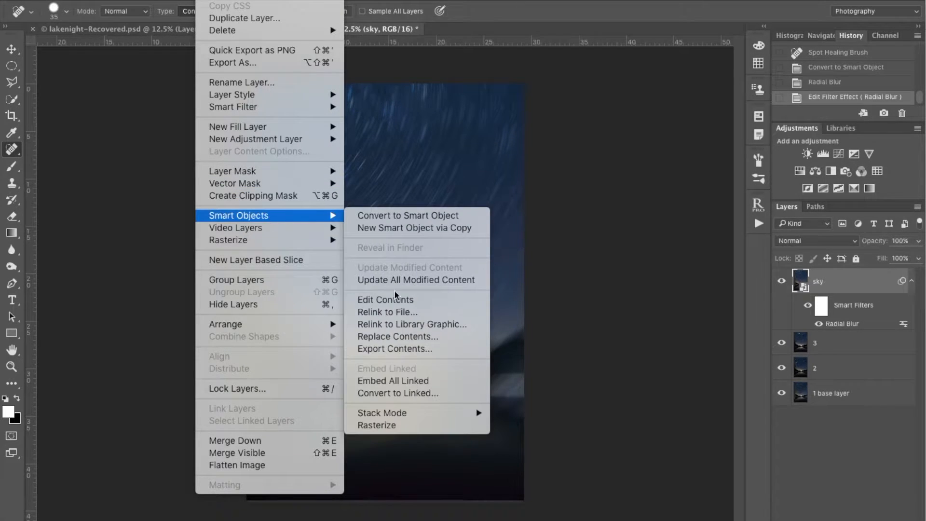
click(400, 426)
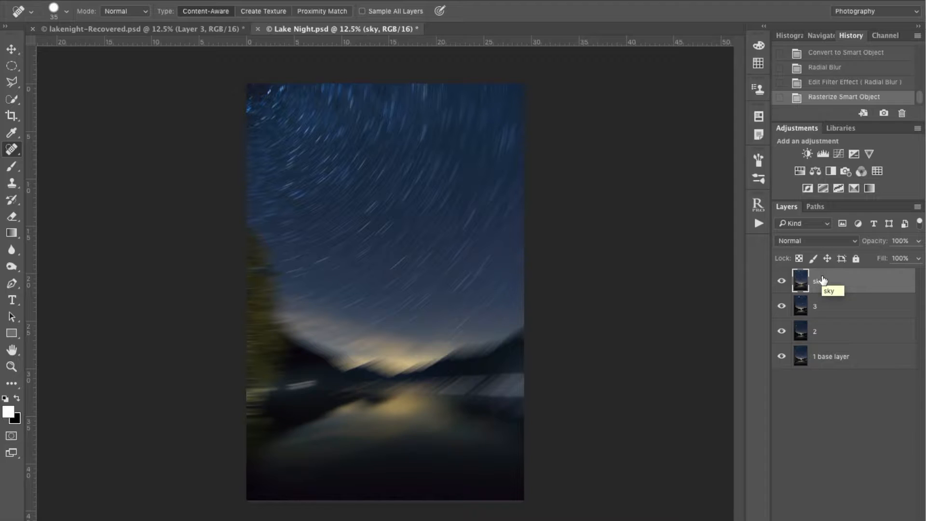
Enlarge the sky layer to about 108.3% in width and height so it extends past the canvas on all sides.
click(13, 51)
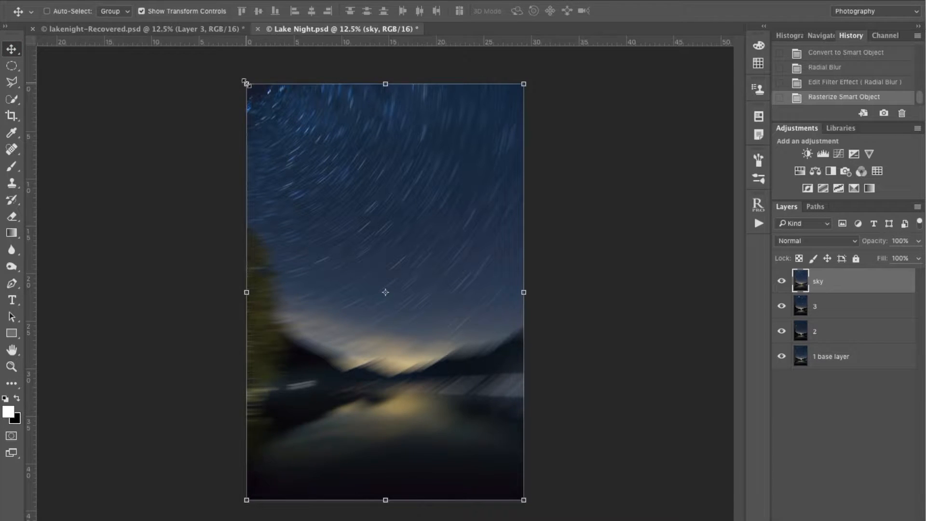
drag(245, 83, 235, 67)
drag(523, 500, 536, 518)
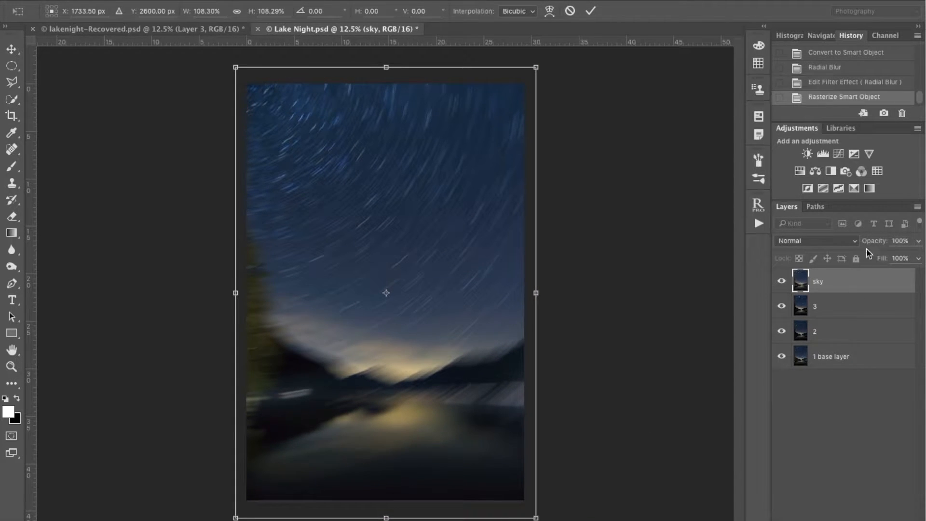
Lower the sky layer's opacity to 44%, shift it to about X 1728.5, Y 2677 px over the layers beneath, and commit the transform.
drag(878, 243, 851, 246)
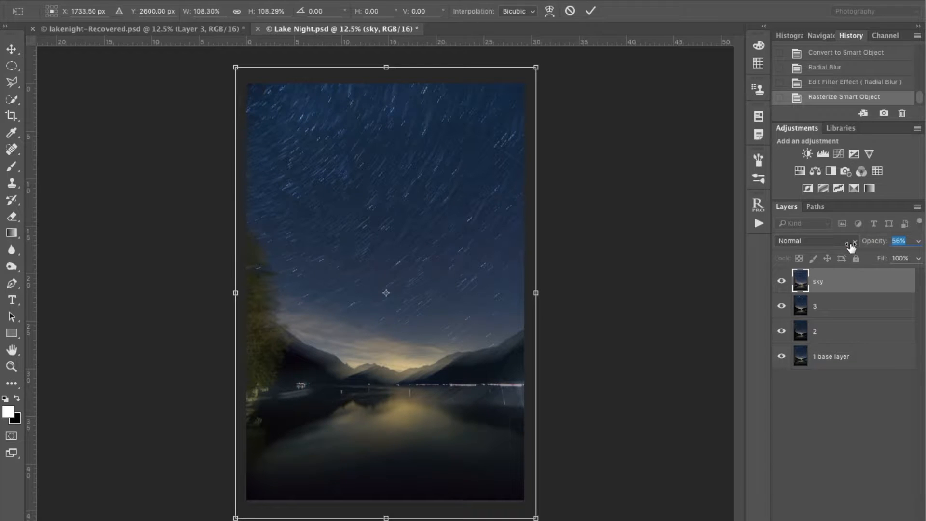
key(ctrl+plus)
key(ctrl+plus)
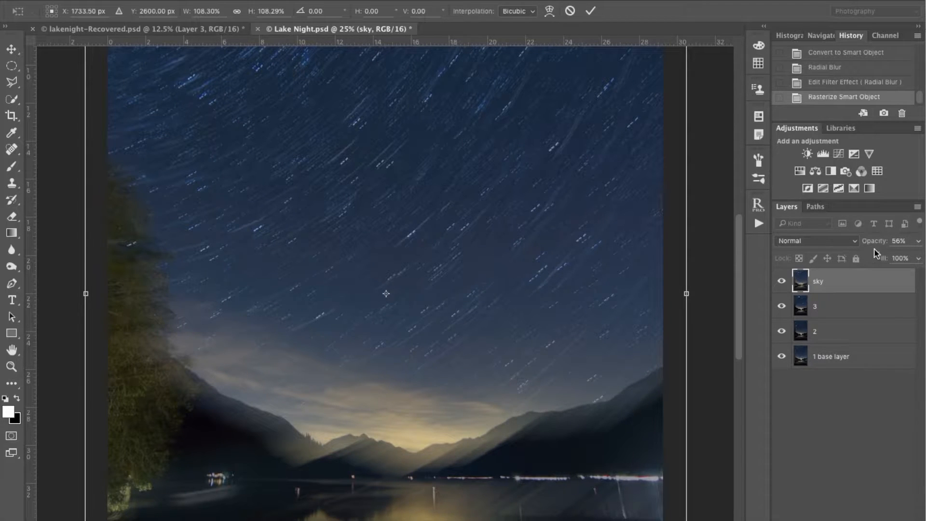
click(833, 308)
drag(877, 241, 874, 241)
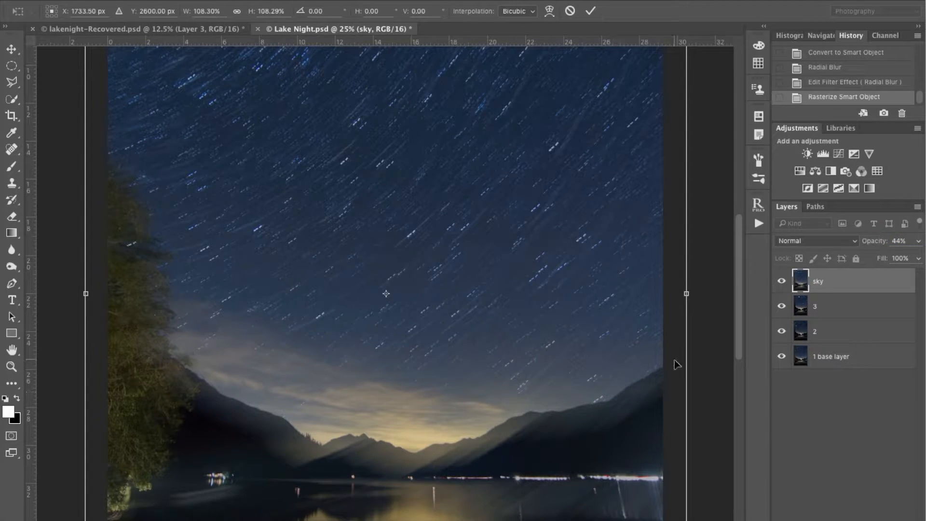
drag(573, 306, 571, 315)
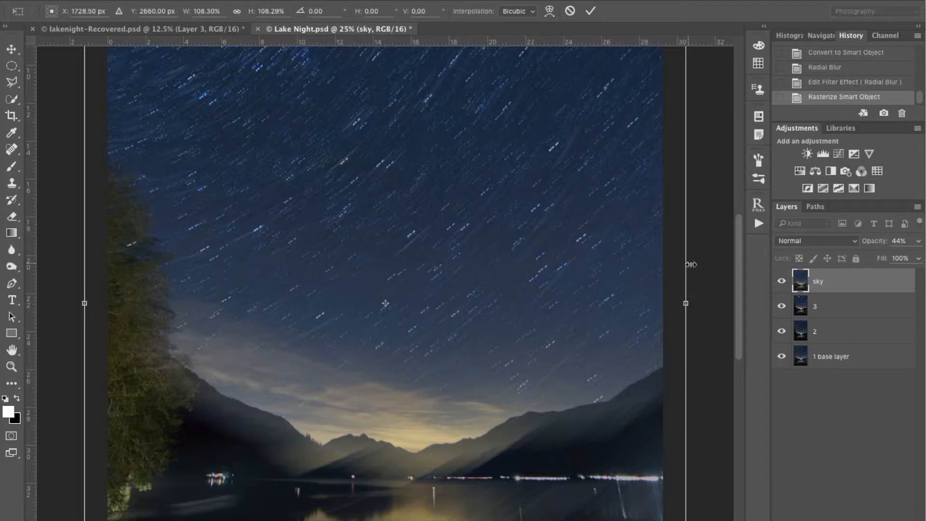
key(ctrl+minus)
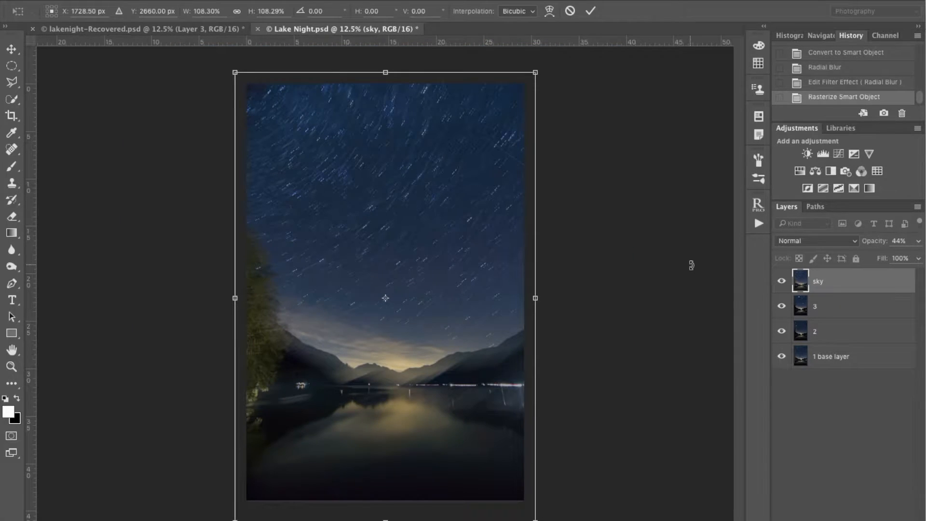
drag(453, 185, 454, 180)
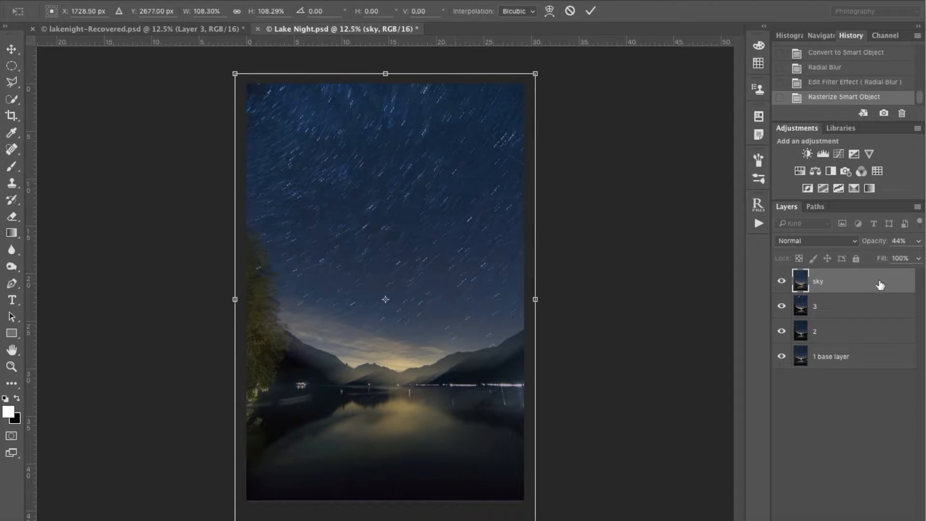
click(869, 242)
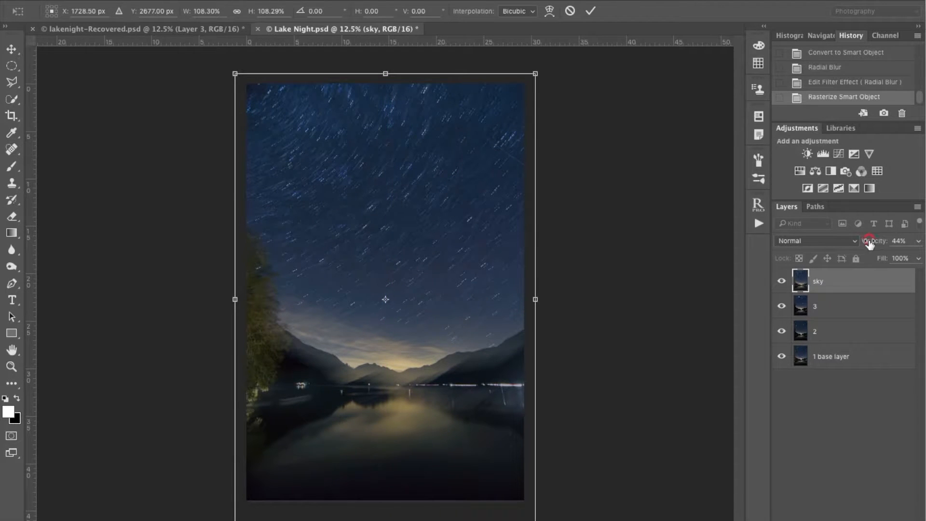
click(590, 11)
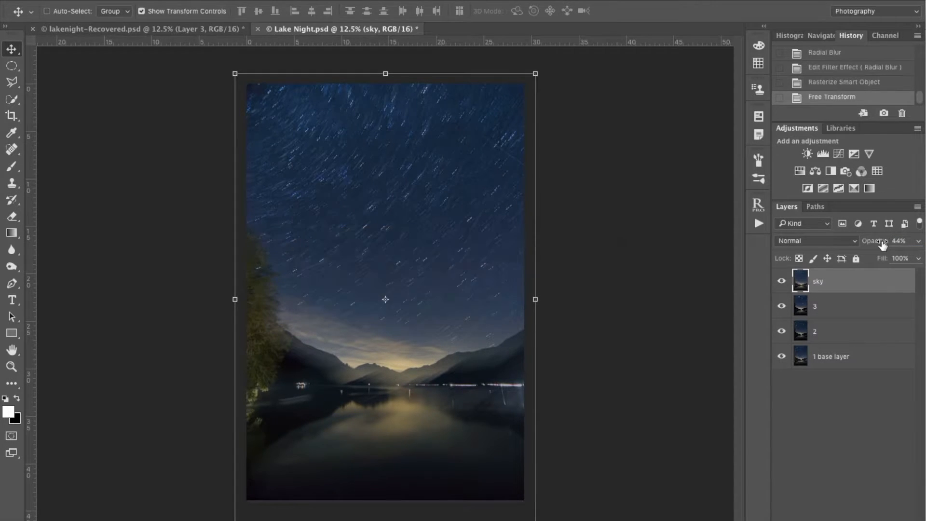
Restore the sky layer to 100% opacity and mask out its blurred tree, mountains and lake with a black brush of about 1072 px.
drag(878, 245, 921, 252)
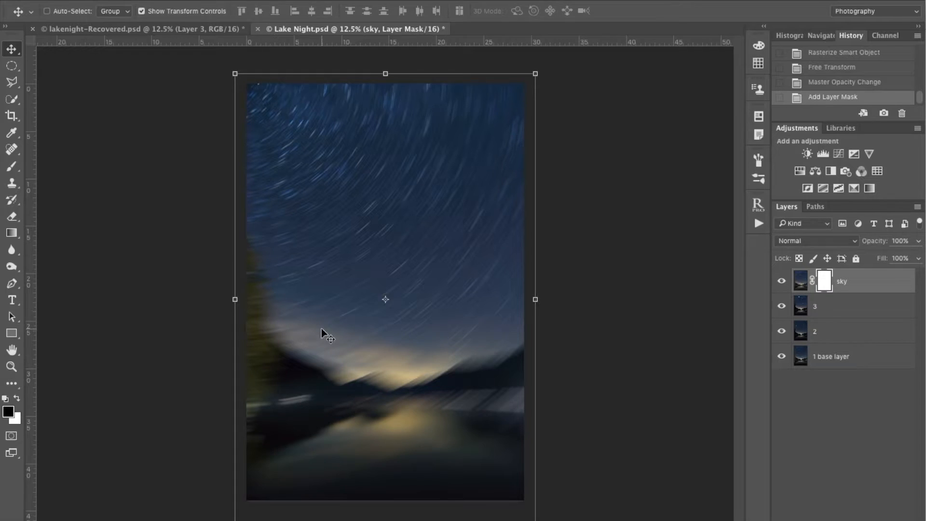
key(b)
drag(312, 407, 313, 413)
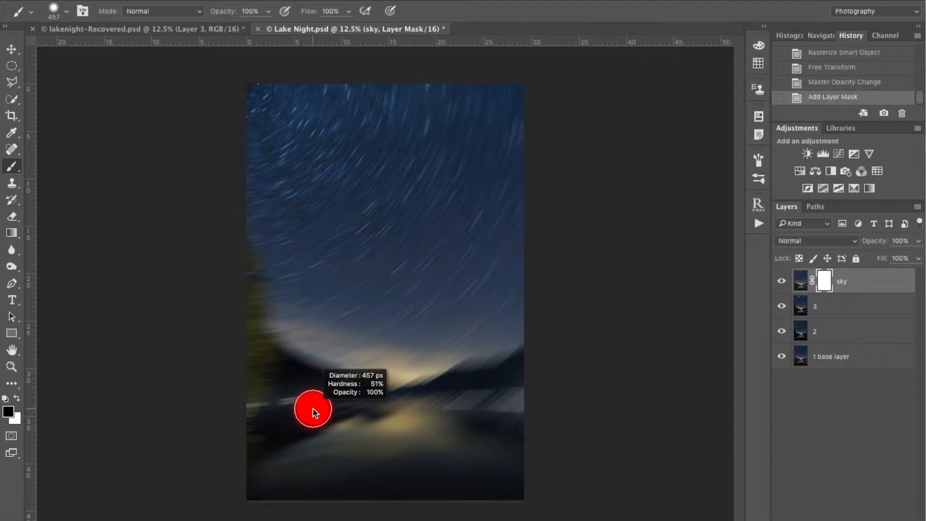
drag(320, 416, 343, 417)
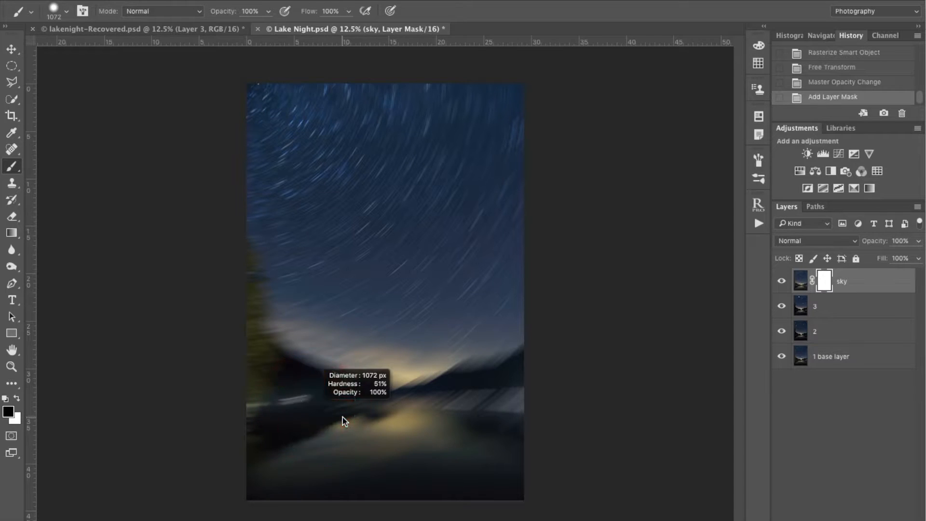
key(ctrl+plus)
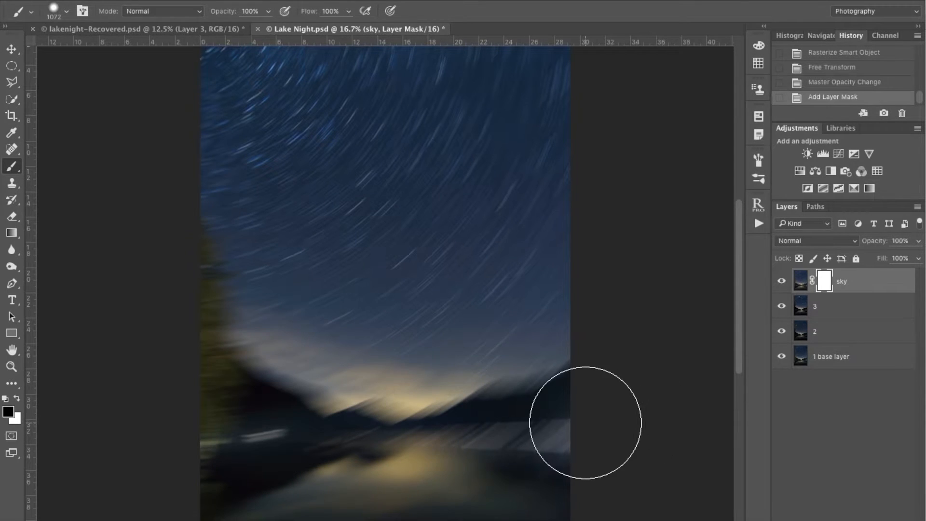
mouse_move(546, 429)
mouse_down()
mouse_move(585, 416)
mouse_move(540, 419)
mouse_move(586, 406)
mouse_move(547, 413)
mouse_move(595, 385)
mouse_move(504, 430)
mouse_move(438, 422)
mouse_move(381, 434)
mouse_move(412, 433)
mouse_move(336, 424)
mouse_move(406, 415)
mouse_move(408, 404)
mouse_move(309, 397)
mouse_move(291, 381)
mouse_move(363, 397)
mouse_move(234, 350)
mouse_move(274, 364)
mouse_move(205, 324)
mouse_move(250, 331)
mouse_move(216, 336)
mouse_move(155, 251)
mouse_move(147, 212)
mouse_move(210, 424)
mouse_move(227, 455)
mouse_move(456, 442)
mouse_move(613, 416)
mouse_move(520, 424)
mouse_move(597, 386)
mouse_move(458, 425)
mouse_move(579, 417)
mouse_move(573, 429)
mouse_move(413, 444)
mouse_up()
scroll(413, 444, down, 5)
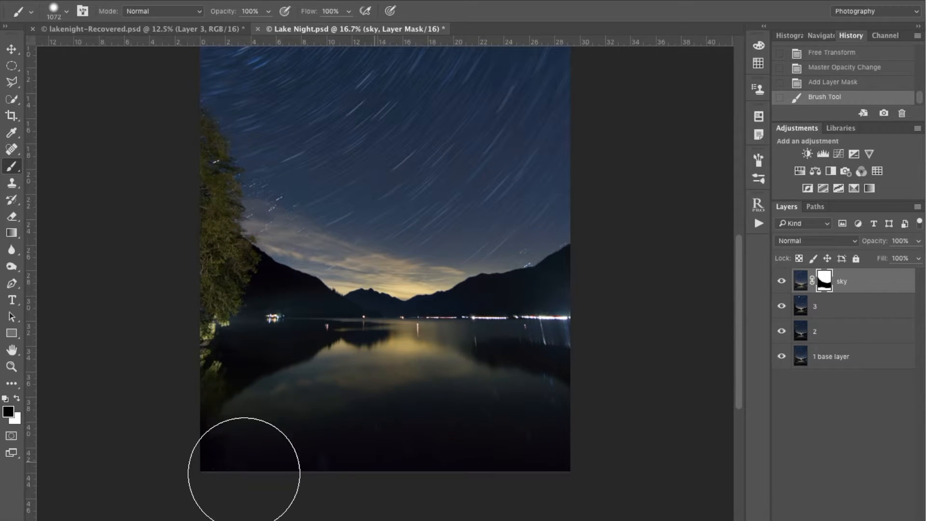
Refine the sky layer mask along the right-hand mountain ridge so the blurred star trails reach down to it.
click(467, 198)
key(ctrl+plus)
key(super+plus)
mouse_move(636, 169)
mouse_down()
mouse_move(419, 292)
mouse_move(376, 290)
mouse_move(481, 299)
mouse_move(286, 296)
mouse_move(288, 250)
mouse_move(314, 367)
mouse_up()
mouse_move(461, 336)
mouse_down()
mouse_move(469, 326)
mouse_move(440, 337)
mouse_move(518, 295)
mouse_move(436, 341)
mouse_move(449, 342)
mouse_move(386, 355)
mouse_move(186, 317)
mouse_move(379, 312)
mouse_up()
key(x)
key(space)
Paint white on the sky mask beside the tree's edge to bring back star trails, using brushes of about 454, 42 and 188 px.
drag(345, 246, 350, 223)
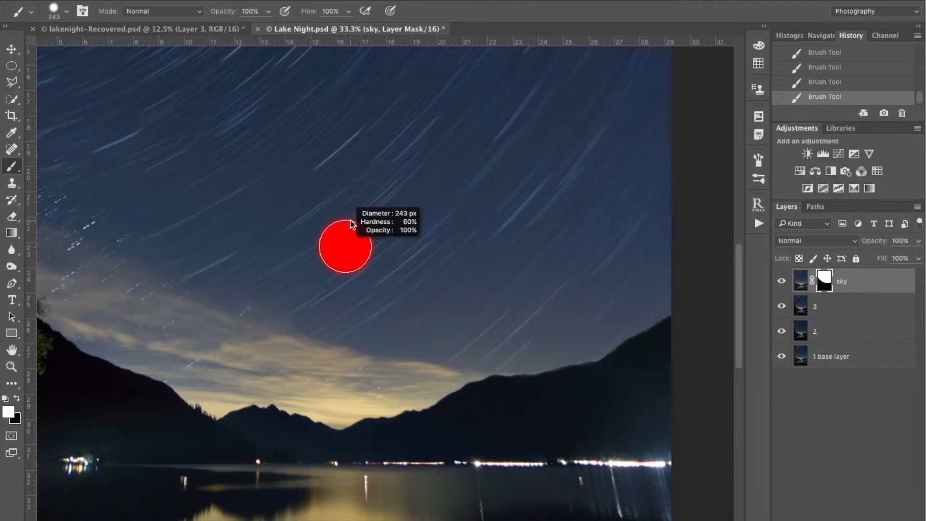
mouse_move(363, 177)
mouse_down()
mouse_move(364, 110)
mouse_move(392, 121)
mouse_up()
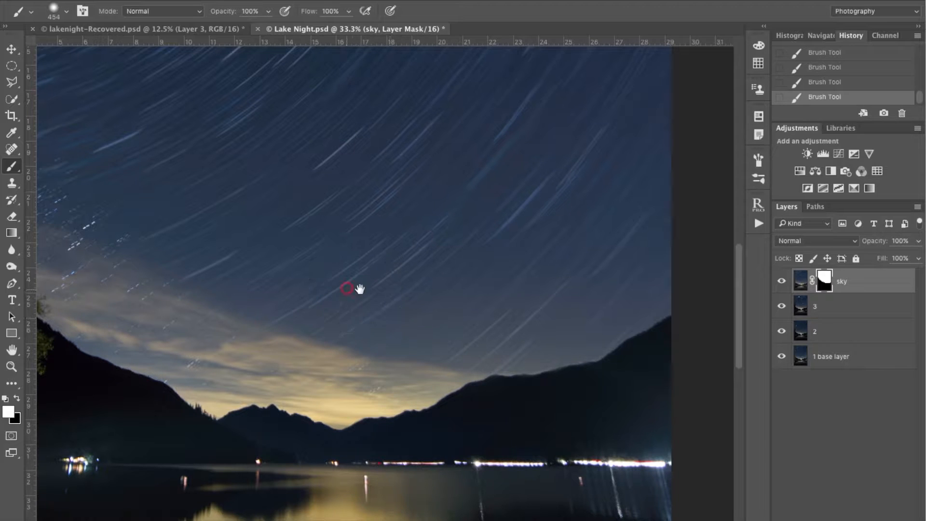
drag(347, 289, 521, 314)
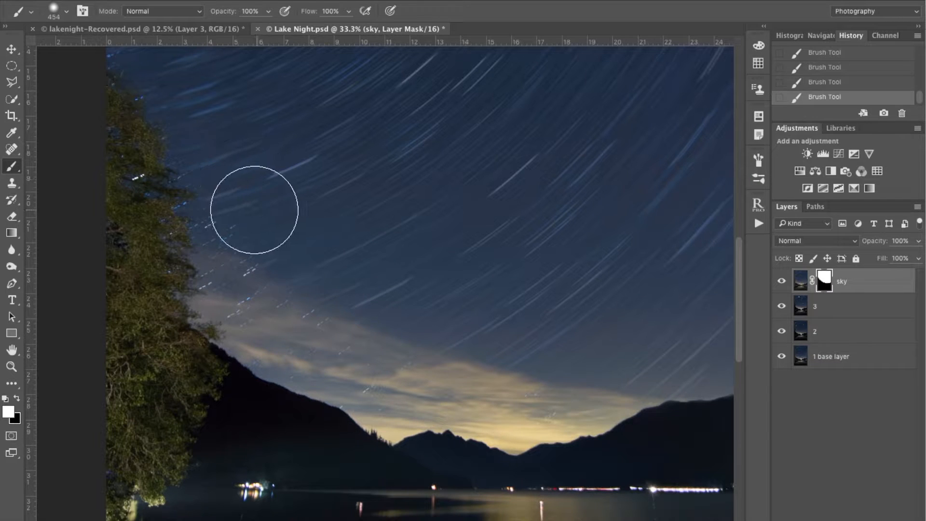
mouse_move(298, 222)
mouse_down()
mouse_move(261, 219)
mouse_move(264, 205)
mouse_move(266, 289)
mouse_move(250, 283)
mouse_up()
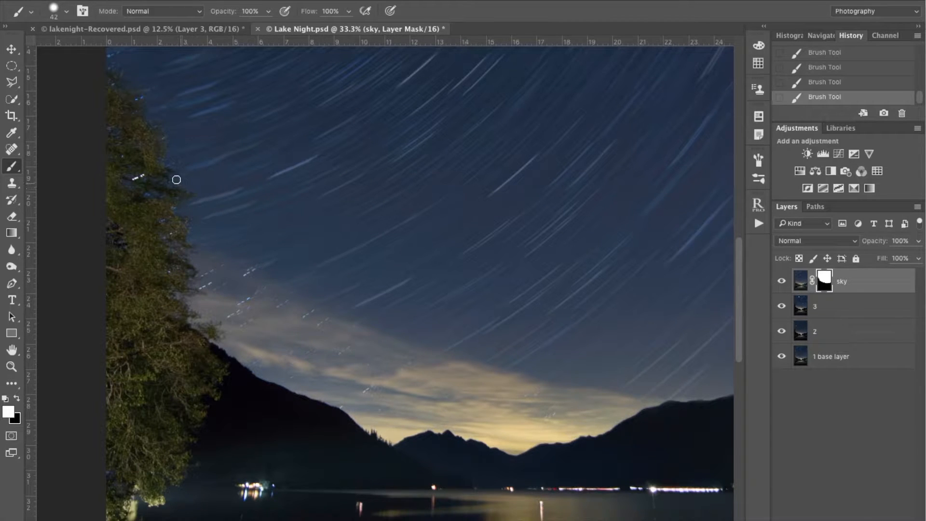
mouse_move(188, 139)
mouse_down()
mouse_move(277, 211)
mouse_move(283, 194)
mouse_move(302, 192)
mouse_move(290, 125)
mouse_up()
drag(317, 190, 527, 392)
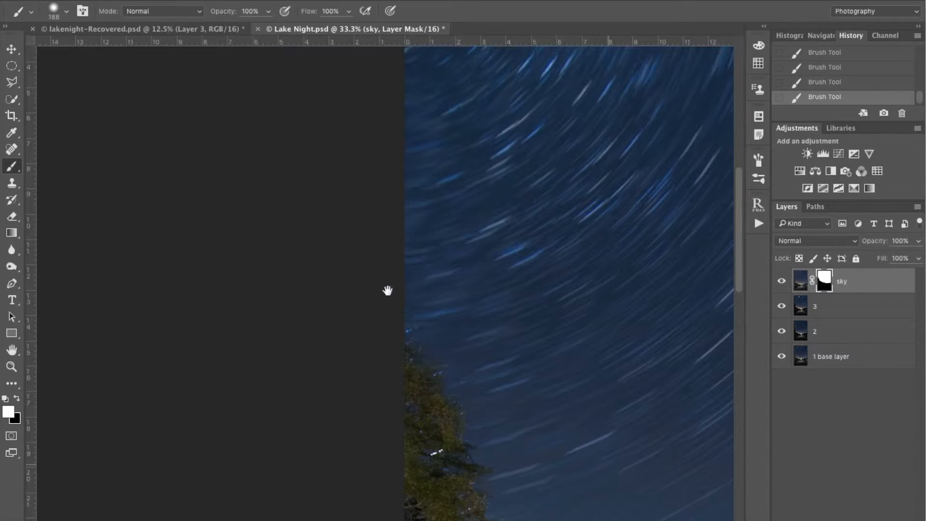
drag(482, 276, 430, 167)
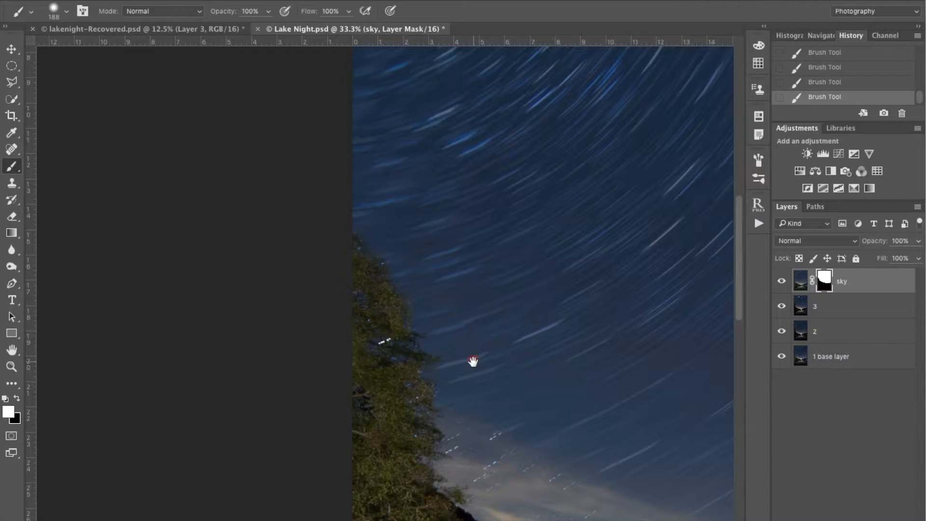
drag(472, 361, 458, 177)
drag(506, 215, 489, 227)
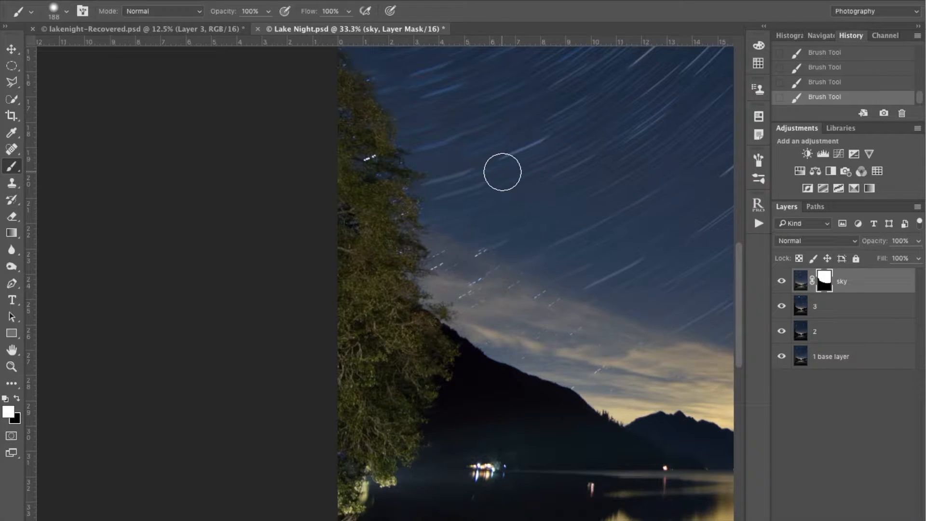
key(ctrl+minus)
key(ctrl+minus)
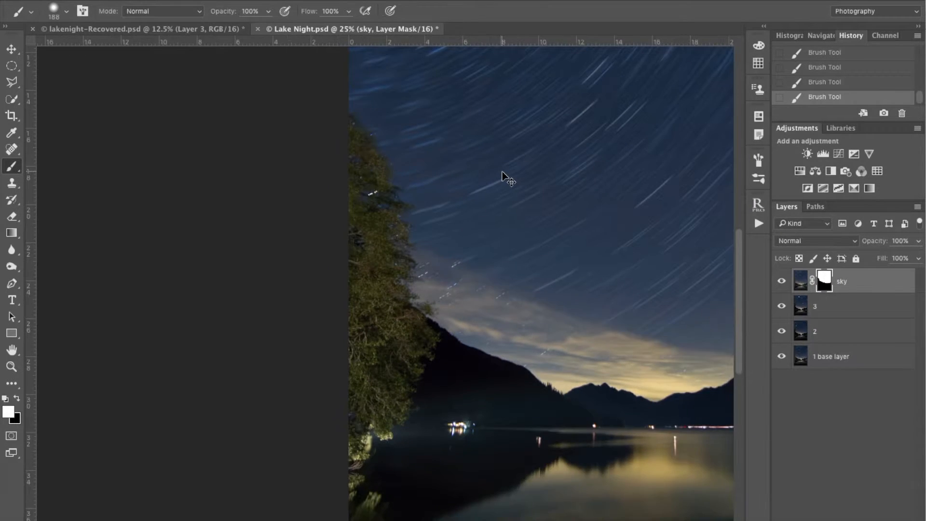
key(ctrl+minus)
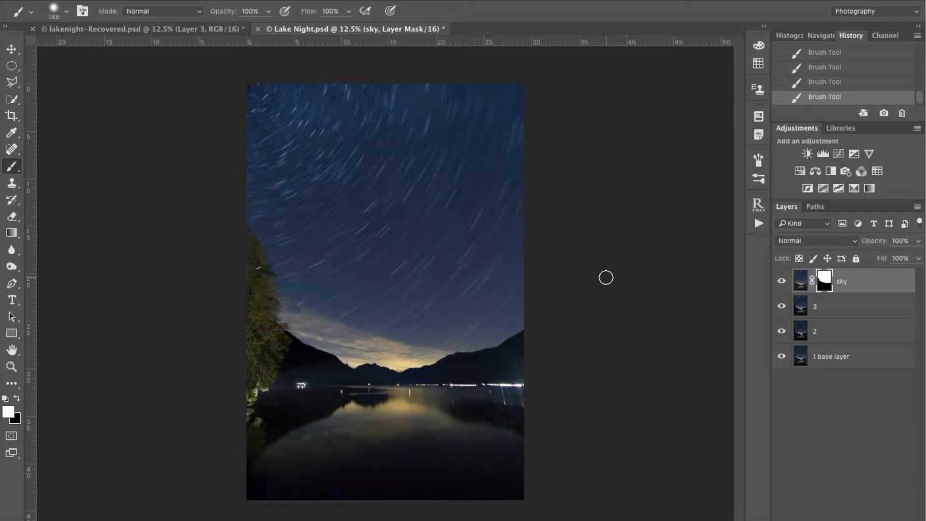
Duplicate the masked sky layer and rename the copy "sky reflection".
click(889, 285)
click(876, 281)
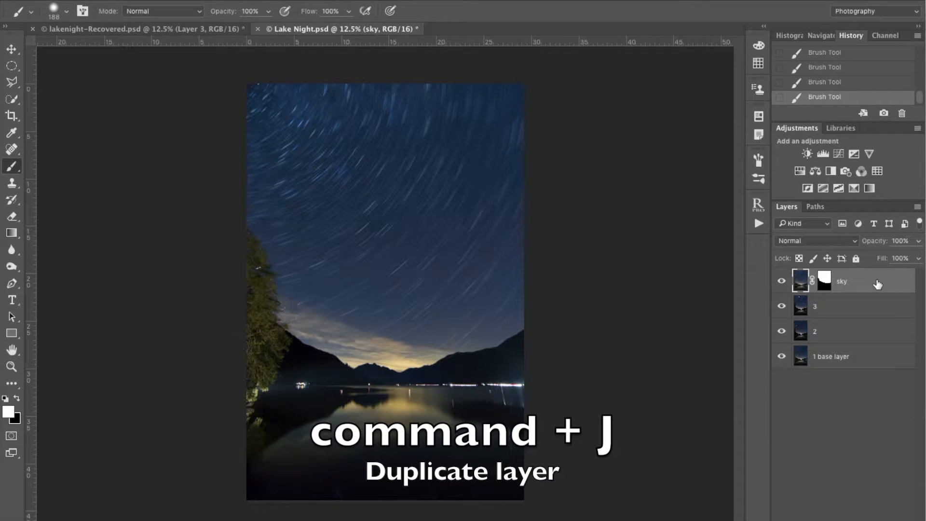
key(super+j)
double_click(851, 281)
click(866, 281)
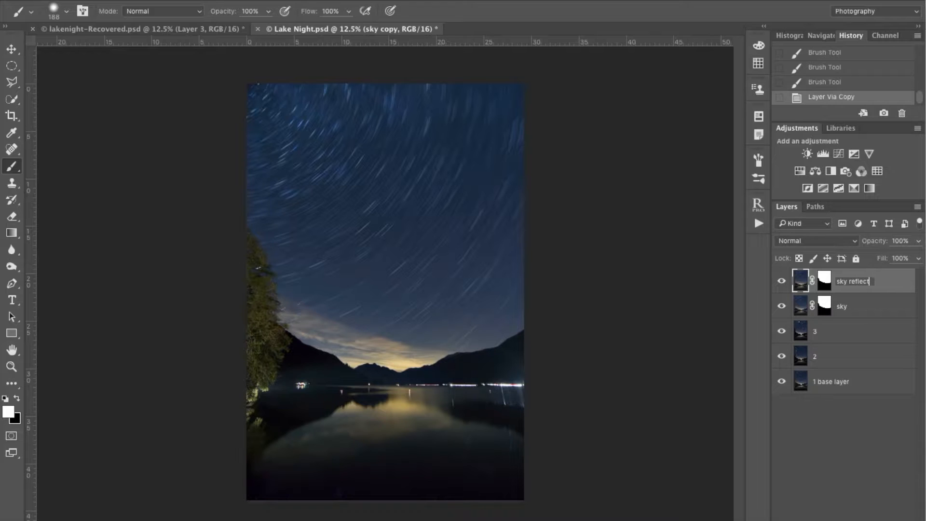
key(Return)
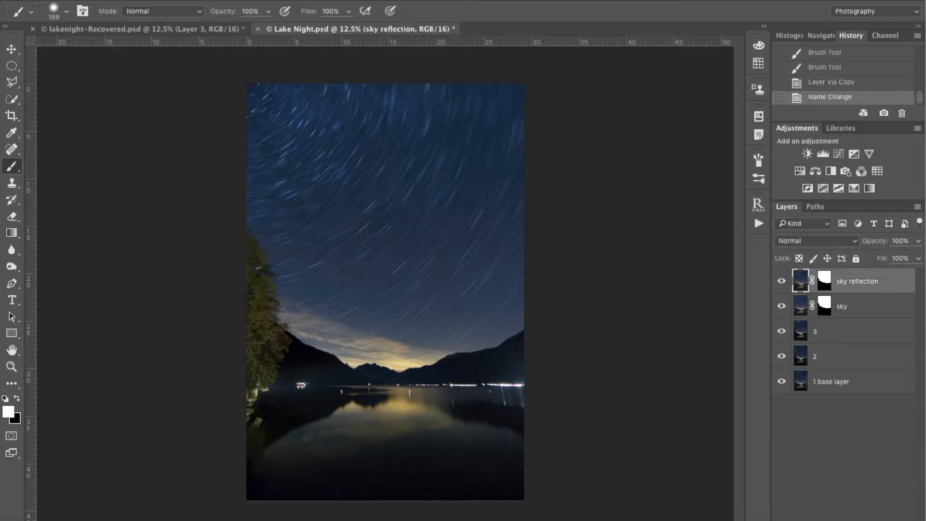
Flip the sky reflection layer vertically.
click(140, 1)
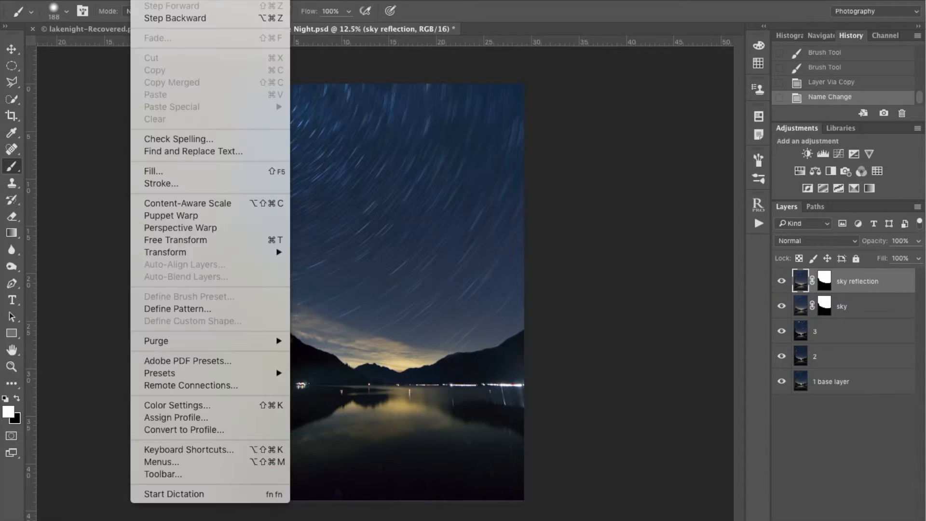
mouse_move(171, 1)
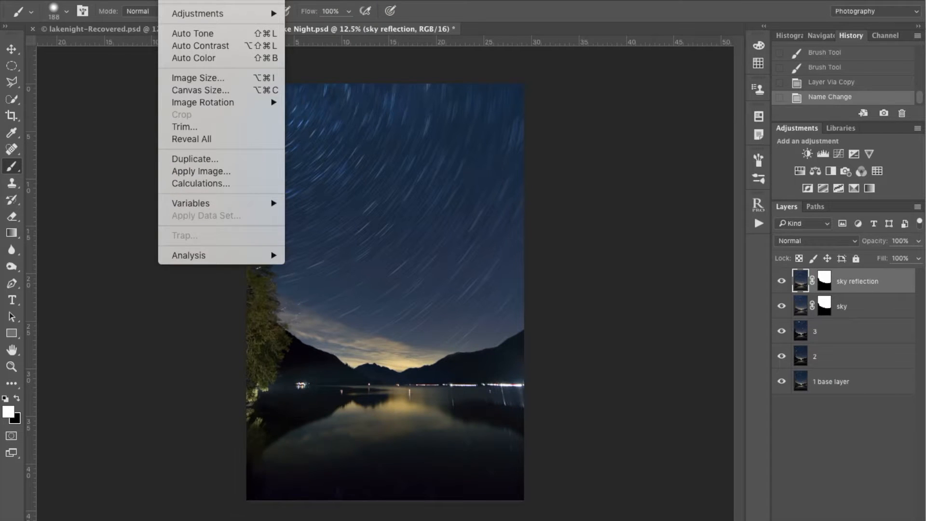
mouse_move(140, 1)
mouse_move(185, 258)
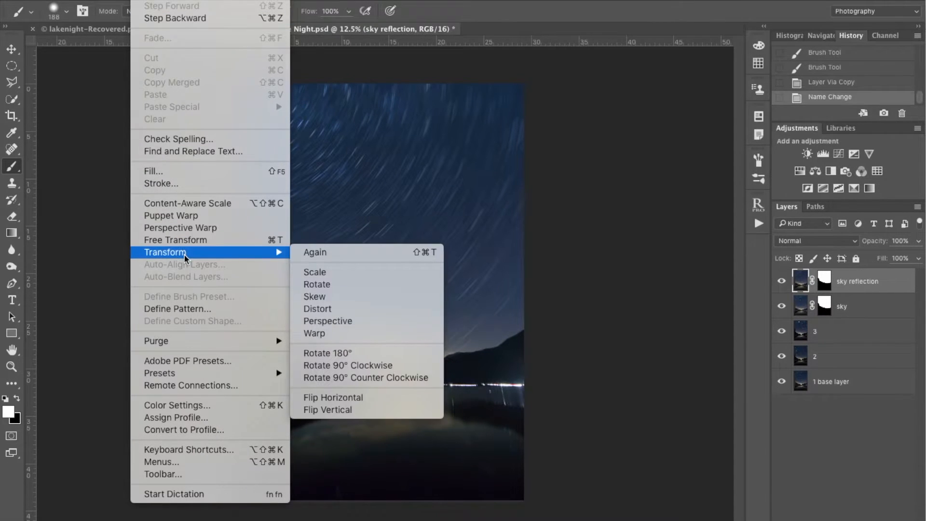
click(366, 409)
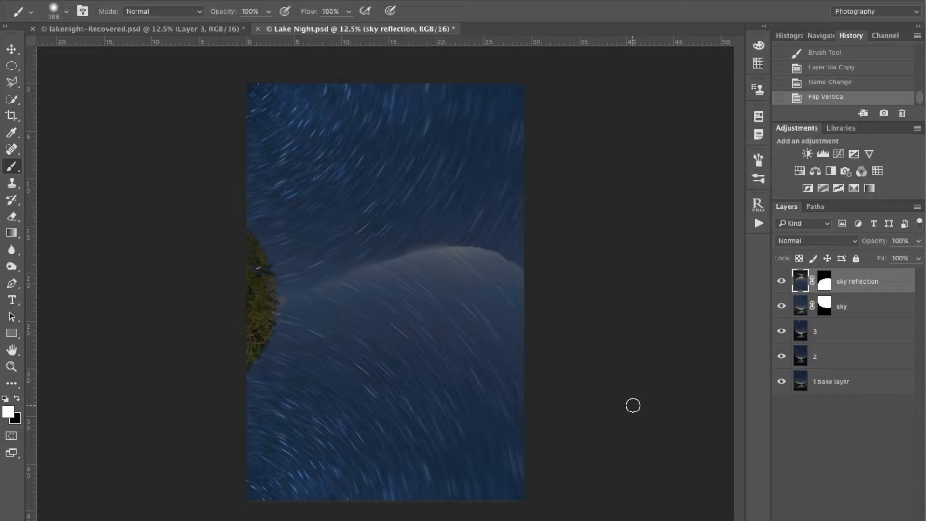
Start a perspective transform on the sky reflection, lowering its upper corners and widening its lower edge to about 138% width and 81% height.
click(11, 50)
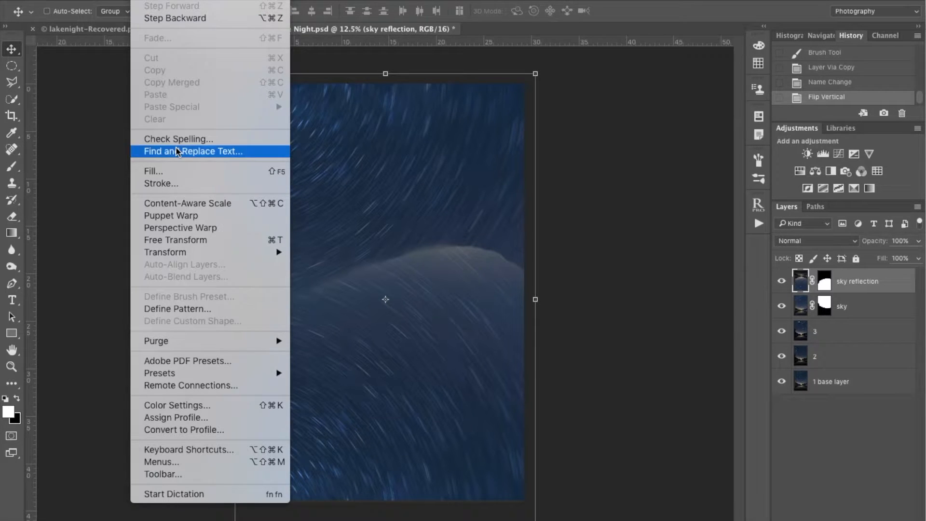
mouse_move(178, 255)
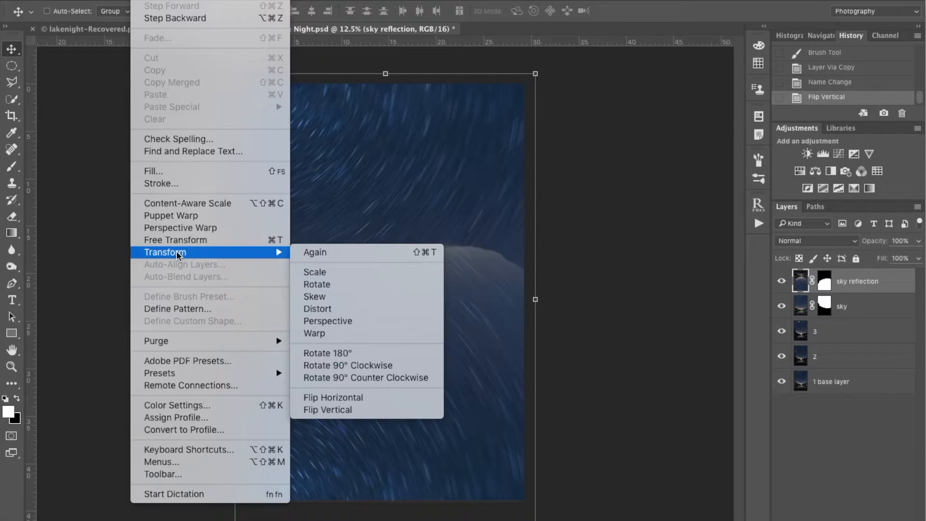
click(355, 321)
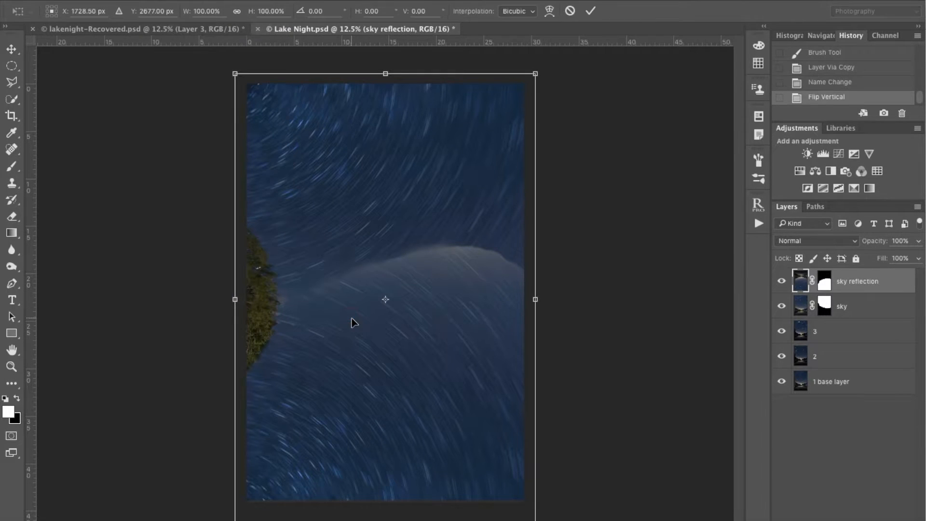
mouse_move(535, 74)
mouse_down()
mouse_move(535, 128)
mouse_move(535, 78)
mouse_move(536, 89)
mouse_up()
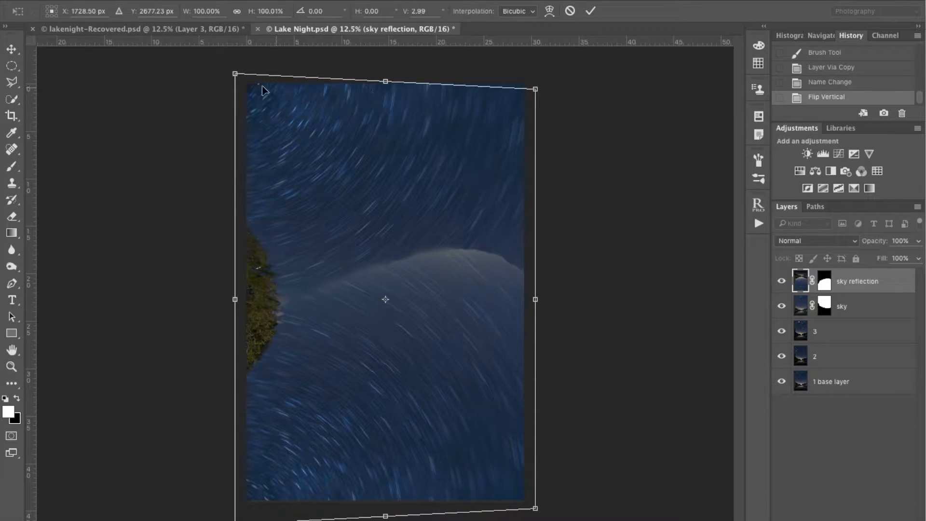
drag(236, 74, 235, 115)
drag(387, 101, 384, 70)
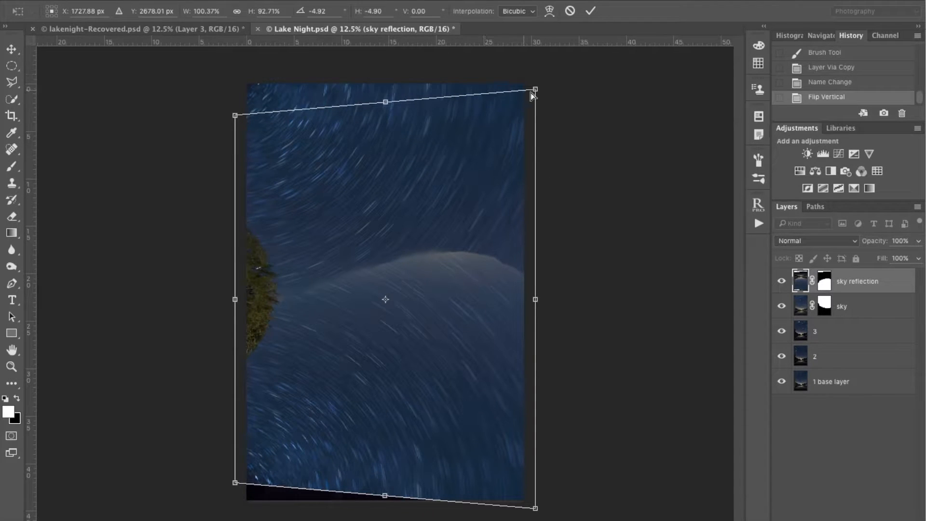
drag(535, 89, 535, 141)
drag(236, 484, 179, 487)
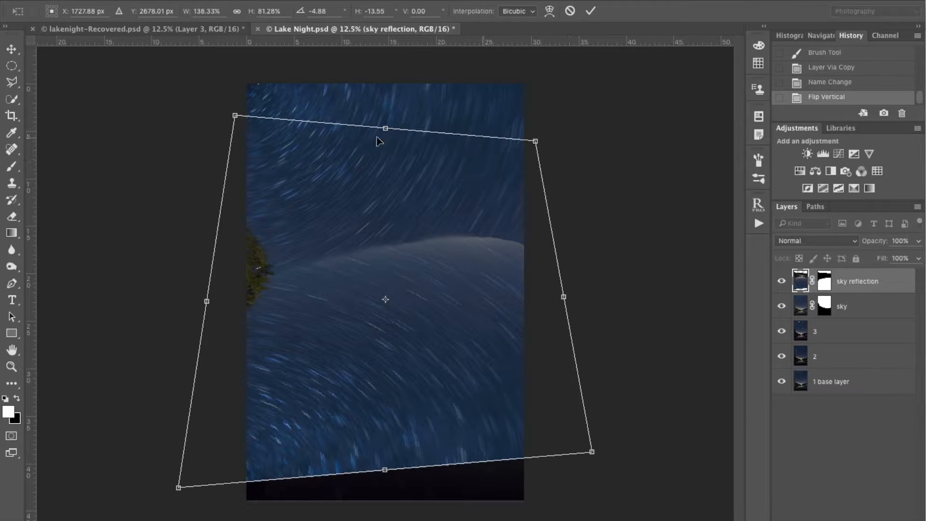
Level and flatten the reflection to about 72% height, shift it down towards the lake, and lower its layer opacity to 33%.
drag(236, 117, 232, 138)
drag(594, 444, 594, 459)
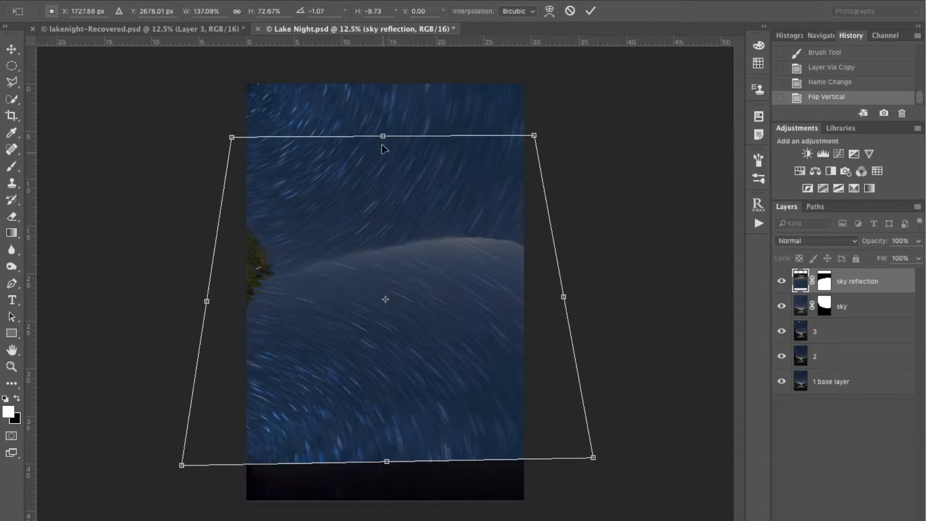
mouse_move(382, 145)
mouse_down()
mouse_move(382, 154)
mouse_move(384, 145)
mouse_up()
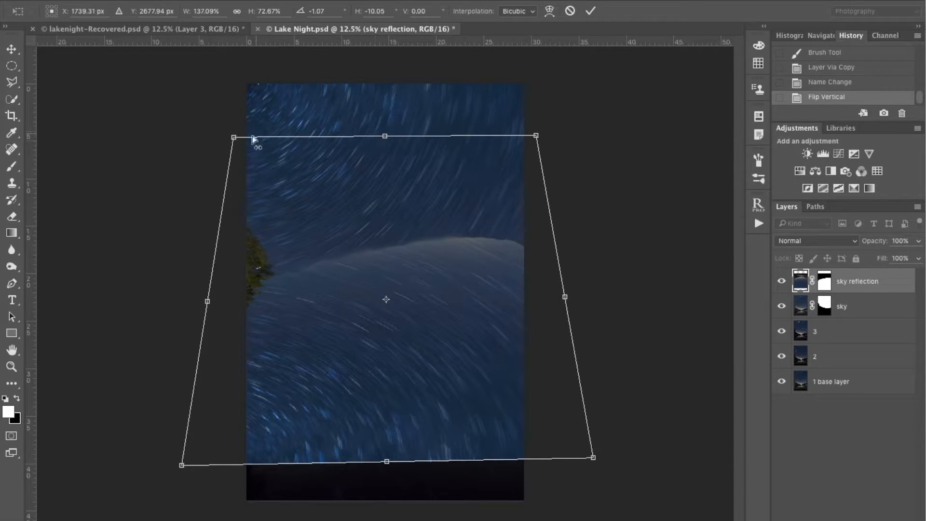
mouse_move(235, 140)
mouse_down()
mouse_move(242, 173)
mouse_move(236, 148)
mouse_up()
drag(424, 305, 426, 355)
drag(880, 244, 811, 245)
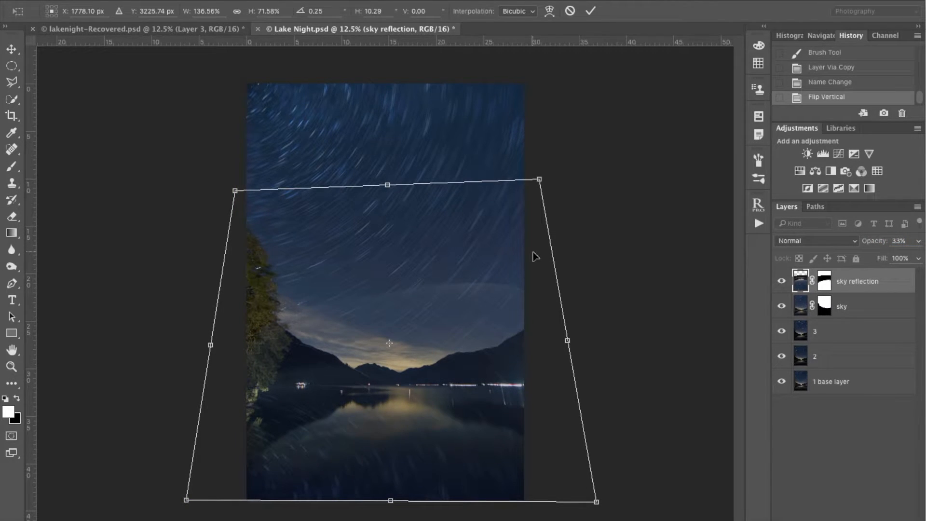
Compress the reflection to about 48% height, position it over the lake and apply the transform.
drag(458, 277, 459, 289)
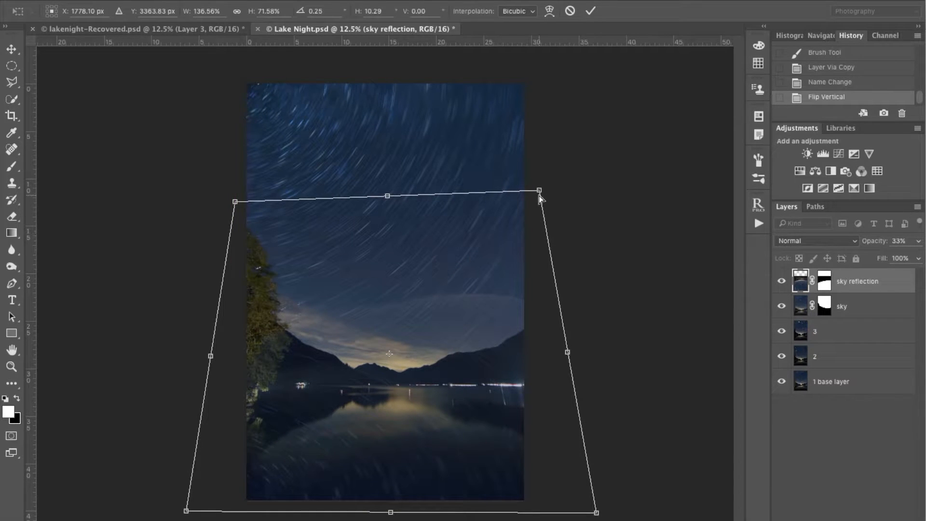
drag(538, 190, 530, 260)
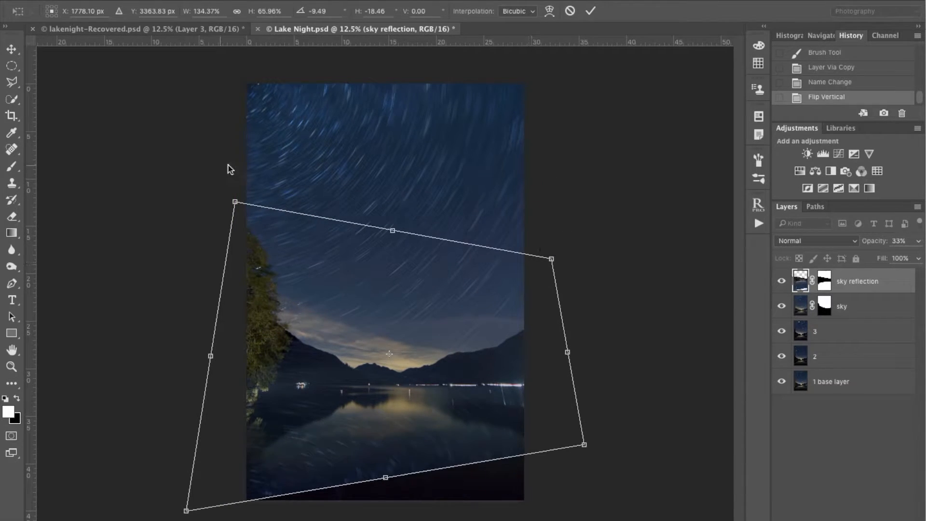
drag(235, 202, 228, 246)
drag(494, 359, 508, 404)
drag(603, 490, 606, 503)
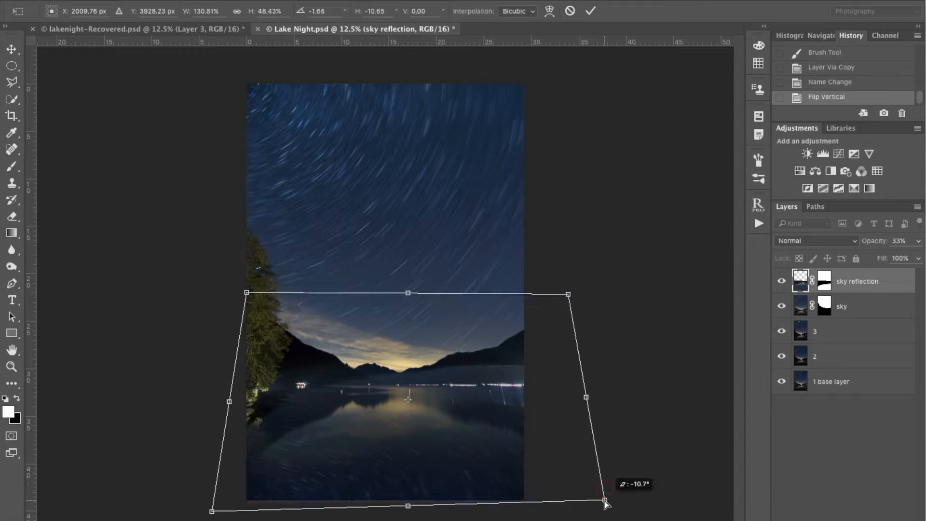
click(589, 13)
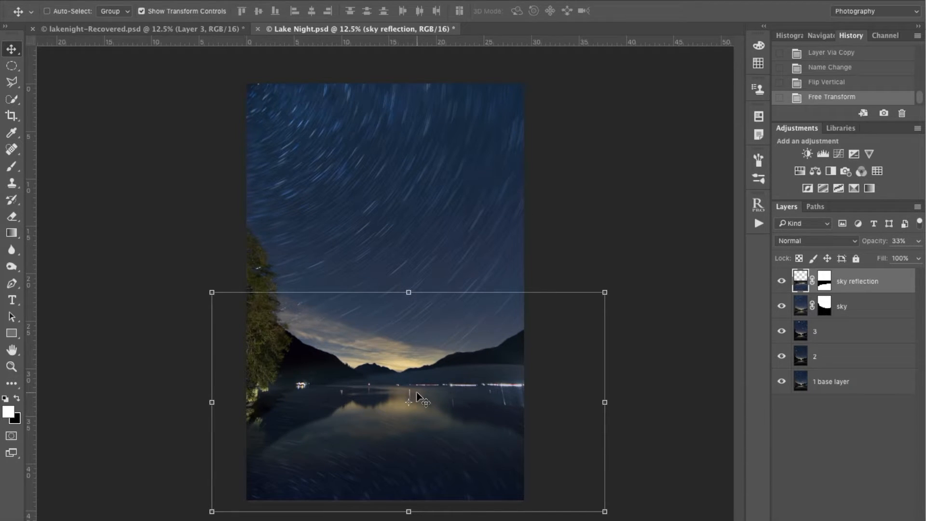
Paint black on the sky reflection mask over the tree base, distant mountains and far shoreline with a brush of about 781 px.
key(b)
click(825, 281)
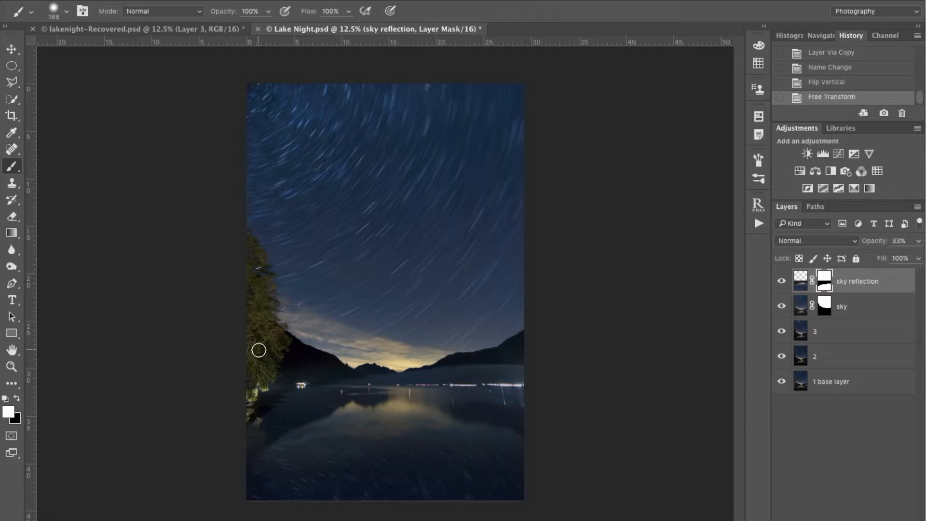
key(ctrl+plus)
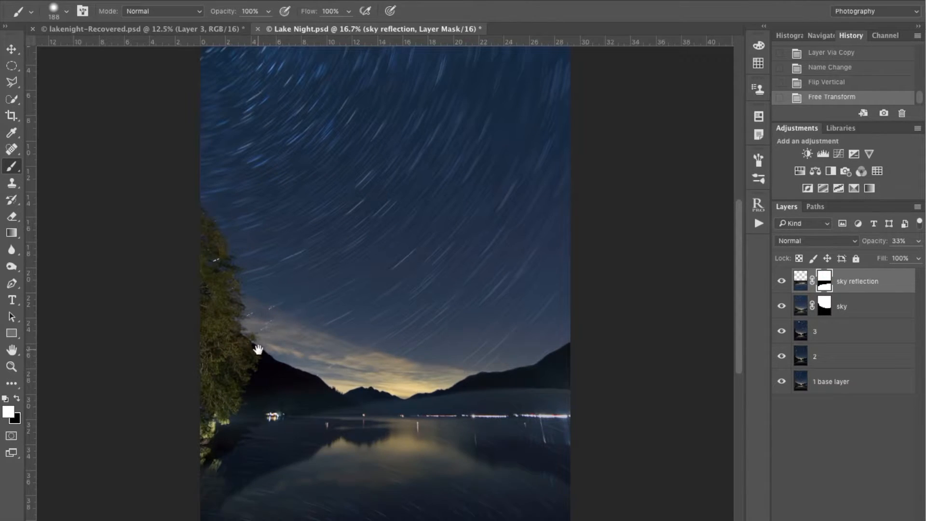
drag(258, 349, 282, 229)
drag(274, 296, 319, 302)
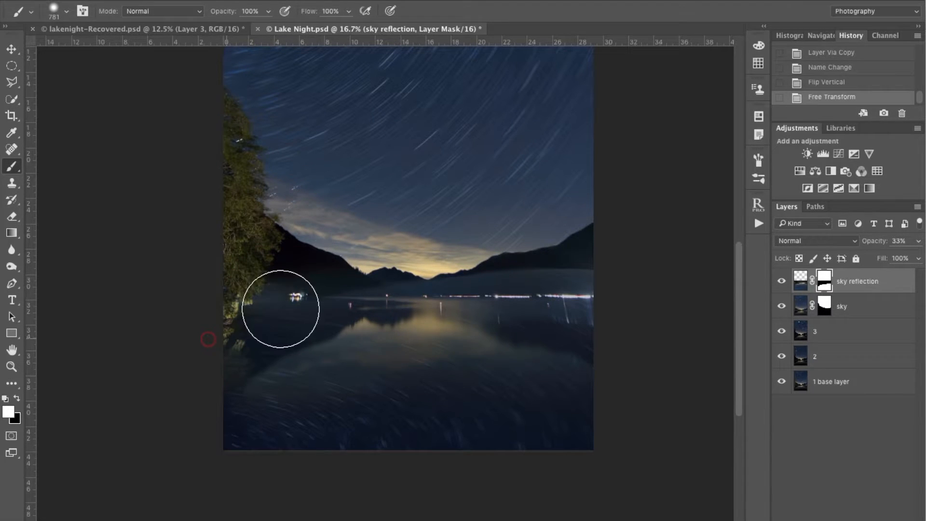
click(303, 296)
key(x)
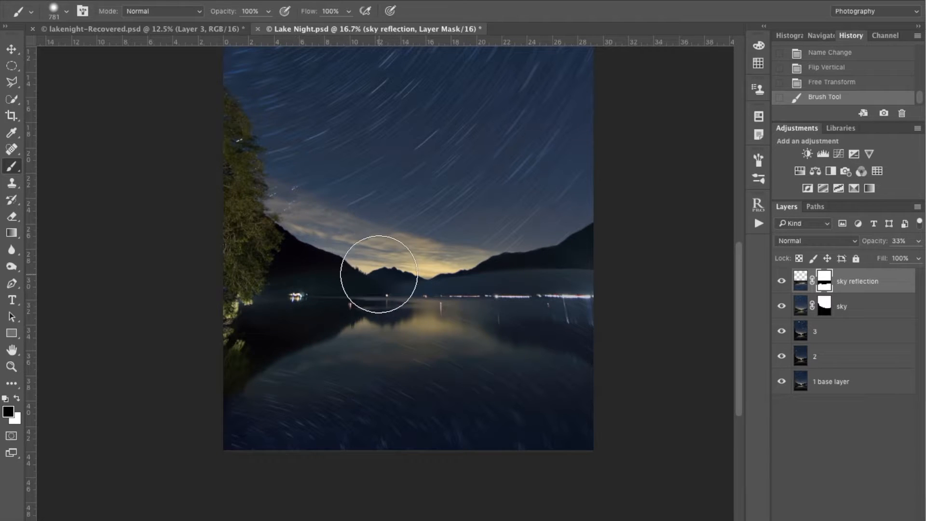
mouse_move(384, 279)
mouse_down()
mouse_move(460, 265)
mouse_move(440, 269)
mouse_move(514, 282)
mouse_move(625, 328)
mouse_move(600, 283)
mouse_move(611, 316)
mouse_move(545, 270)
mouse_move(630, 279)
mouse_move(631, 306)
mouse_move(625, 327)
mouse_move(602, 327)
mouse_move(504, 300)
mouse_move(344, 295)
mouse_move(403, 301)
mouse_move(314, 312)
mouse_move(451, 300)
mouse_move(200, 346)
mouse_move(314, 319)
mouse_move(209, 351)
mouse_move(248, 334)
mouse_move(570, 295)
mouse_move(414, 309)
mouse_move(546, 309)
mouse_move(378, 337)
mouse_move(289, 336)
mouse_move(248, 351)
mouse_move(544, 304)
mouse_move(634, 345)
mouse_up()
Fade the reflected star trails across the lake by painting black on the mask with a 1575 px brush at 22% opacity.
drag(226, 15, 177, 17)
drag(442, 402, 376, 402)
click(444, 403)
drag(439, 413, 458, 412)
drag(511, 431, 381, 435)
drag(375, 424, 317, 425)
mouse_move(317, 426)
mouse_down()
mouse_move(259, 433)
mouse_move(338, 400)
mouse_move(413, 426)
mouse_up()
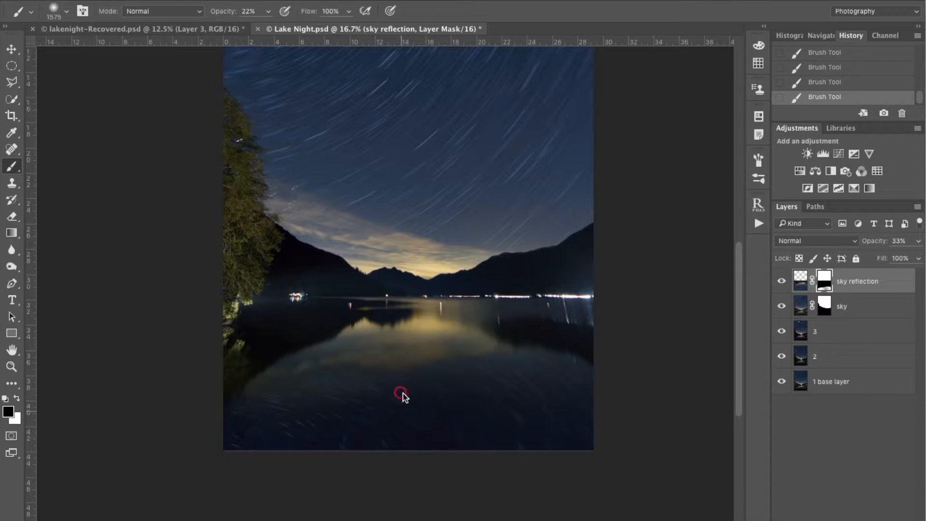
mouse_move(454, 397)
mouse_down()
mouse_move(371, 405)
mouse_move(361, 389)
mouse_move(279, 400)
mouse_up()
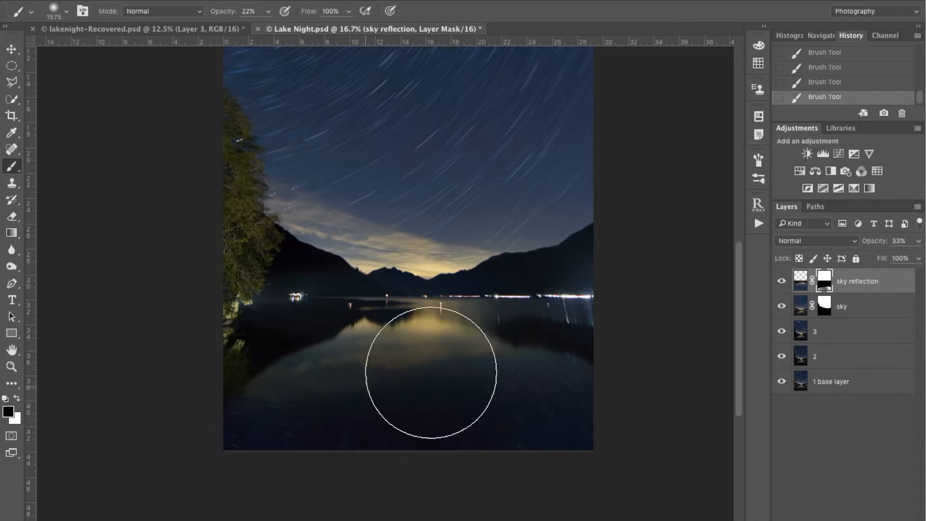
Paint white on the reflection mask at 22% brush opacity to partly bring back star trails across the lower lake.
key(x)
mouse_move(456, 387)
mouse_down()
mouse_move(346, 392)
mouse_move(337, 407)
mouse_move(471, 403)
mouse_move(409, 390)
mouse_move(461, 394)
mouse_move(443, 429)
mouse_up()
drag(409, 401, 488, 408)
mouse_move(407, 373)
mouse_down()
mouse_move(460, 374)
mouse_move(560, 442)
mouse_up()
drag(527, 395, 605, 464)
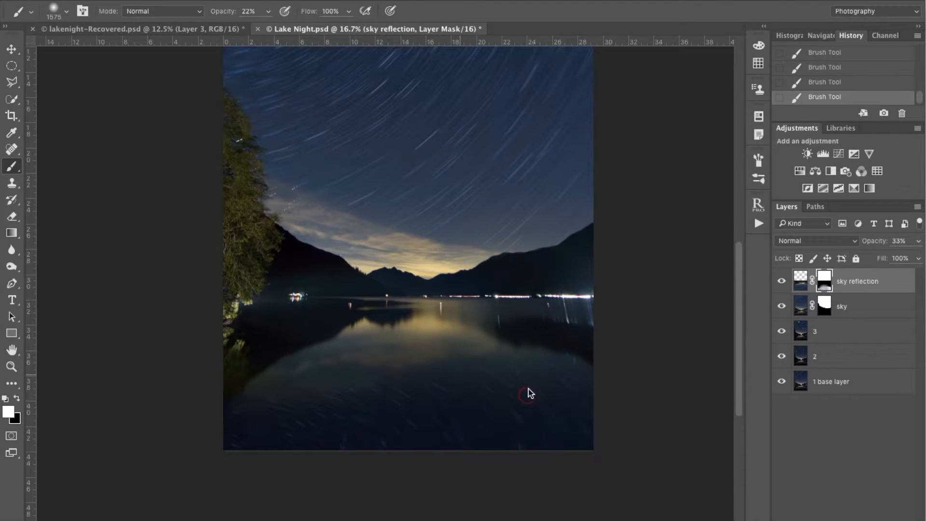
drag(437, 387, 482, 433)
drag(357, 388, 392, 436)
mouse_move(302, 386)
mouse_down()
mouse_move(305, 405)
mouse_move(262, 418)
mouse_move(294, 487)
mouse_up()
drag(330, 394, 362, 449)
drag(421, 366, 452, 430)
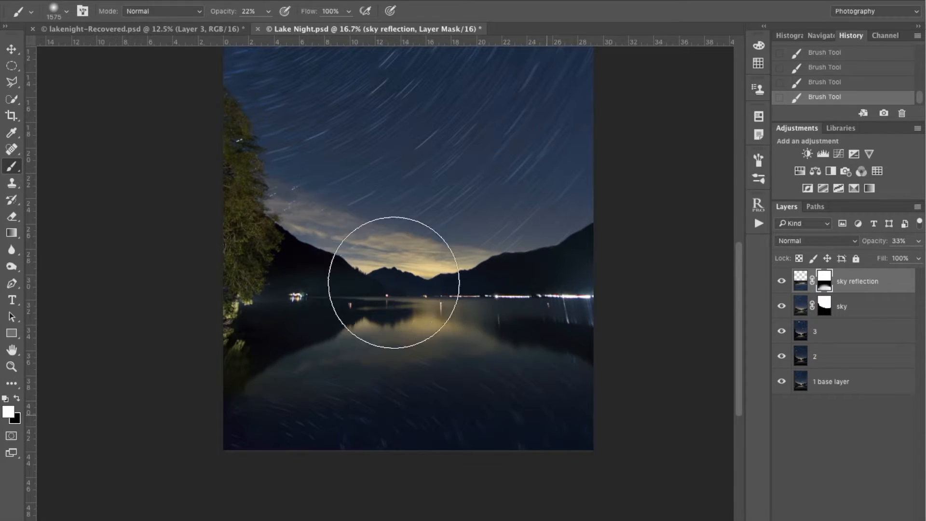
Mask the reflection further along the far shoreline and mountain bases with the black 1575 px brush at 22% opacity.
click(381, 300)
key(x)
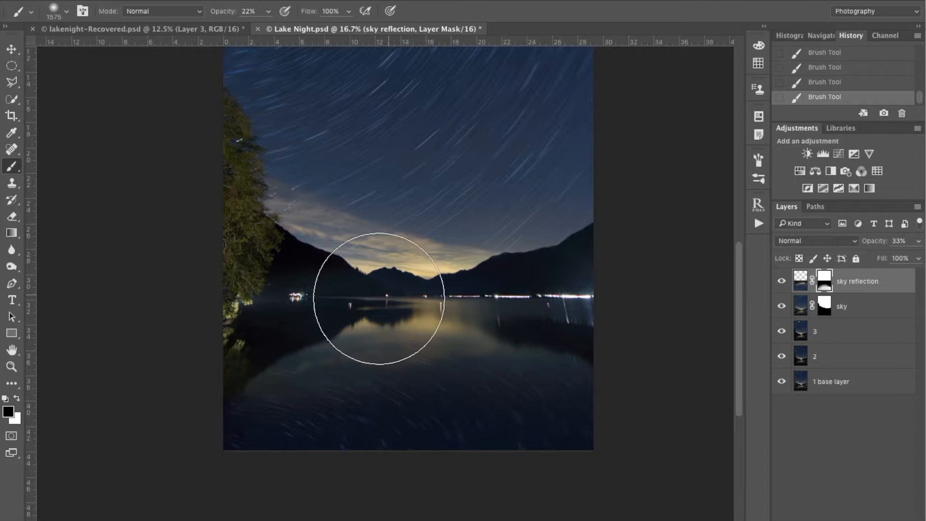
click(325, 303)
click(480, 294)
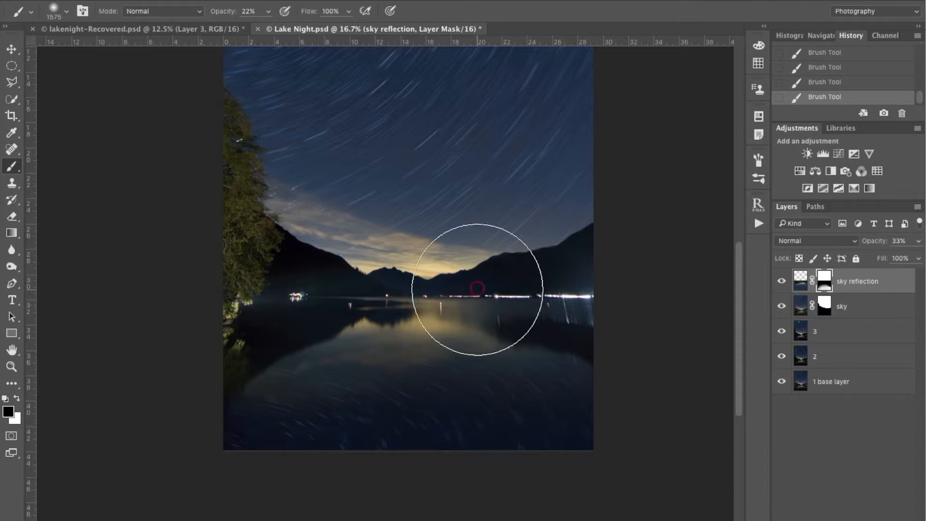
click(282, 309)
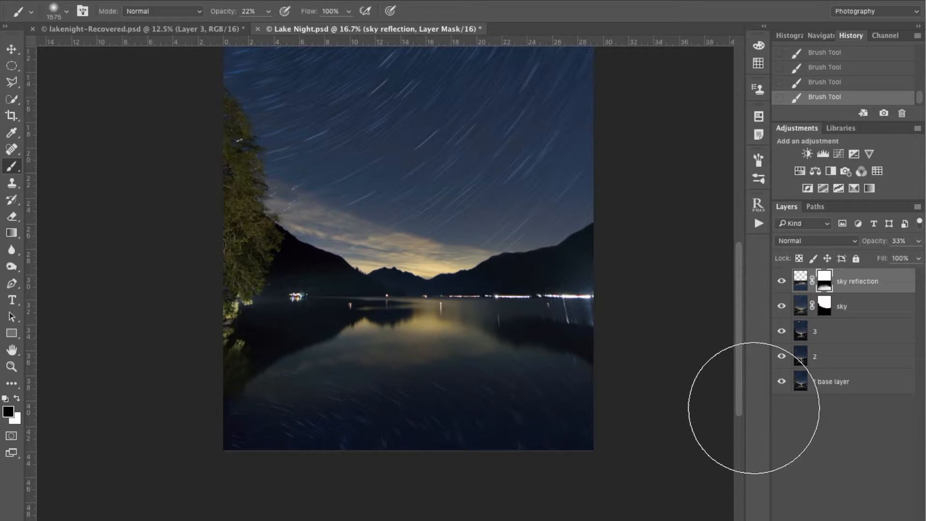
key(ctrl+minus)
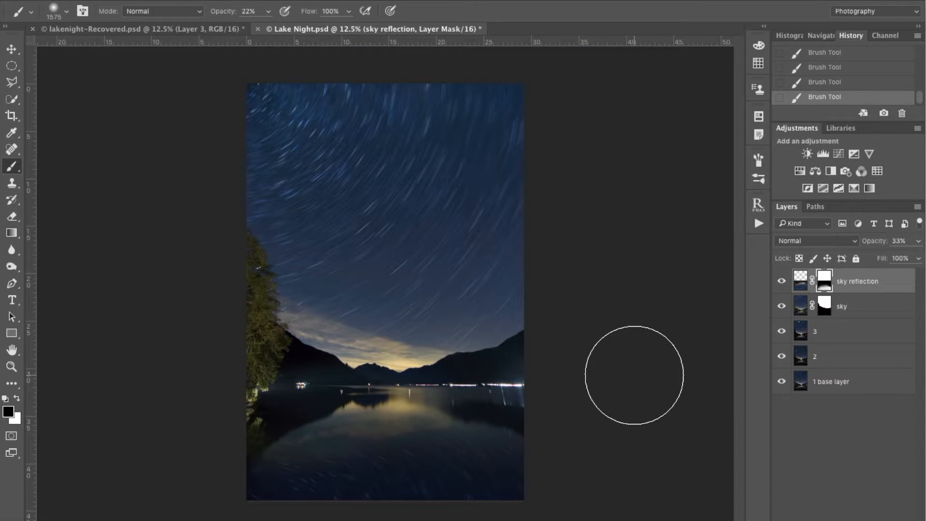
Group all five layers from sky reflection down to 1 base layer and rename the group "Base Image".
click(880, 283)
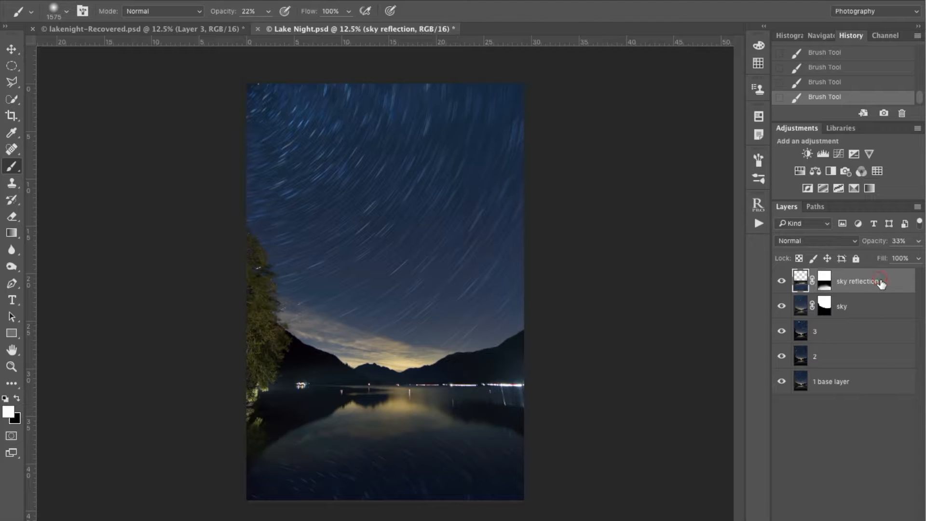
shift+click(873, 382)
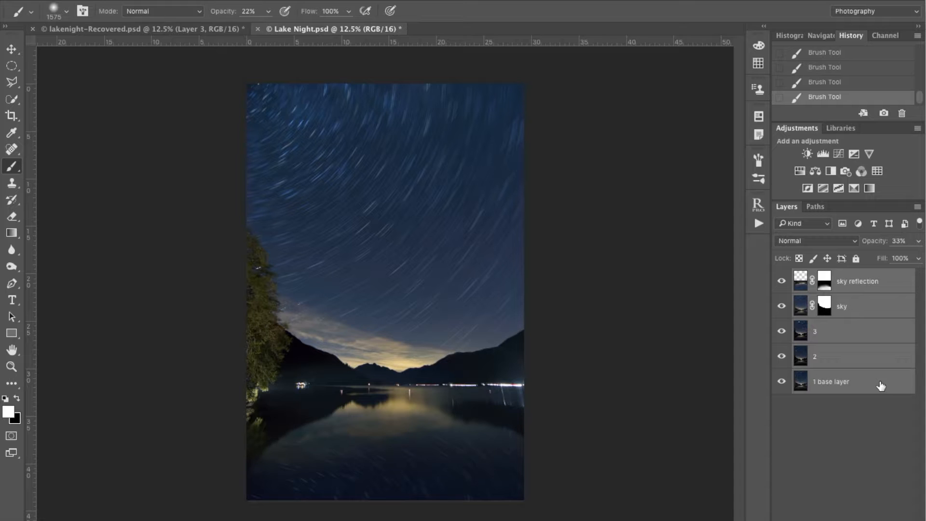
key(super+g)
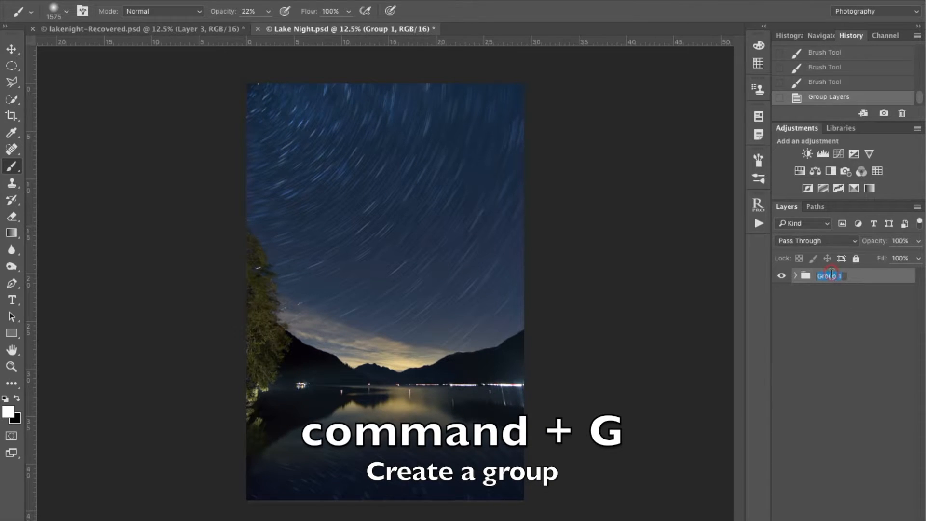
text(Base)
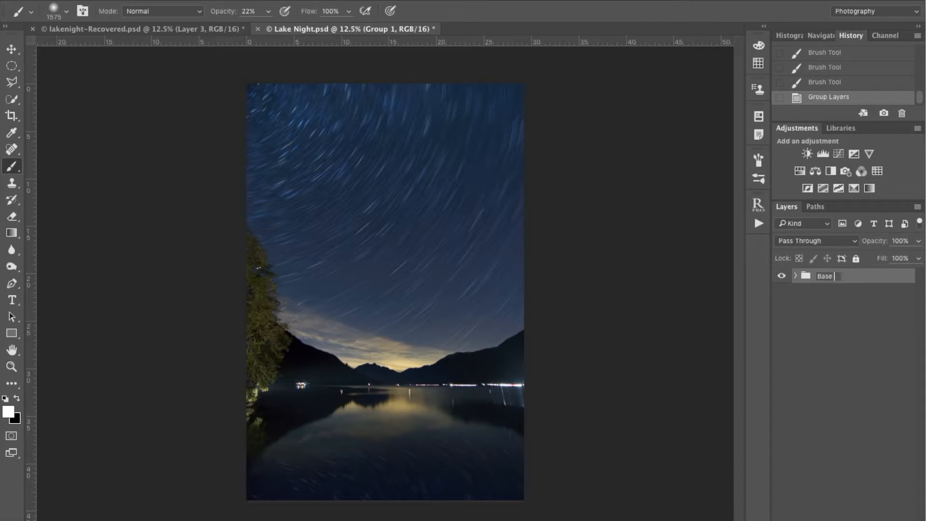
text( Layers)
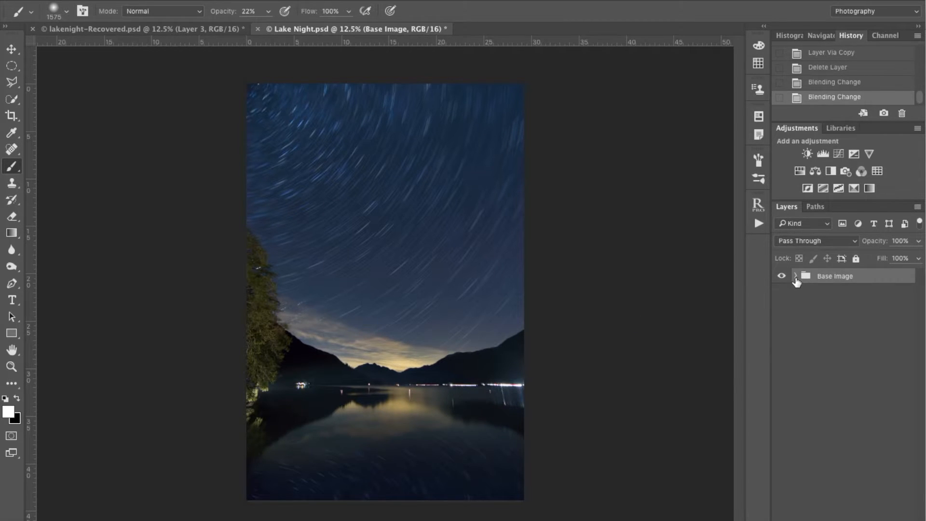
Show only layer 2 in the Base Image group and set its blend mode to Normal.
click(795, 276)
click(868, 373)
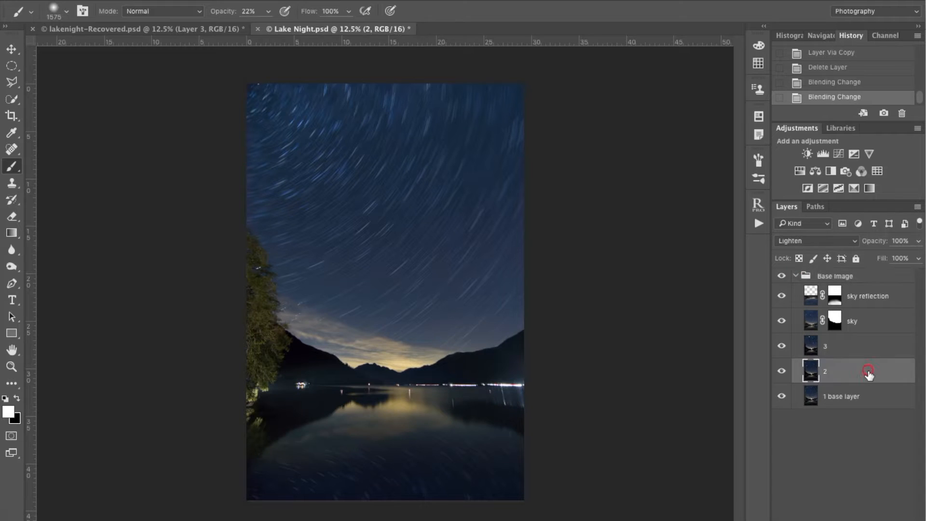
click(781, 320)
click(781, 346)
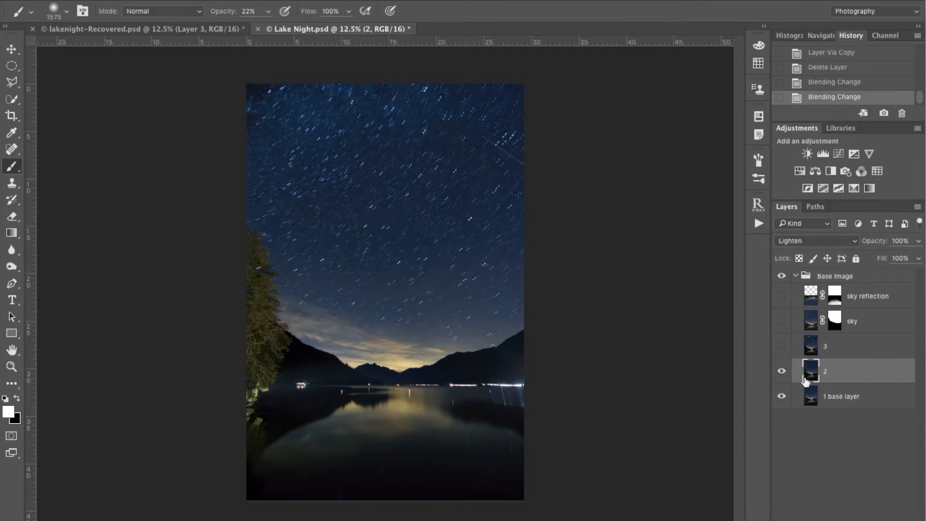
click(782, 397)
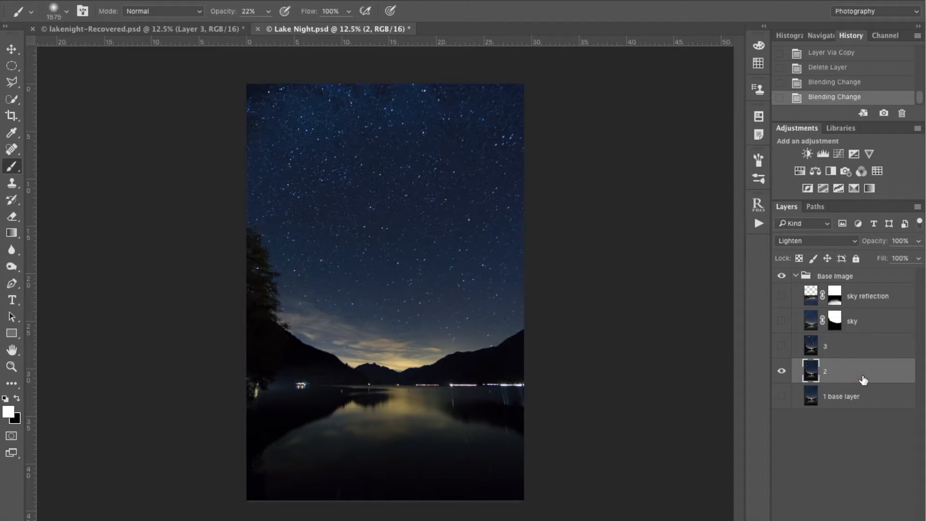
click(811, 240)
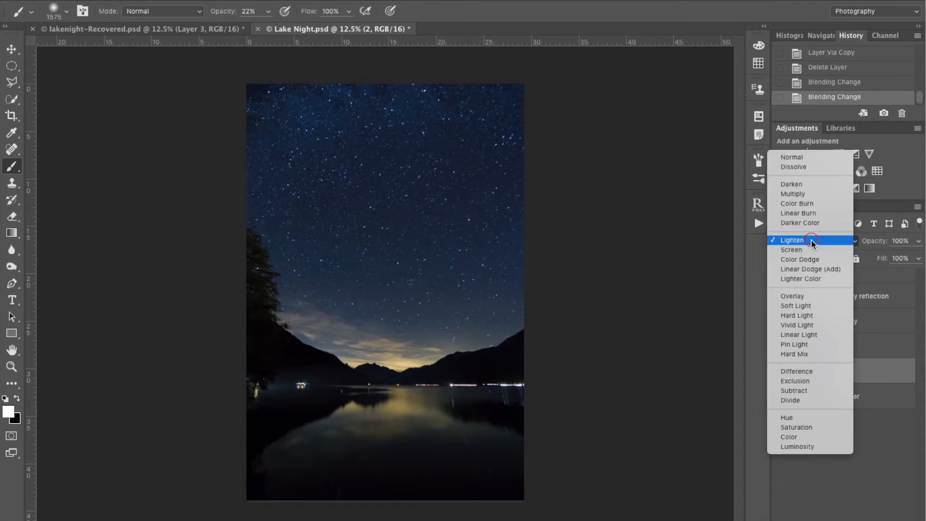
click(796, 155)
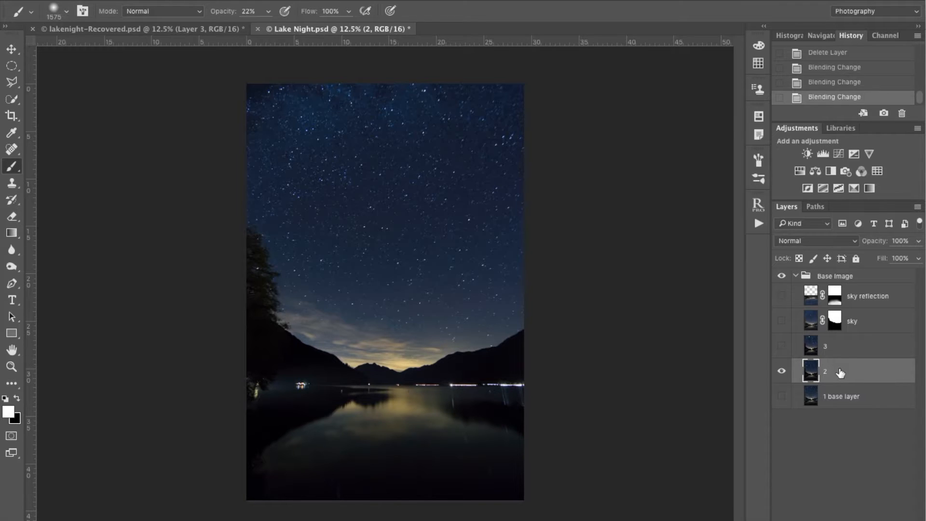
Duplicate layer 2, rename the copy "car trail" and move it above the Base Image group.
key(ctrl+j)
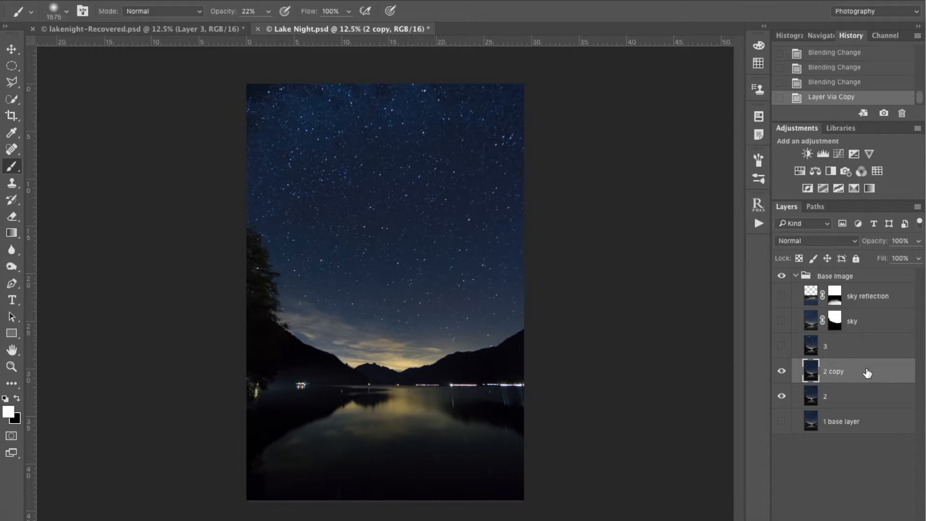
double_click(833, 372)
key(Return)
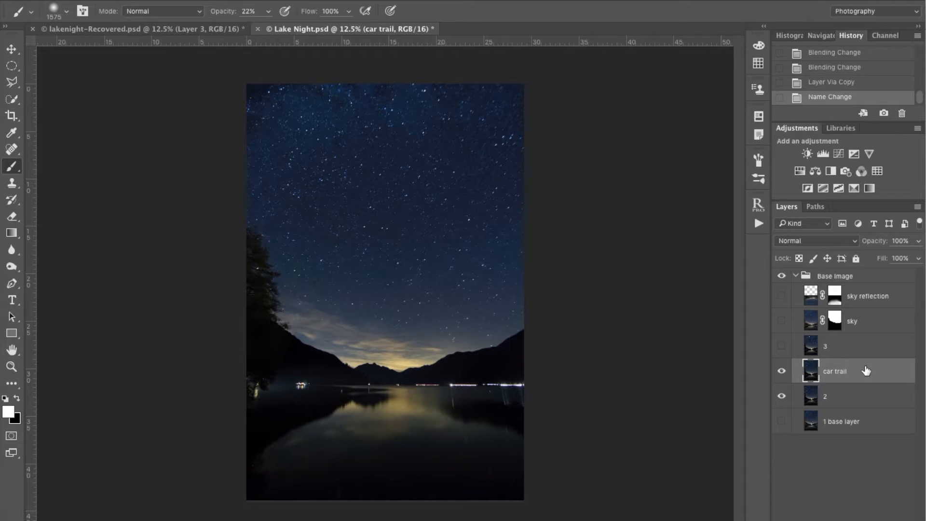
drag(865, 371, 862, 273)
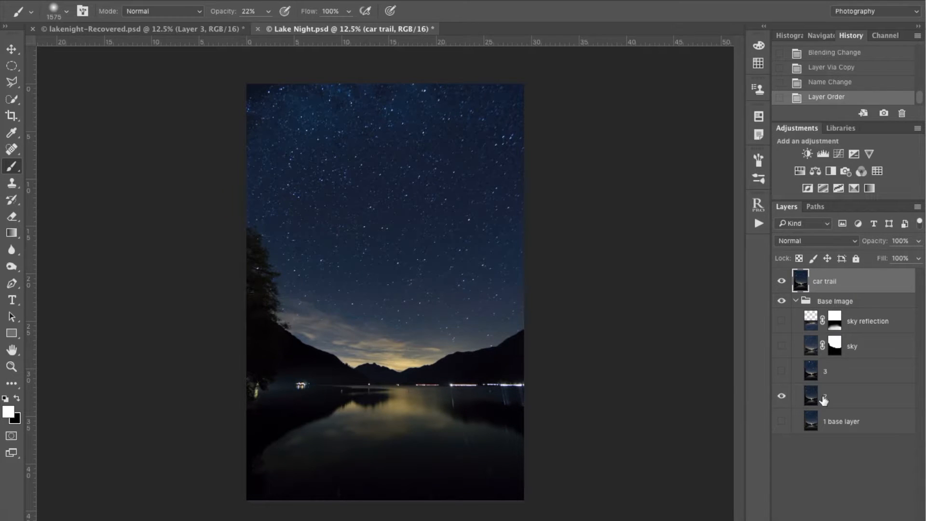
Set layer 2 in the Base Image group to Lighten and show all the hidden layers in the group.
click(861, 397)
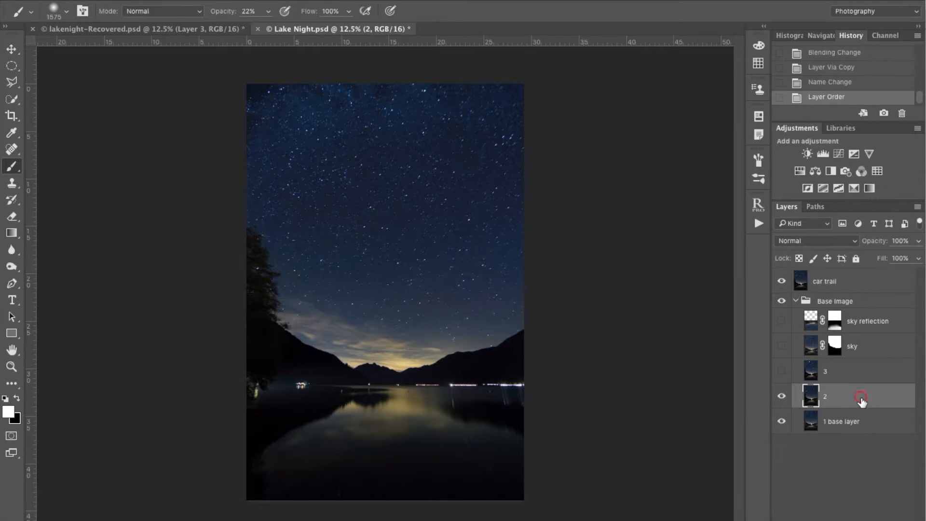
click(816, 241)
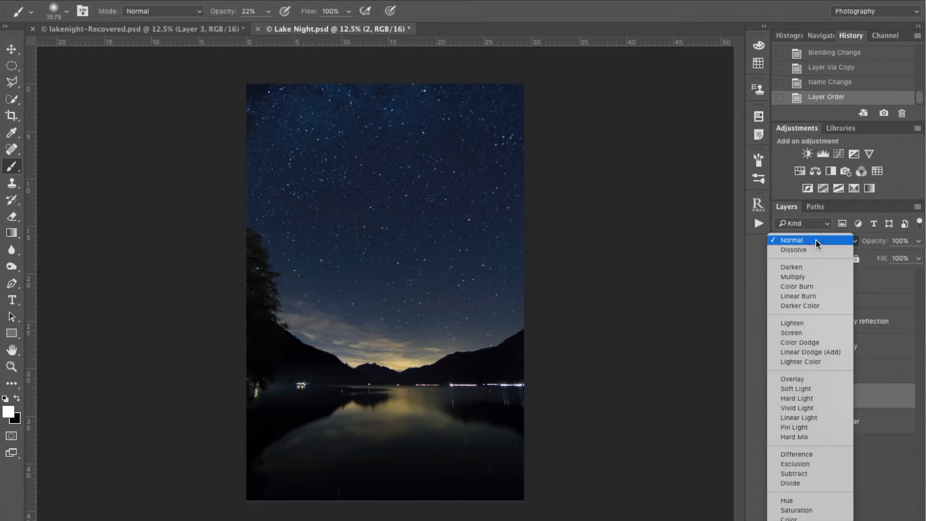
click(812, 321)
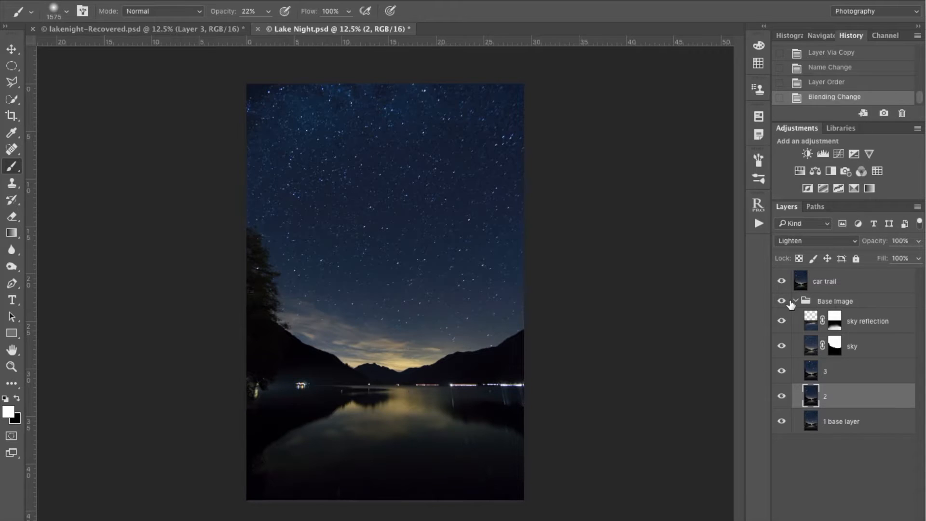
Apply a Motion Blur to the car trail layer with an angle of 0° and a distance of 100 pixels.
click(831, 282)
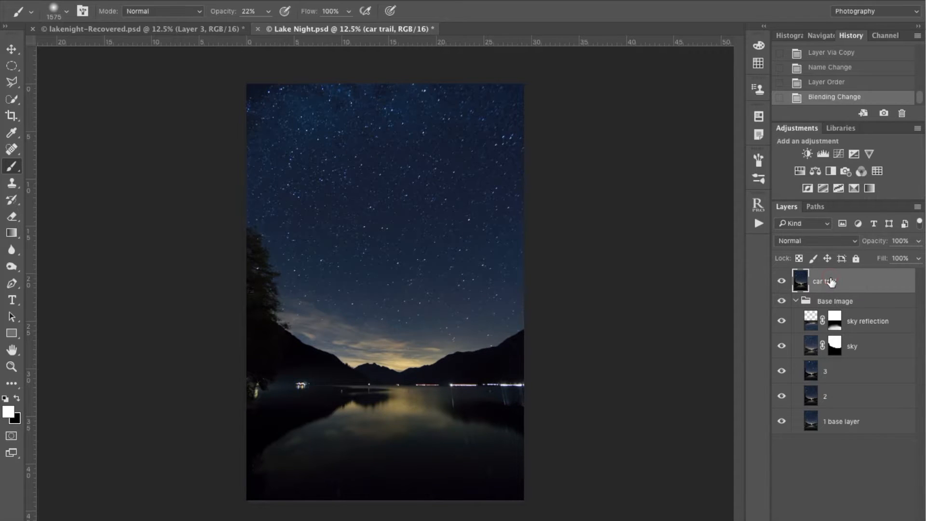
click(783, 281)
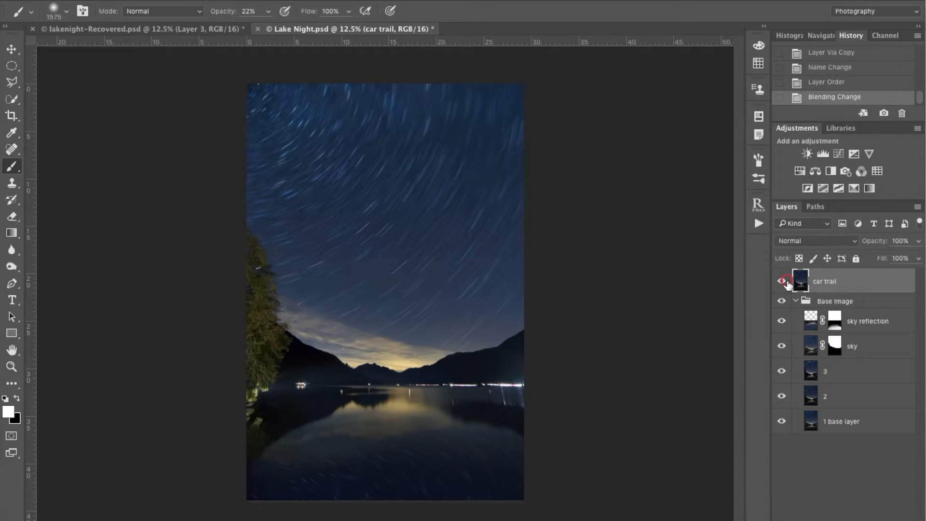
click(783, 281)
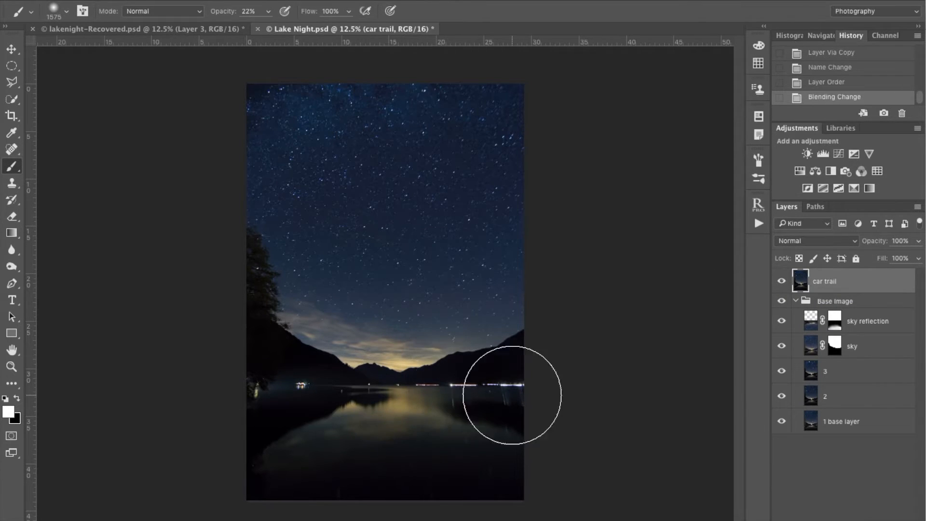
click(311, 0)
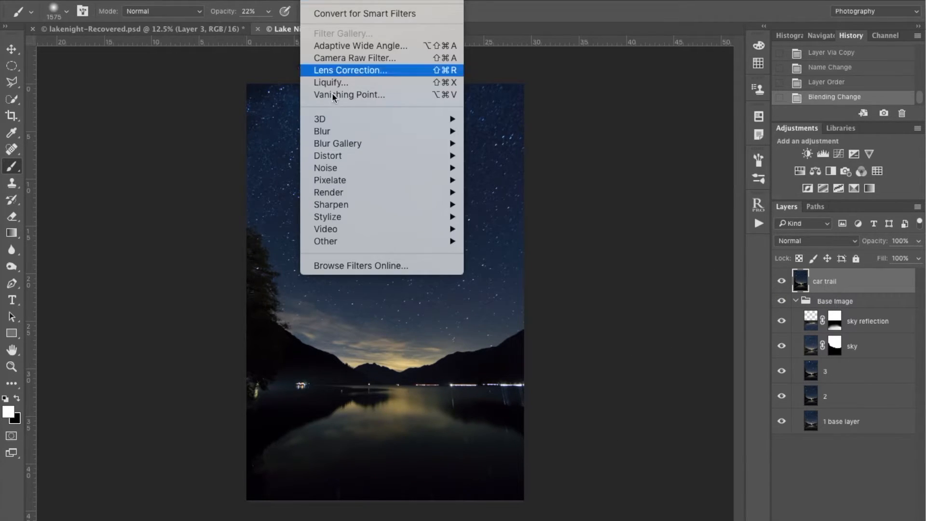
mouse_move(339, 132)
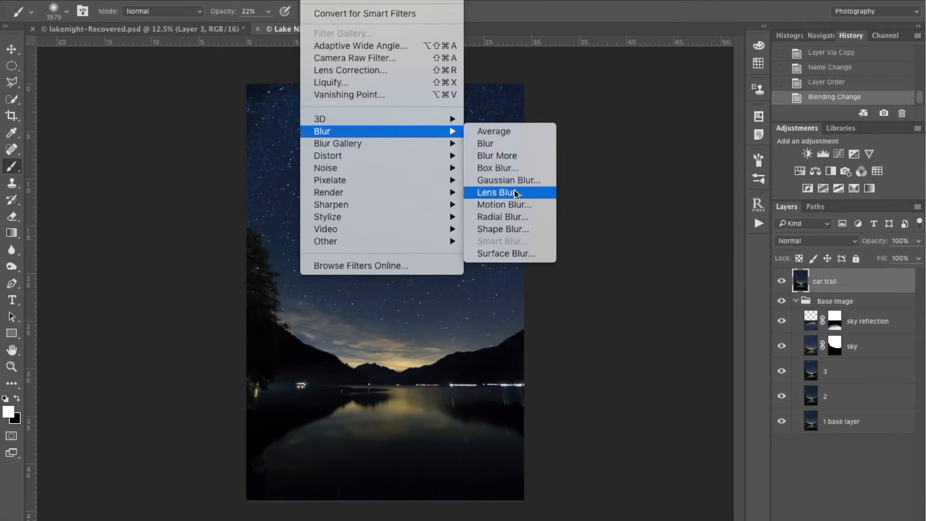
click(514, 205)
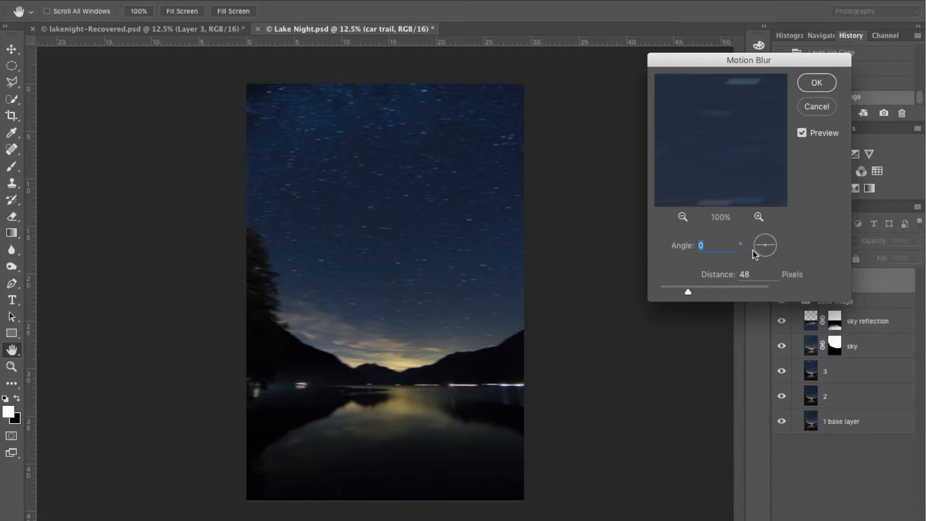
drag(692, 292, 703, 295)
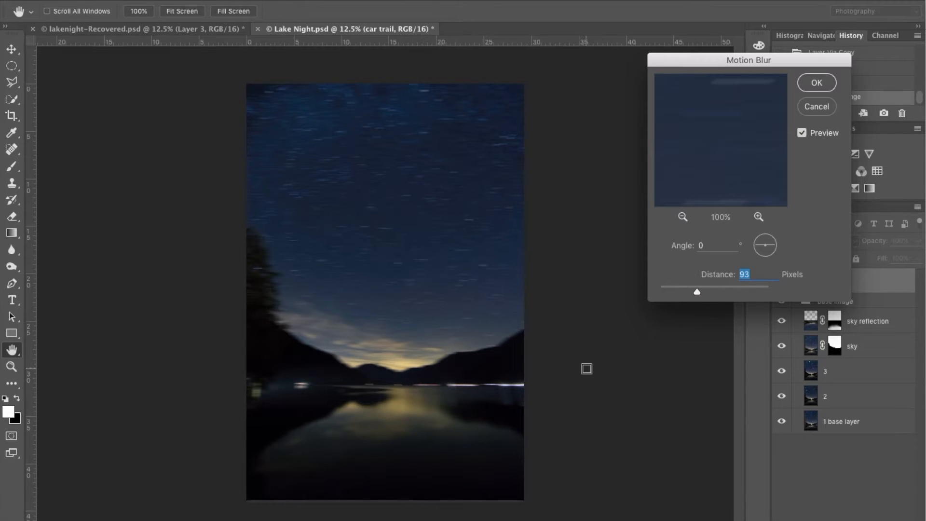
drag(699, 288, 702, 288)
text(100)
click(826, 83)
Add a layer mask to the car trail layer and invert it to hide the blurred image.
key(b)
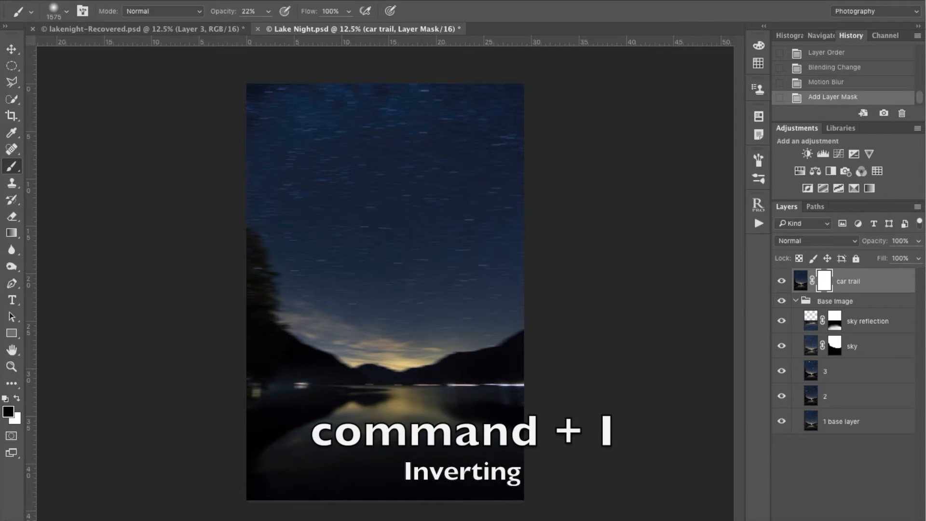
key(super+i)
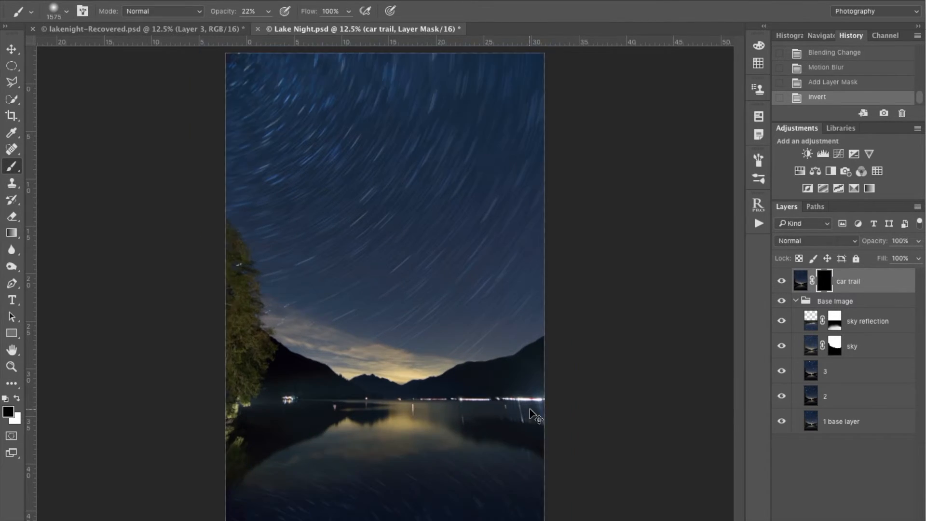
Reveal the blurred car lights along the far shoreline by painting white on the mask with a 216 px brush at 100% opacity.
key(super+equal)
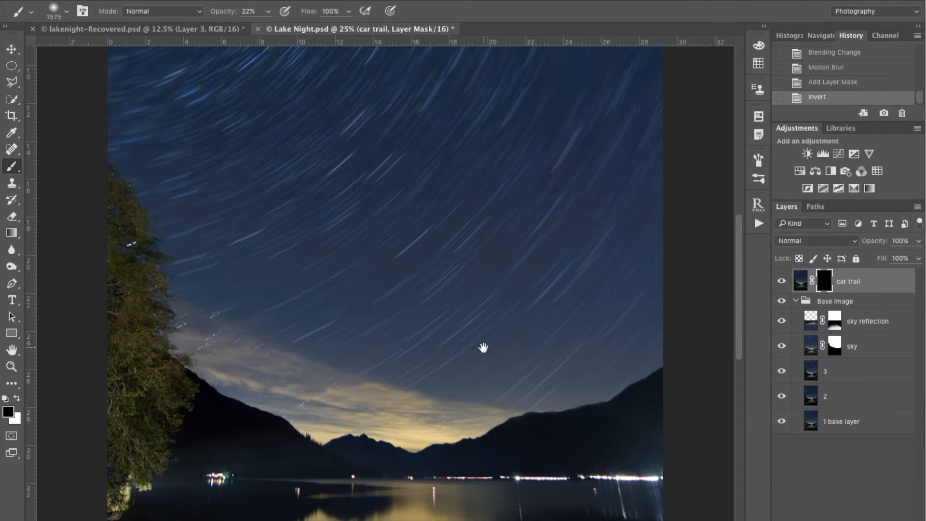
drag(483, 347, 413, 186)
key(x)
mouse_move(438, 362)
mouse_down()
mouse_move(353, 358)
mouse_move(360, 266)
mouse_move(378, 473)
mouse_move(375, 387)
mouse_up()
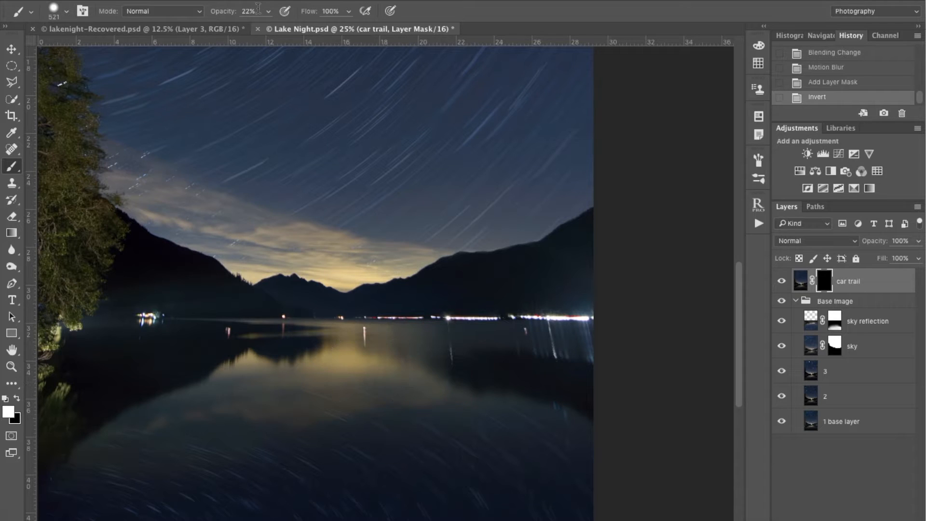
drag(216, 13, 261, 13)
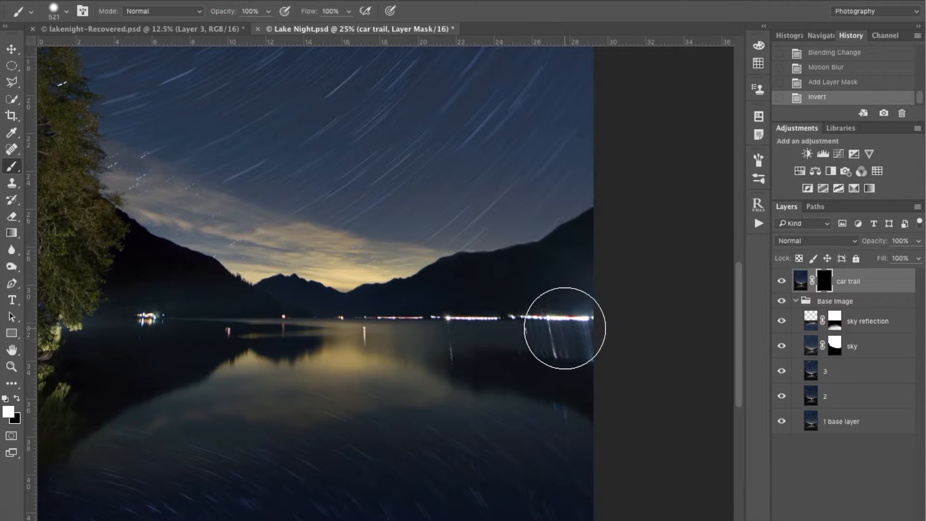
drag(569, 325, 569, 327)
drag(355, 310, 619, 323)
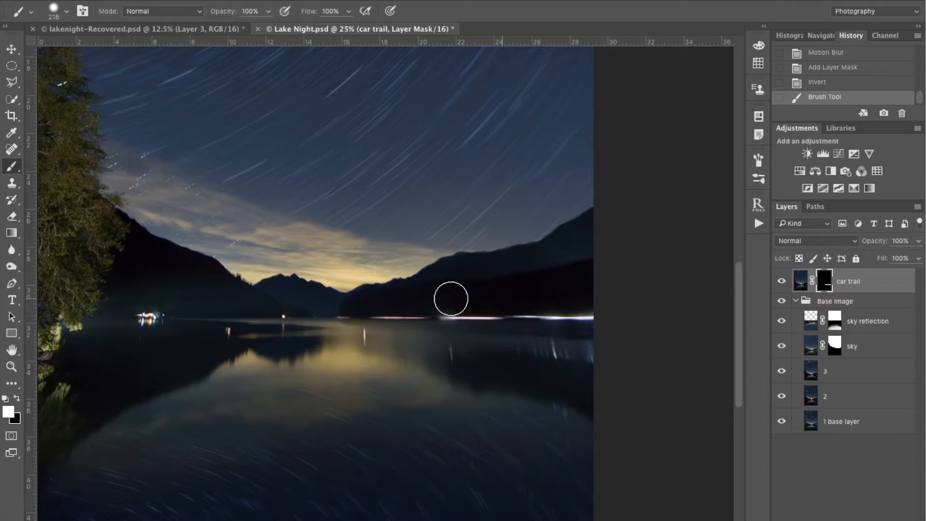
drag(384, 308, 380, 306)
Paint black on the car trail mask over the glowing clouds with a 744 px brush at 58% opacity.
mouse_move(418, 391)
ctrl+alt+mouse_down()
mouse_move(459, 393)
mouse_move(445, 290)
ctrl+alt+mouse_up()
drag(223, 11, 182, 13)
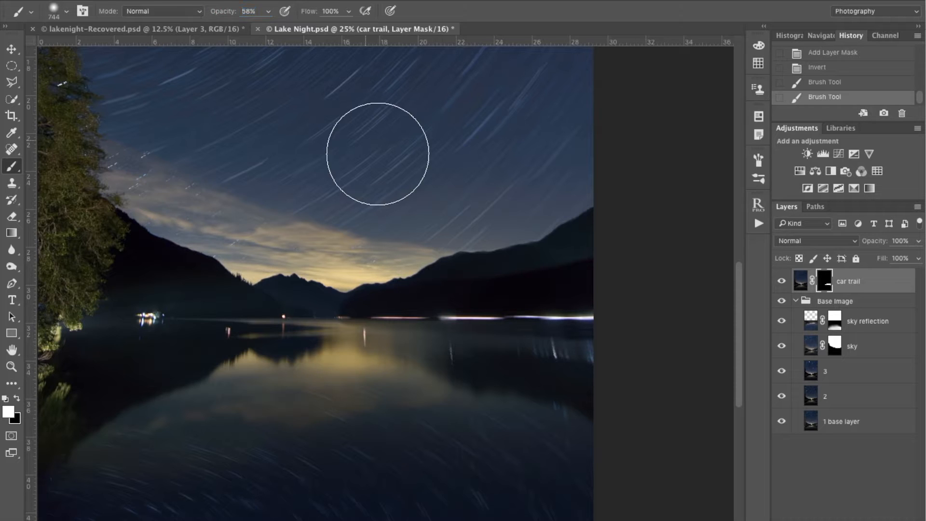
key(x)
click(357, 251)
drag(356, 251, 354, 259)
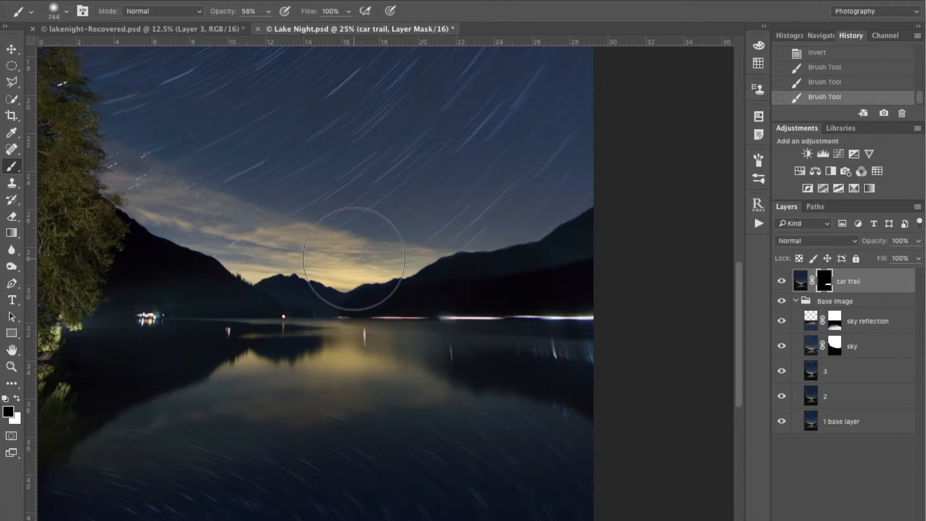
Paint white on the mask at 58% brush opacity across the glowing horizon and the distant mountain ridge.
key(x)
click(352, 258)
click(369, 259)
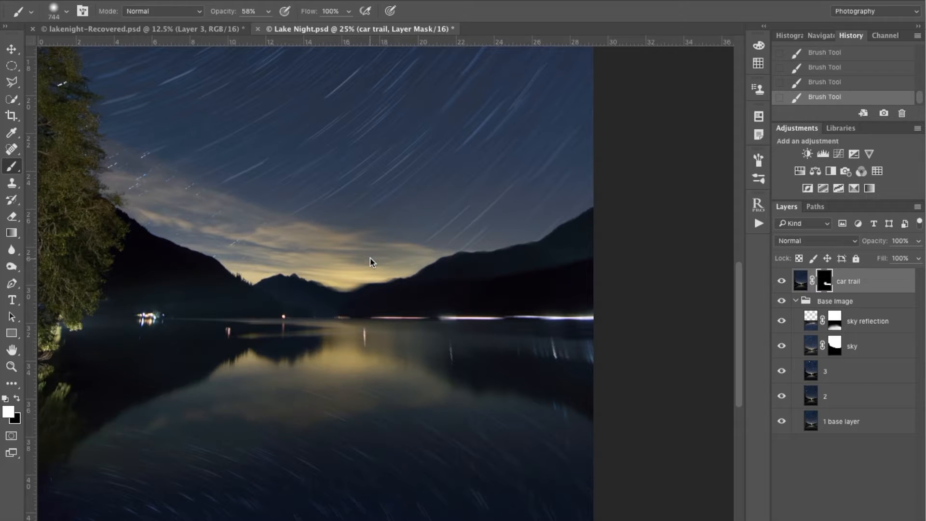
mouse_move(369, 258)
mouse_down()
mouse_move(419, 254)
mouse_move(345, 258)
mouse_move(562, 234)
mouse_move(491, 240)
mouse_up()
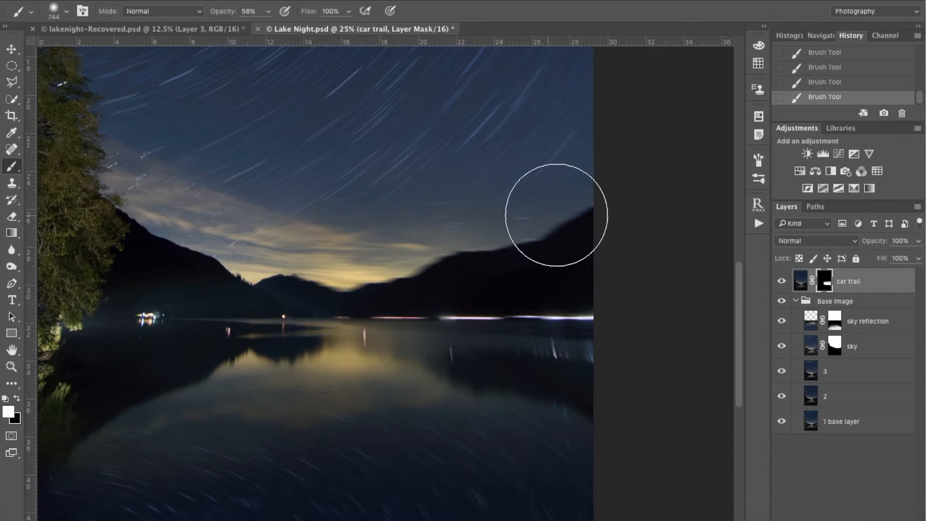
mouse_move(487, 391)
mouse_down()
mouse_move(591, 383)
mouse_move(580, 374)
mouse_move(453, 382)
mouse_move(591, 382)
mouse_move(564, 388)
mouse_move(575, 376)
mouse_move(458, 376)
mouse_up()
mouse_move(462, 270)
mouse_down()
mouse_move(512, 261)
mouse_move(386, 265)
mouse_up()
Hide the blurred layer over the sky and the large mountain slope by painting black on the mask at 58% brush opacity.
key(x)
mouse_move(374, 206)
mouse_down()
mouse_move(491, 201)
mouse_move(548, 171)
mouse_move(605, 173)
mouse_up()
mouse_move(530, 173)
mouse_down()
mouse_move(333, 218)
mouse_move(508, 201)
mouse_move(598, 134)
mouse_move(527, 165)
mouse_move(399, 191)
mouse_move(421, 215)
mouse_move(543, 182)
mouse_move(397, 231)
mouse_move(529, 214)
mouse_move(382, 217)
mouse_move(314, 238)
mouse_move(436, 356)
mouse_move(532, 380)
mouse_move(449, 399)
mouse_move(607, 398)
mouse_move(557, 341)
mouse_move(537, 333)
mouse_move(613, 335)
mouse_up()
Paint white on the mask around the shoreline lights at 58% opacity, refining with a 281 px brush to soften their water reflections.
key(x)
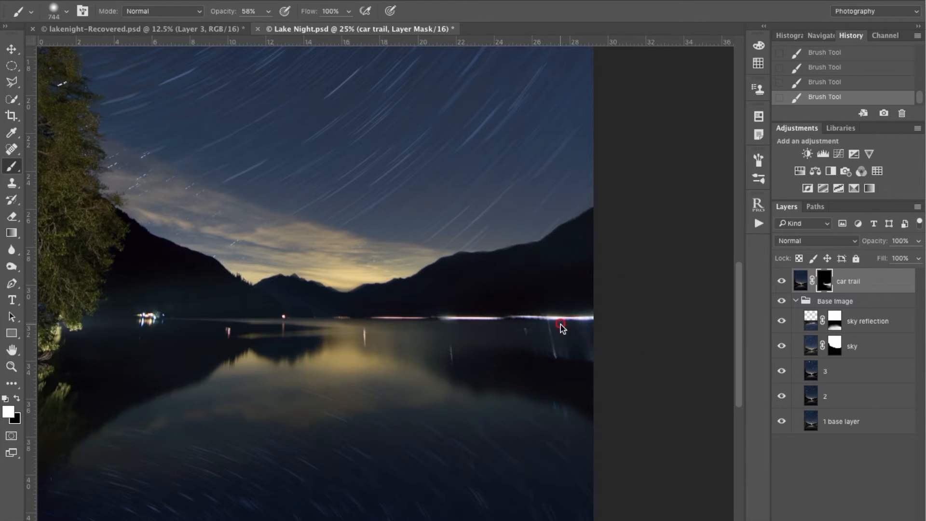
drag(561, 325, 520, 325)
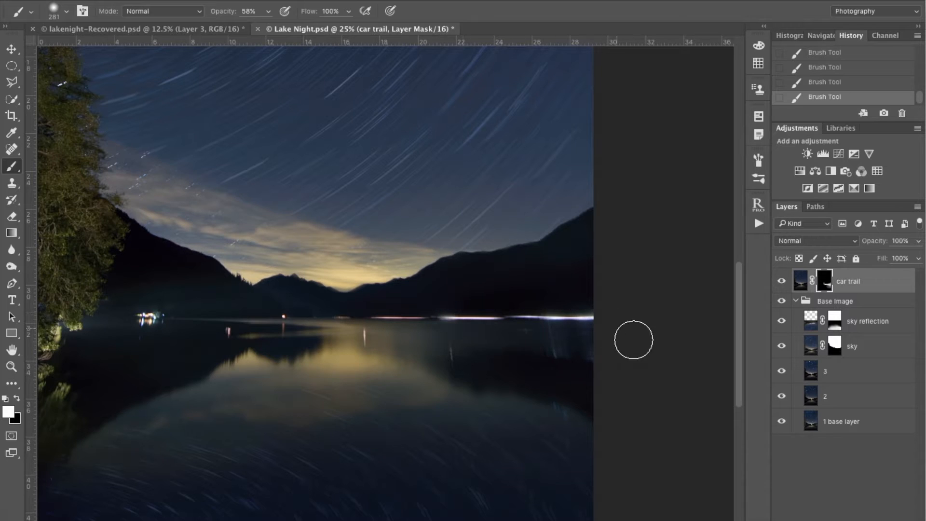
mouse_move(549, 320)
mouse_down()
mouse_move(588, 322)
mouse_move(587, 346)
mouse_move(602, 348)
mouse_move(558, 322)
mouse_move(449, 321)
mouse_up()
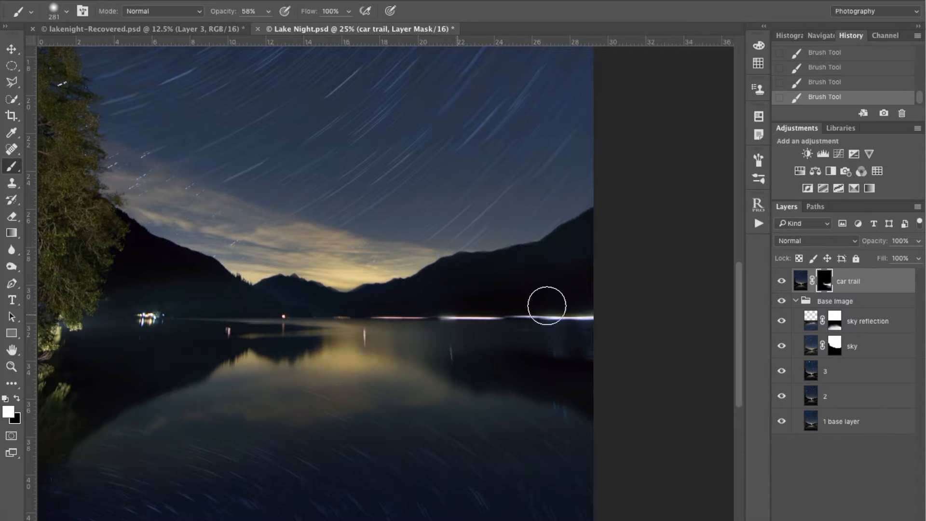
drag(511, 294, 603, 295)
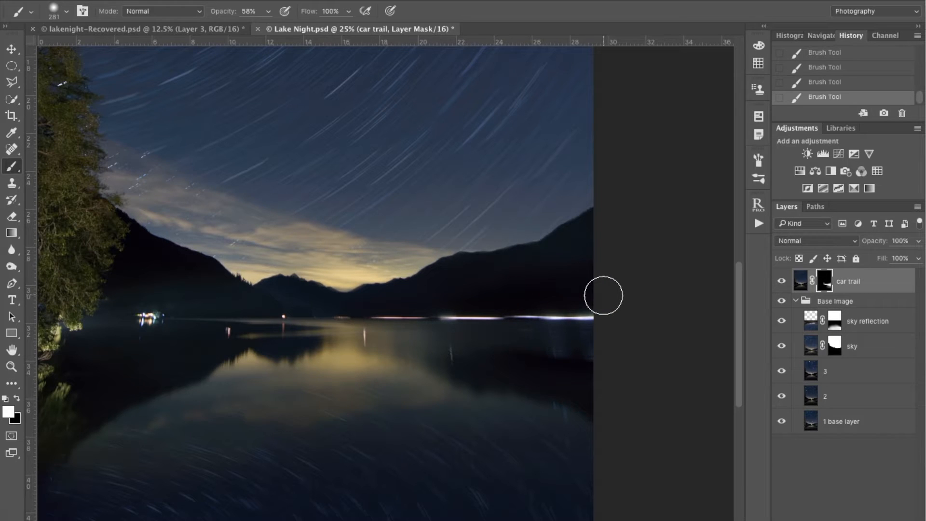
key(x)
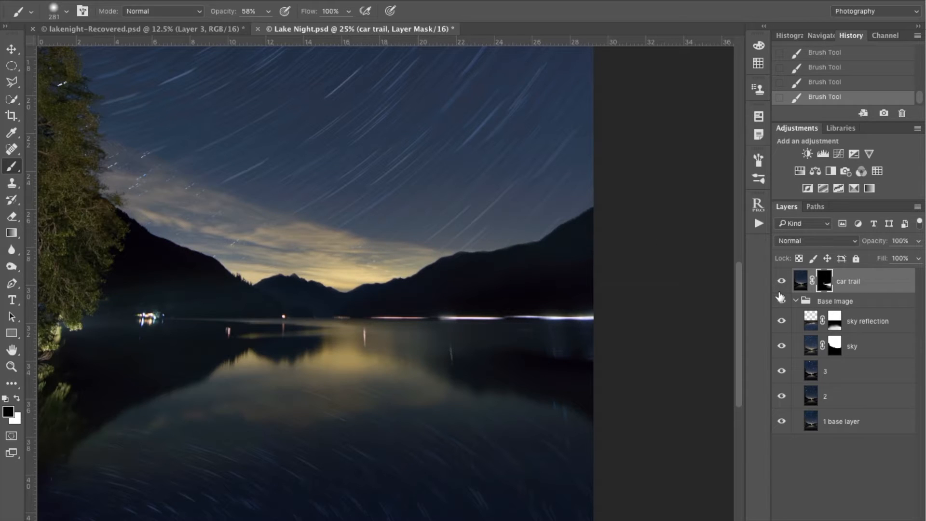
Compare the whole image with and without the car trail layer.
key(ctrl+minus)
key(ctrl+minus)
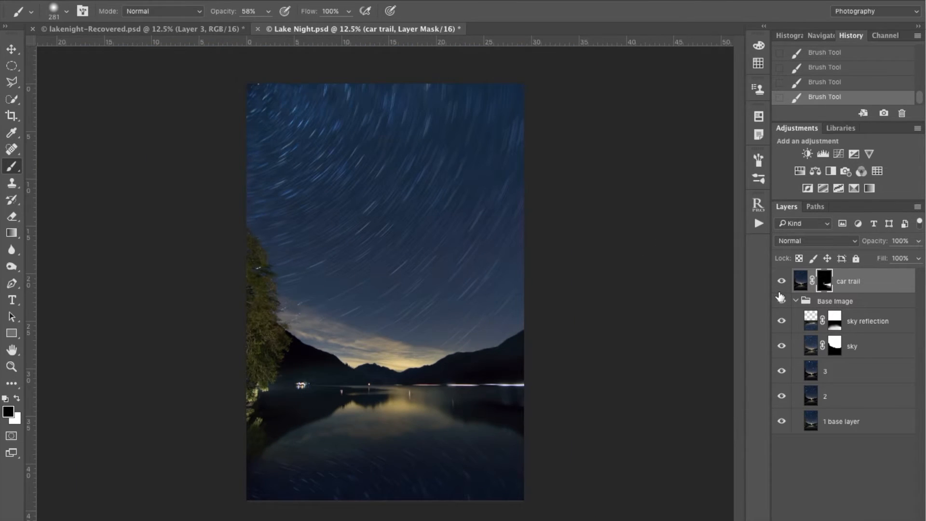
click(781, 281)
click(781, 281)
click(780, 281)
click(781, 281)
click(781, 281)
click(781, 282)
click(780, 281)
click(779, 281)
Select the car trail layer's mask, set the brush opacity to 100% and recheck the layer's effect on the image.
click(824, 280)
drag(215, 11, 270, 13)
click(780, 280)
click(781, 281)
key(ctrl+plus)
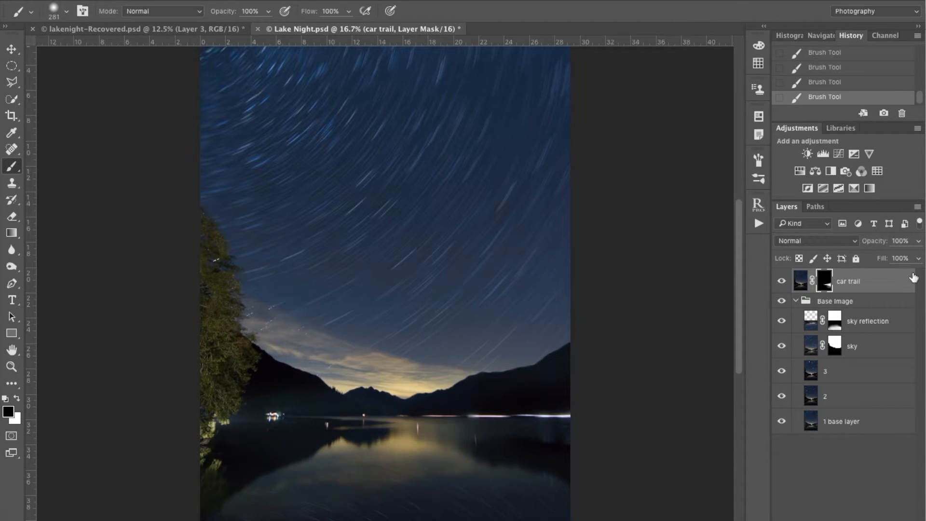
Stamp all visible layers into a new layer above the car trail layer and name it "clean up".
click(898, 280)
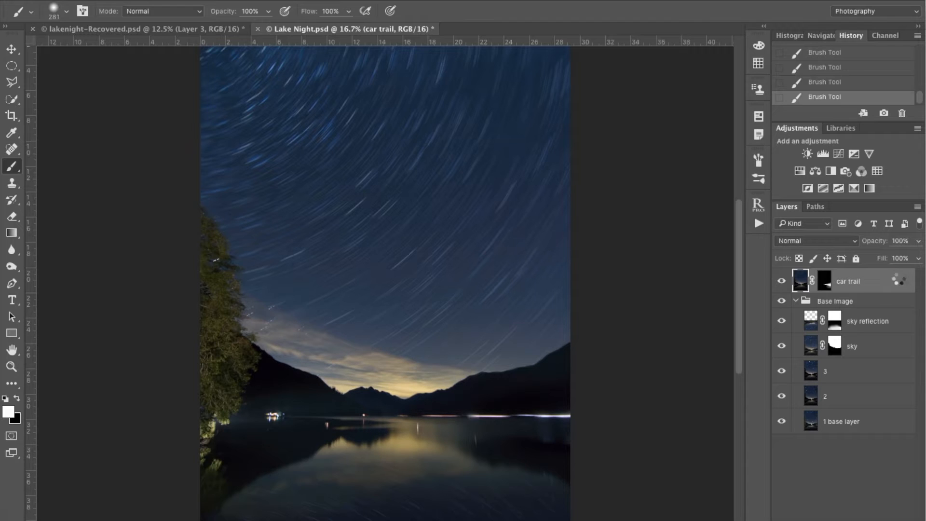
key(ctrl+shift+alt+e)
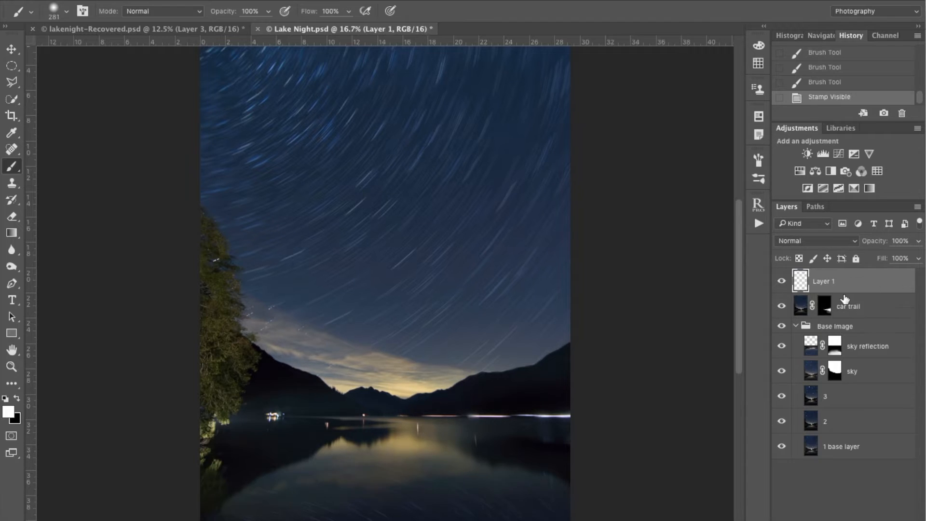
double_click(822, 282)
text(clen)
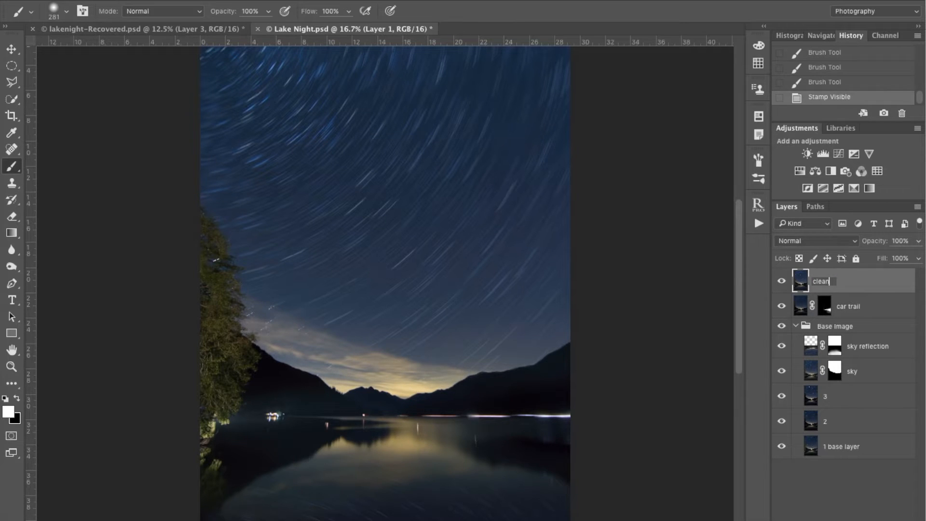
text(n up)
key(Return)
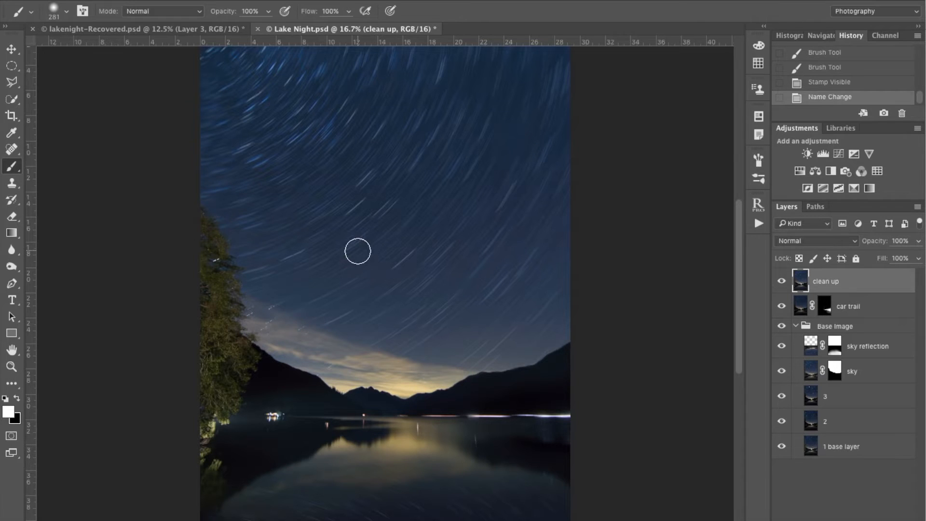
Remove the dashed light specks from the glowing clouds above the central valley with the Spot Healing Brush at 35 px.
click(9, 152)
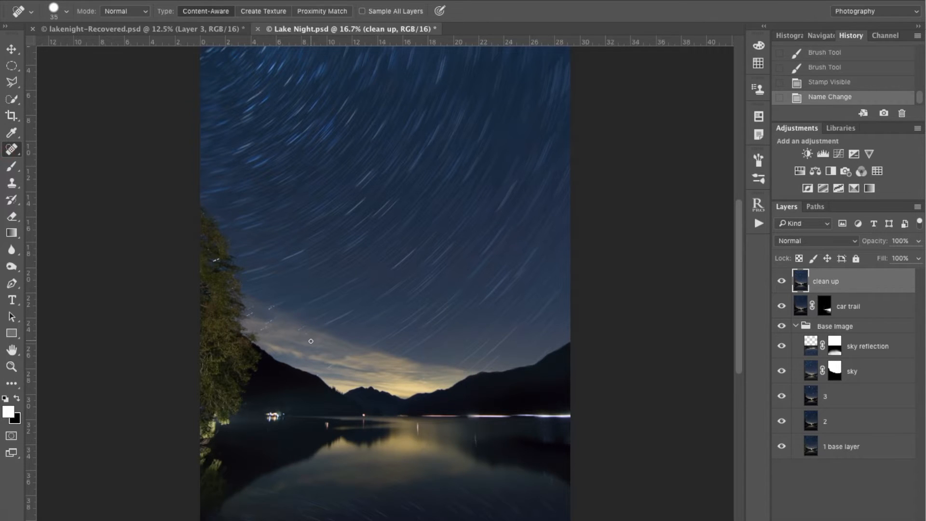
key(ctrl+plus)
key(ctrl+plus)
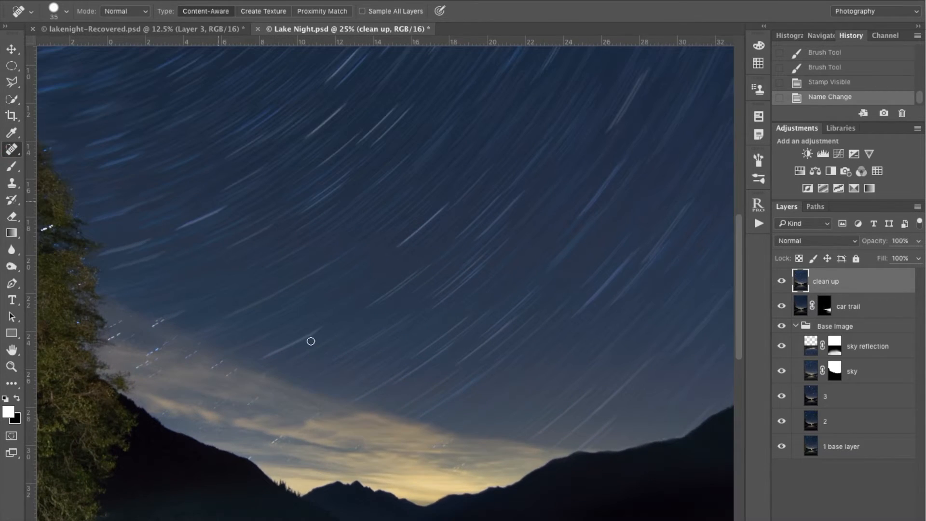
drag(338, 384, 329, 261)
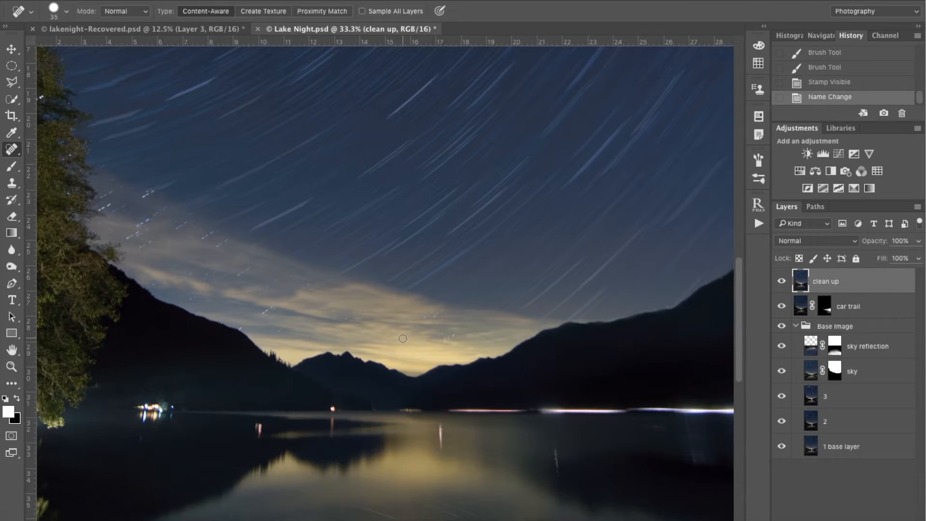
key(ctrl+plus)
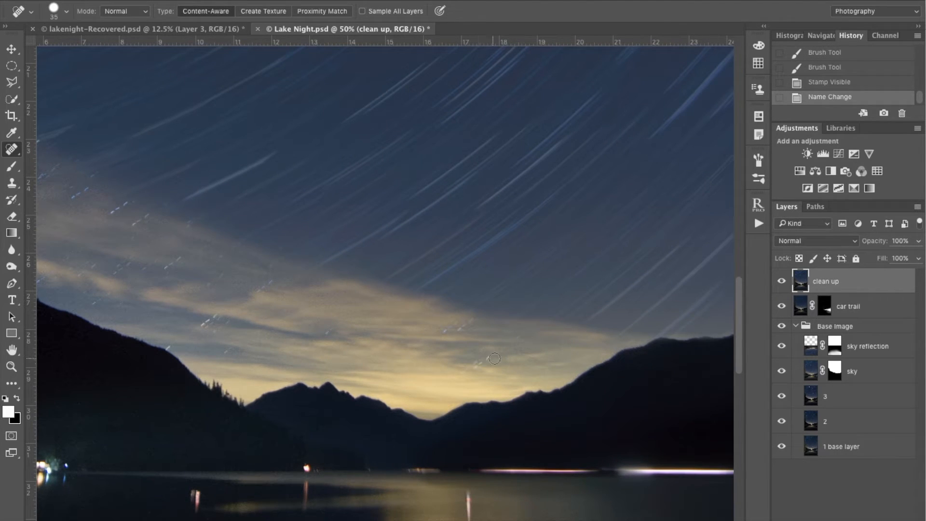
ctrl+alt+click(494, 358)
drag(488, 360, 463, 373)
click(517, 338)
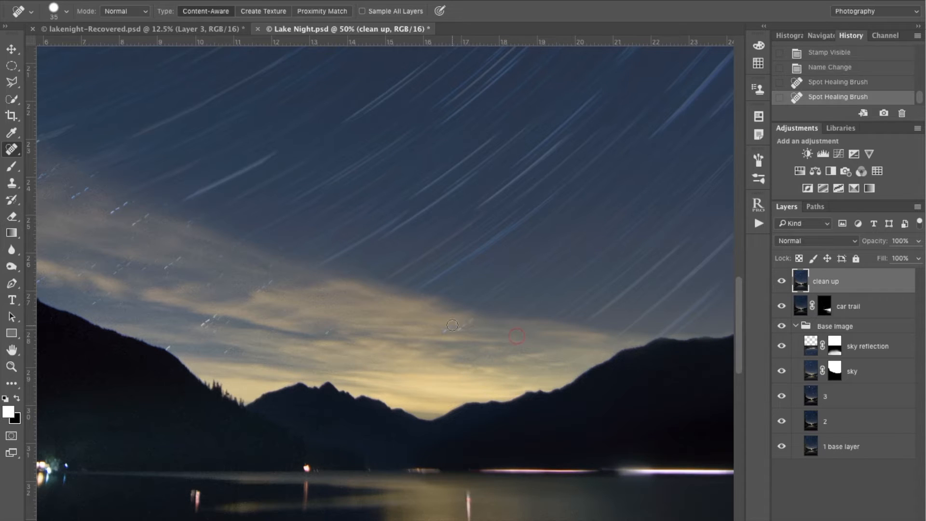
mouse_move(472, 323)
mouse_down()
mouse_move(445, 328)
mouse_move(454, 323)
mouse_up()
Heal the remaining light specks in the clouds above the left mountain slope.
click(328, 330)
mouse_move(223, 353)
mouse_down()
mouse_move(241, 345)
mouse_move(222, 319)
mouse_move(321, 350)
mouse_move(333, 367)
mouse_up()
click(269, 269)
drag(285, 321, 308, 312)
drag(233, 321, 252, 314)
mouse_move(265, 269)
mouse_down()
mouse_move(251, 277)
mouse_move(226, 268)
mouse_up()
Heal the dashed light trails in the sky and clouds beside the tree.
mouse_move(217, 248)
mouse_down()
mouse_move(381, 364)
mouse_move(356, 363)
mouse_up()
mouse_move(340, 333)
mouse_down()
mouse_move(297, 358)
mouse_move(314, 364)
mouse_up()
drag(299, 388, 319, 381)
drag(474, 385, 471, 391)
drag(319, 306, 305, 315)
drag(253, 328, 256, 309)
click(354, 351)
drag(153, 165, 138, 173)
drag(210, 294, 223, 274)
mouse_move(175, 227)
mouse_down()
mouse_move(193, 416)
mouse_move(138, 138)
mouse_up()
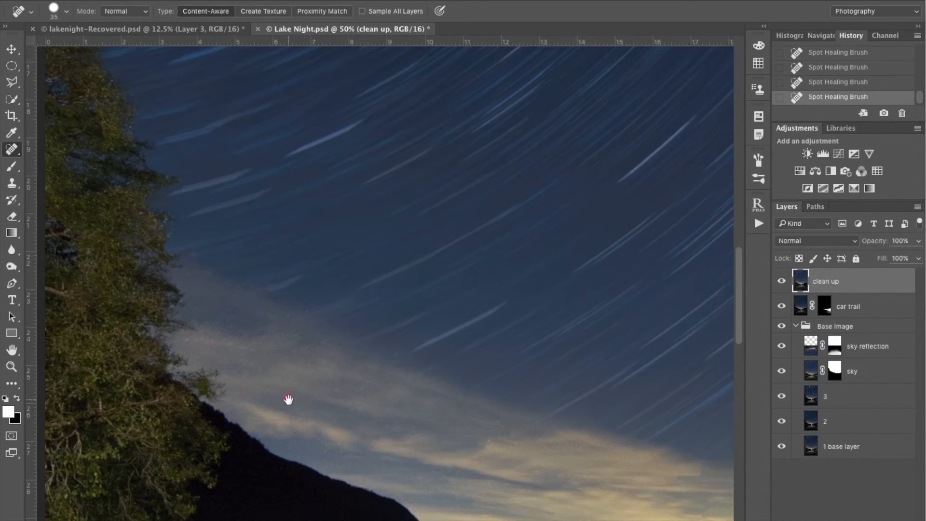
Remove the isolated shoreline lights and their reflections in the lake with the 35 px Spot Healing Brush.
drag(589, 434, 333, 406)
key(super+minus)
key(super+minus)
key(super+minus)
key(super+minus)
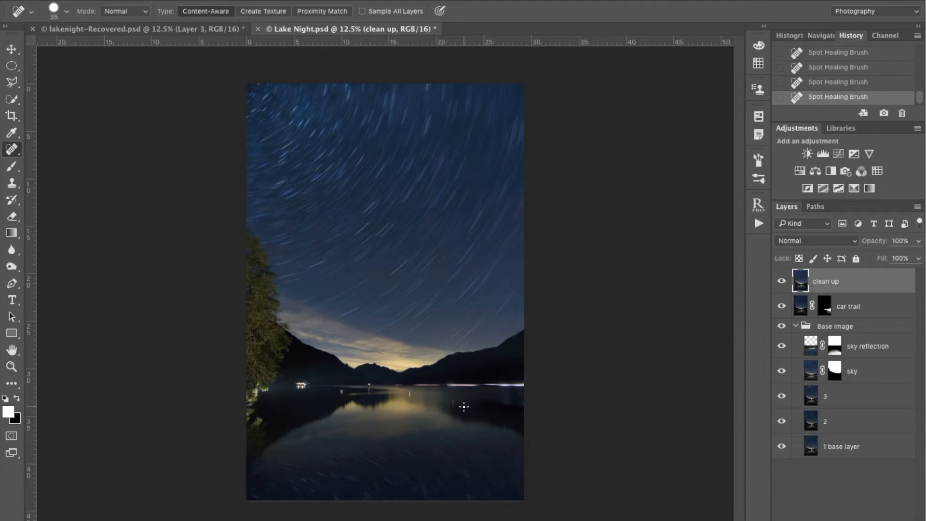
key(super+plus)
key(super+plus)
key(super+plus)
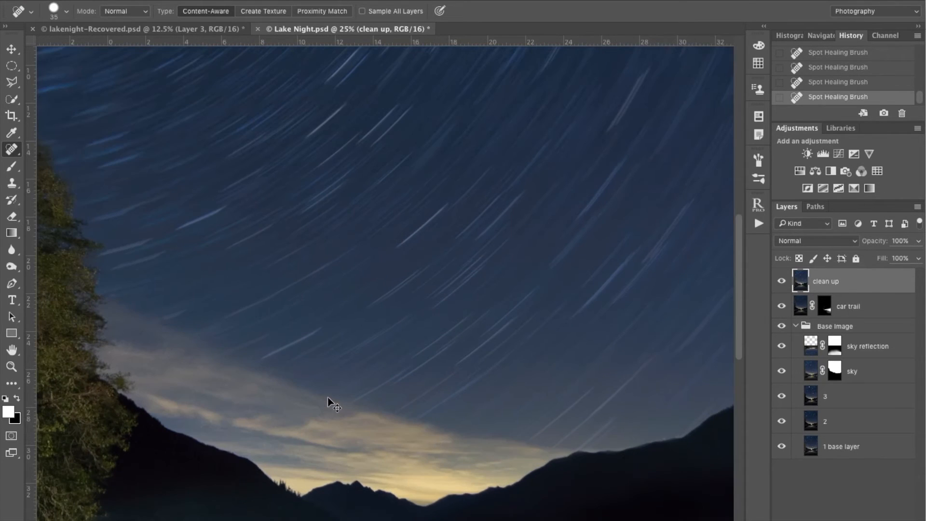
drag(361, 421, 371, 190)
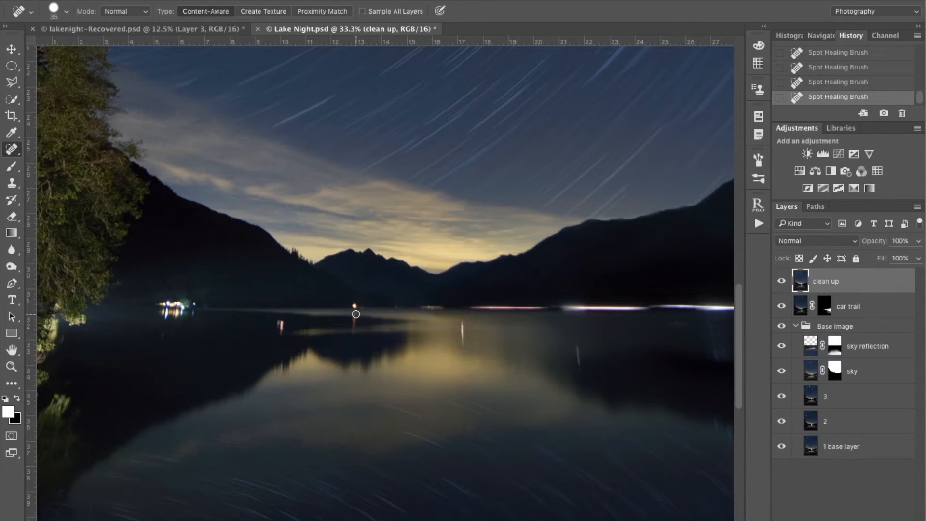
drag(279, 320, 281, 332)
drag(462, 323, 463, 345)
drag(576, 337, 578, 369)
drag(356, 306, 357, 325)
drag(153, 299, 164, 299)
mouse_move(195, 304)
mouse_down()
mouse_move(159, 316)
mouse_move(200, 292)
mouse_up()
Heal the faint light reflections on the dark water below the car trails with a 235 px brush.
mouse_move(537, 433)
mouse_down()
mouse_move(361, 359)
mouse_move(220, 469)
mouse_up()
key(super+minus)
drag(397, 411, 405, 424)
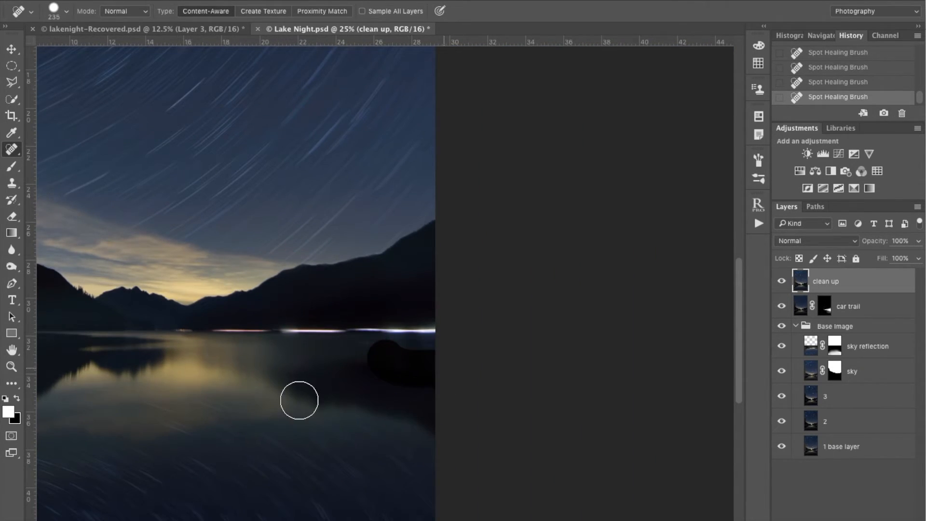
drag(289, 374, 483, 375)
Compare the whole image with and without the clean up layer.
key(super+minus)
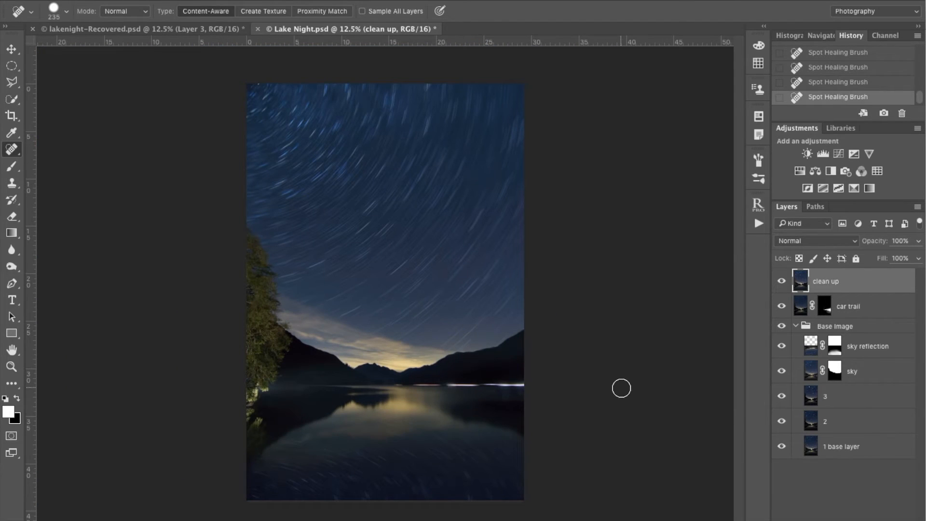
click(782, 283)
click(782, 282)
click(782, 282)
click(782, 283)
Add a Brightness/Contrast adjustment layer with brightness -19 and contrast 7.
click(807, 154)
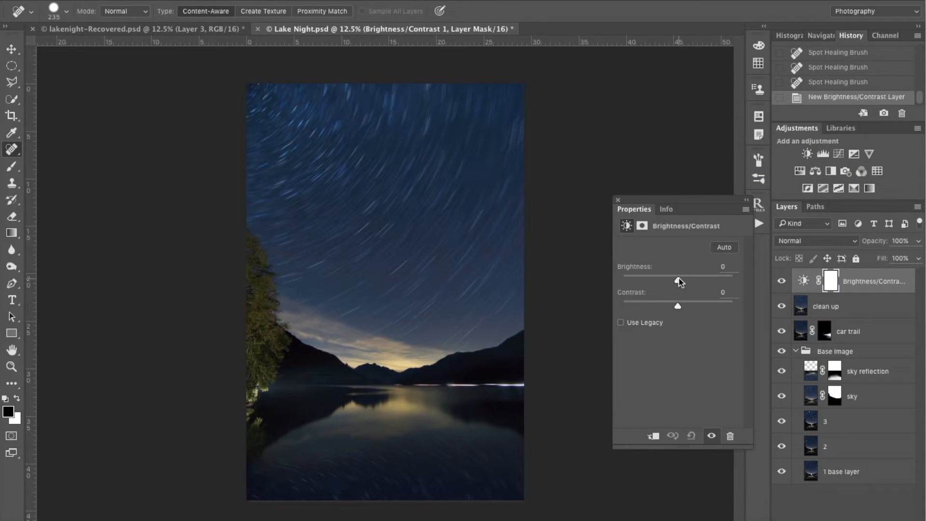
drag(679, 282, 683, 308)
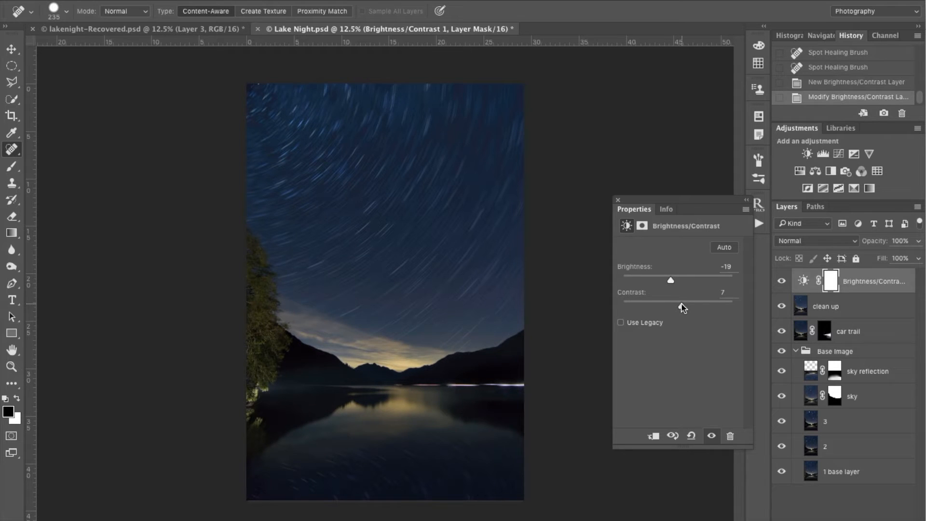
click(616, 200)
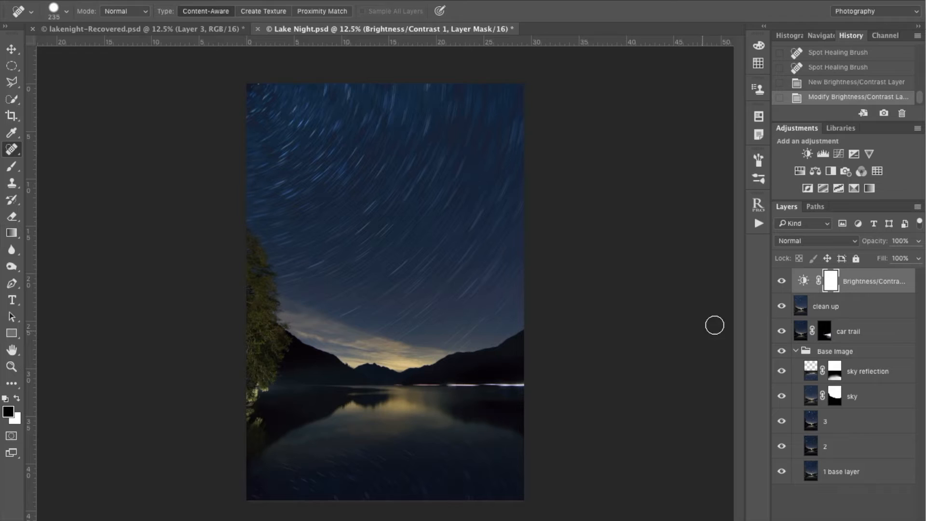
Invert the Brightness/Contrast mask and paint white over the bright foliage and its reflection at the tree's base.
key(ctrl+i)
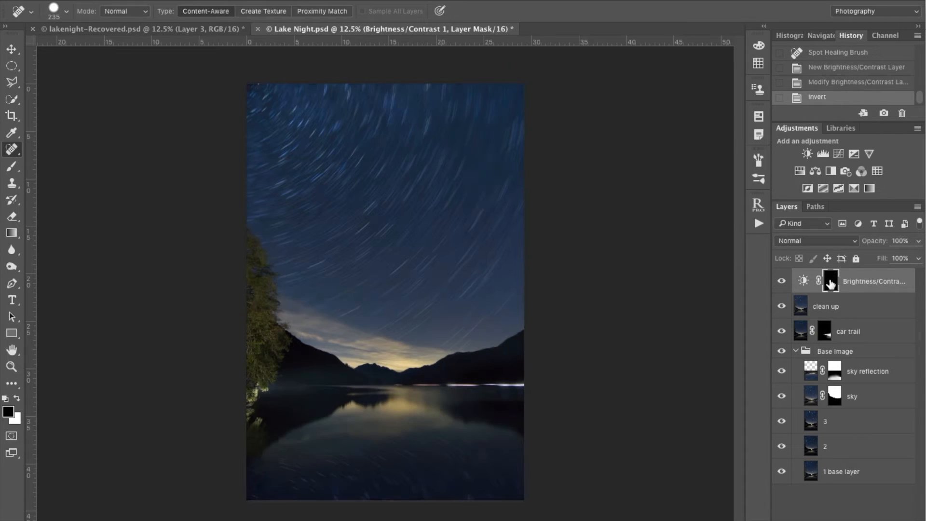
key(b)
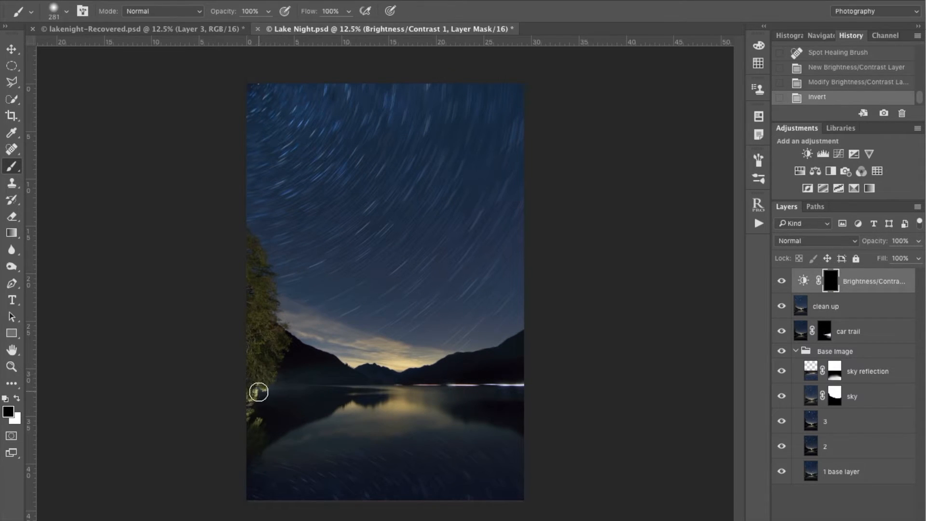
drag(259, 391, 254, 393)
key(x)
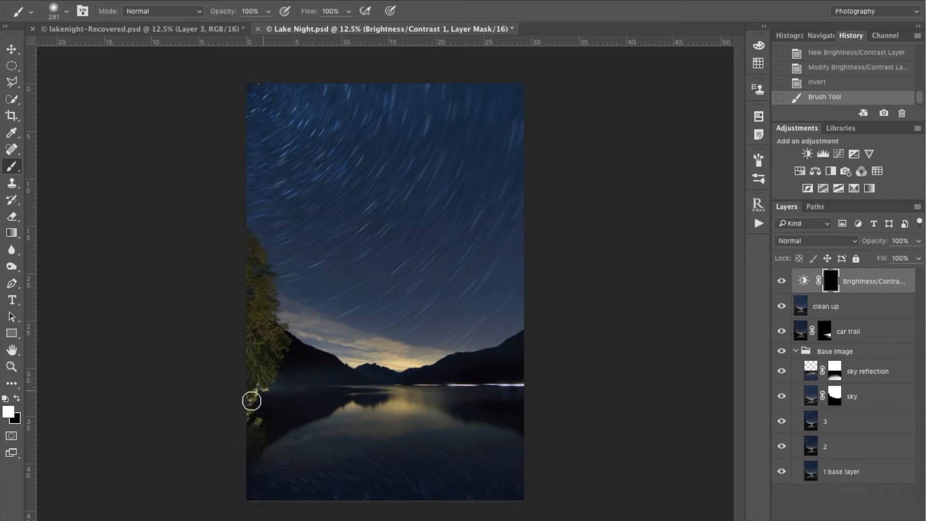
mouse_move(254, 429)
mouse_down()
mouse_move(252, 391)
mouse_move(256, 403)
mouse_move(262, 395)
mouse_move(250, 418)
mouse_move(285, 410)
mouse_move(252, 418)
mouse_move(260, 396)
mouse_move(256, 423)
mouse_move(256, 392)
mouse_up()
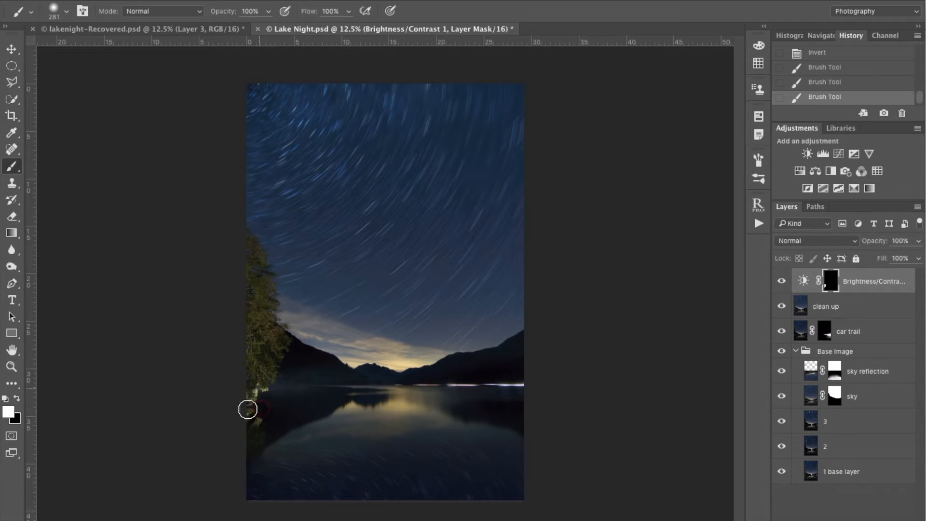
Check the Brightness/Contrast layer's effect and lower its brightness to -38.
click(781, 282)
double_click(803, 281)
drag(672, 284, 665, 284)
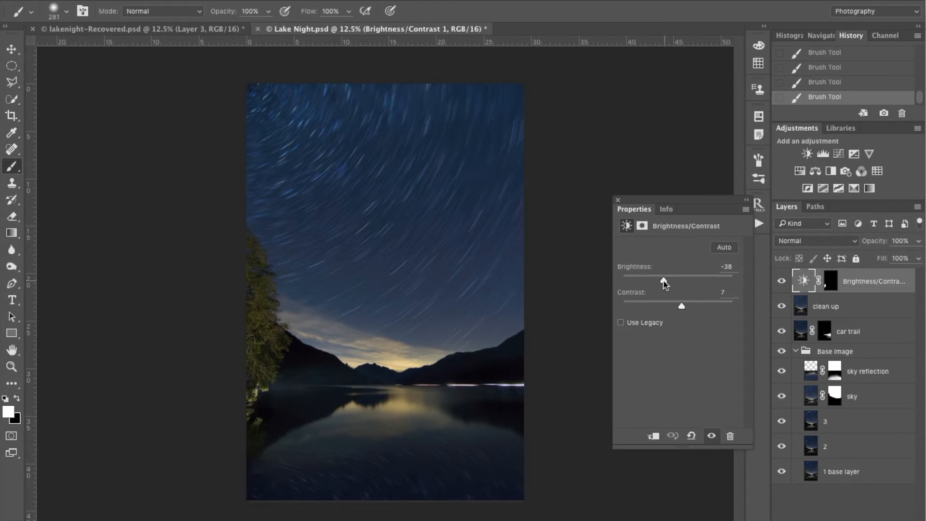
click(618, 200)
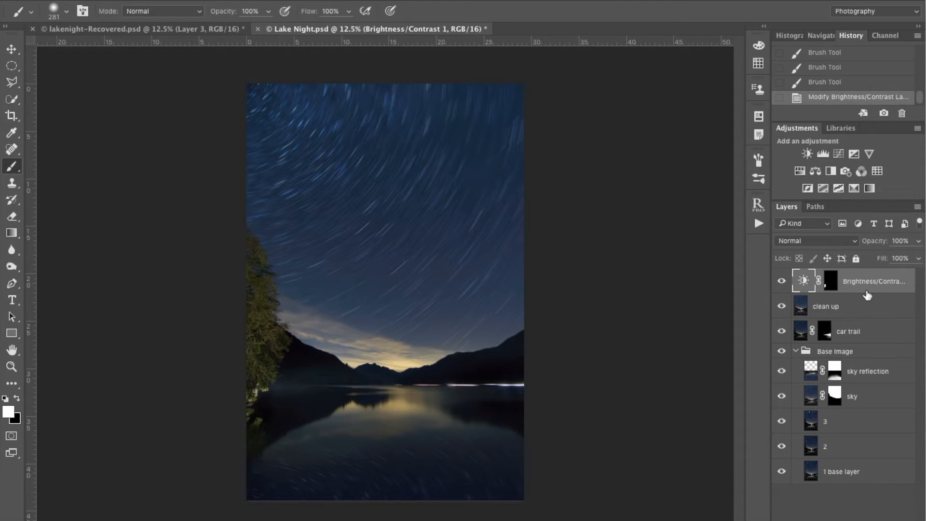
Paint black on the Brightness/Contrast mask over the dark water just beside the tree's base.
click(832, 284)
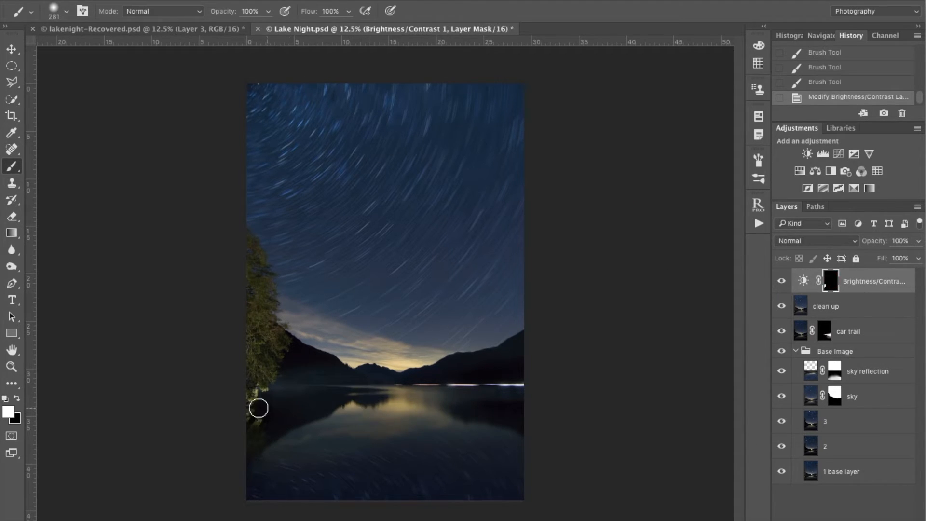
key(x)
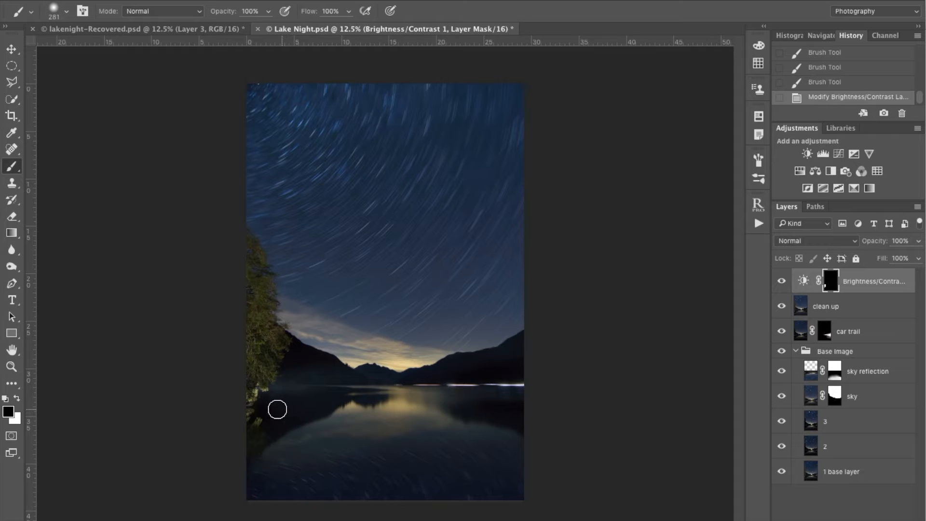
click(273, 404)
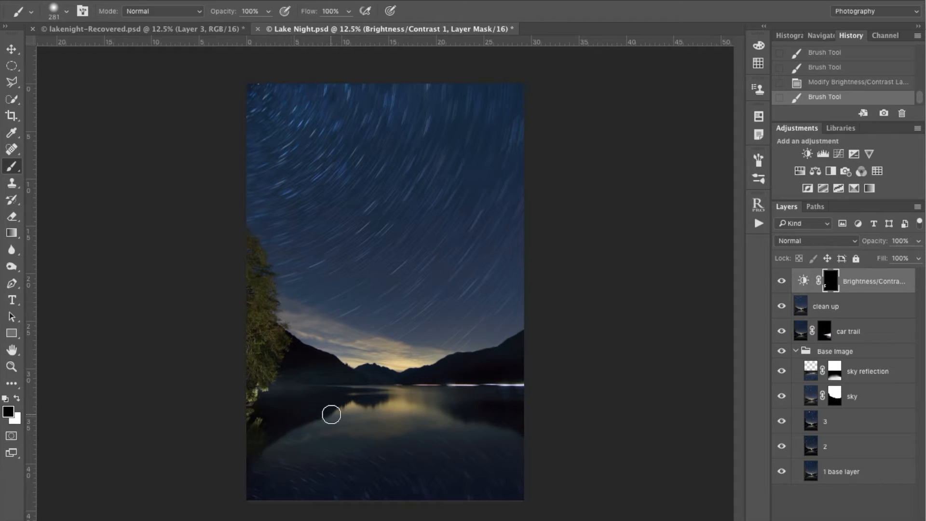
Paint white on the mask at 40% opacity with a 345 px brush over the left hillside, its hazy shoreline and the right mountain.
drag(219, 11, 183, 13)
drag(304, 403, 307, 352)
drag(298, 389, 295, 390)
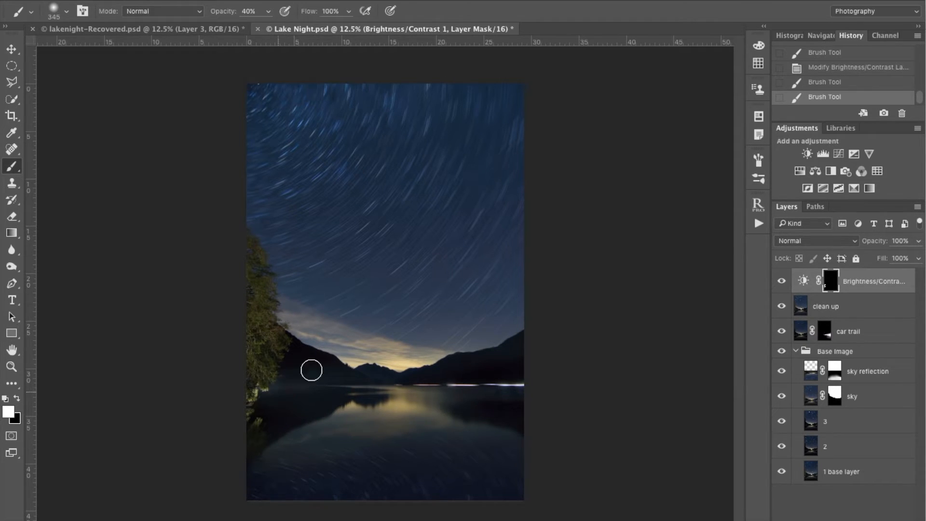
drag(285, 389, 282, 396)
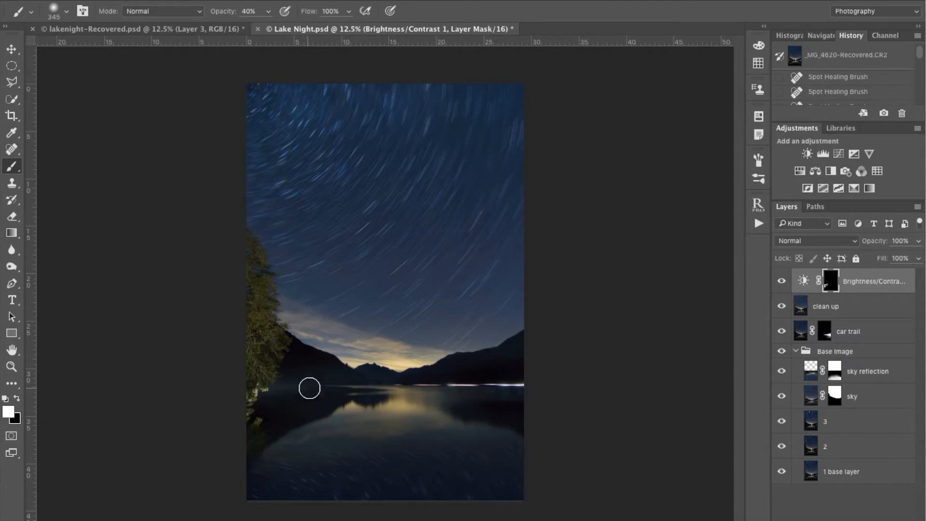
mouse_move(301, 374)
mouse_down()
mouse_move(308, 374)
mouse_move(267, 405)
mouse_move(314, 381)
mouse_up()
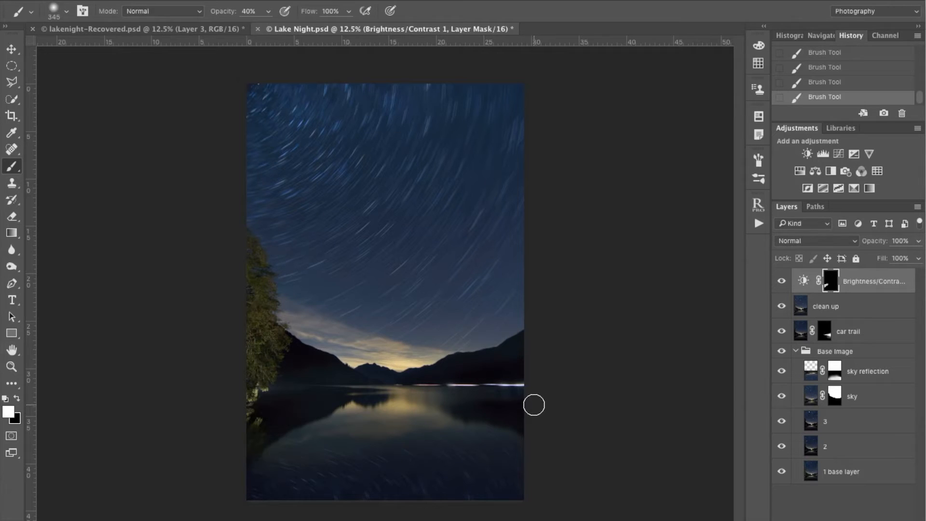
mouse_move(514, 370)
mouse_down()
mouse_move(473, 370)
mouse_move(517, 371)
mouse_up()
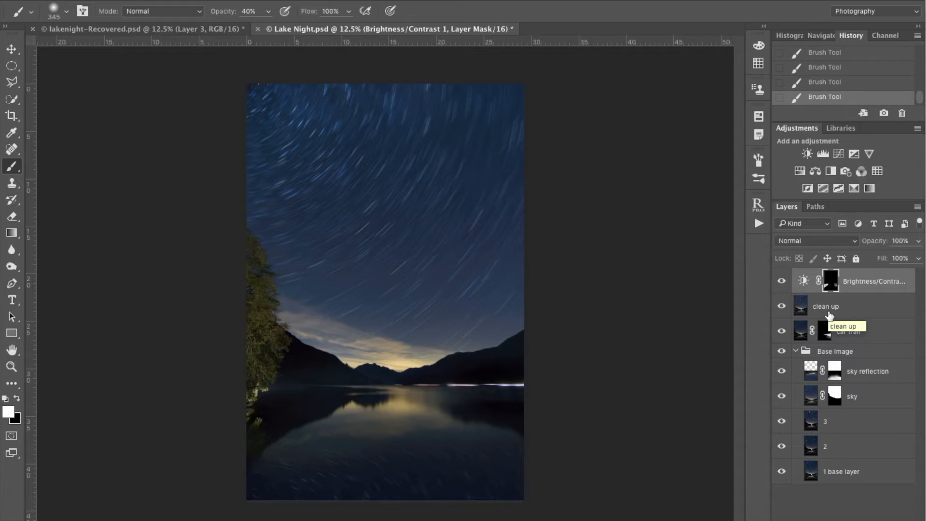
Add a Curves adjustment layer with a shadow point at input 41, output 39 and a raised highlight point.
click(837, 153)
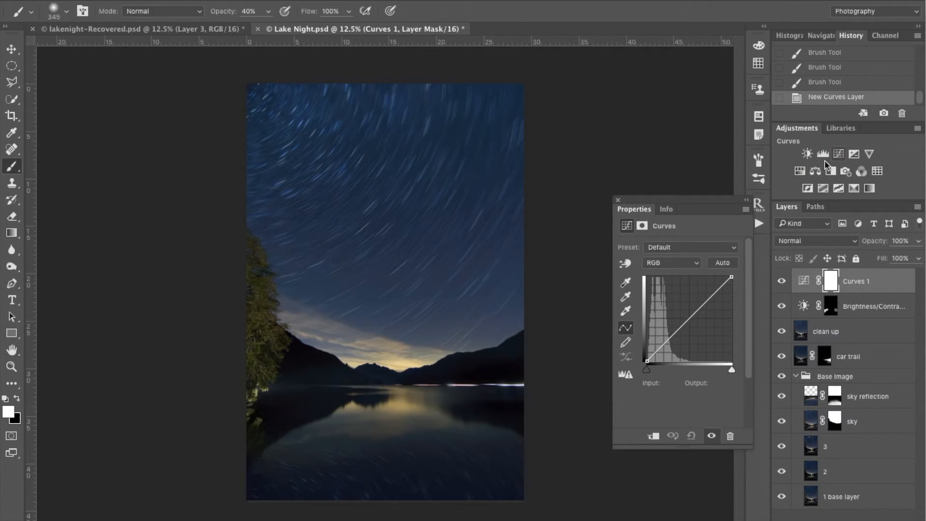
click(659, 346)
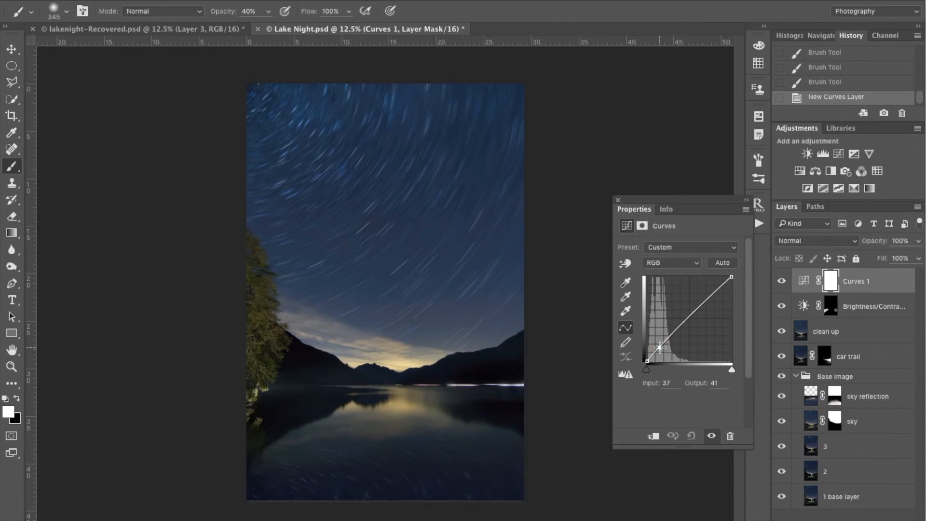
drag(659, 346, 661, 351)
drag(711, 297, 710, 292)
drag(660, 348, 660, 347)
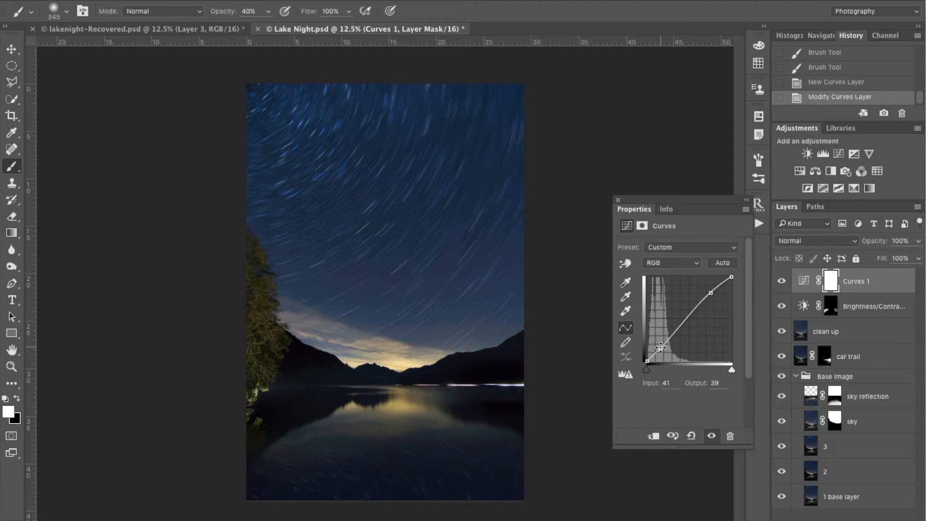
click(617, 199)
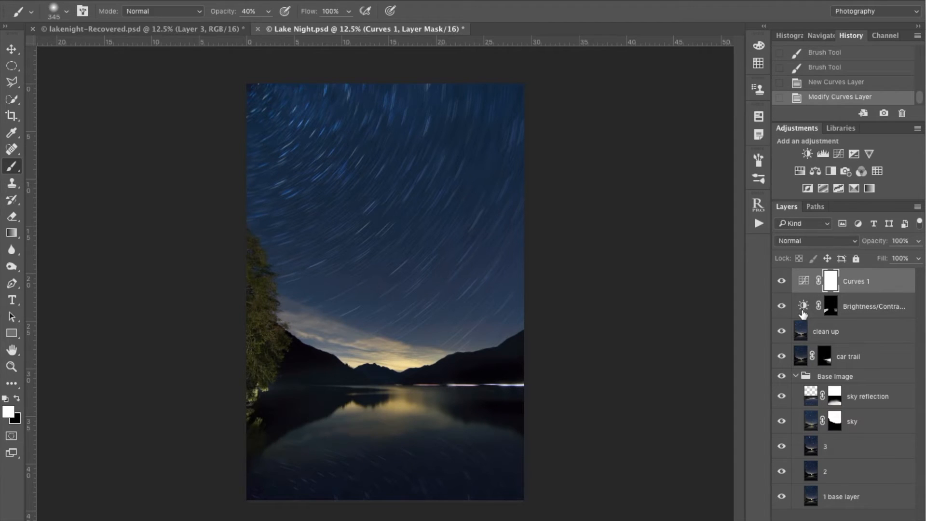
Compare the image with and without the Curves adjustment layer.
click(779, 281)
click(778, 281)
click(777, 281)
click(777, 281)
click(778, 281)
click(777, 282)
Paint black at 50% opacity on the Curves mask across the dark hills and shoreline band, and compare the layer's effect.
key(x)
drag(232, 17, 233, 17)
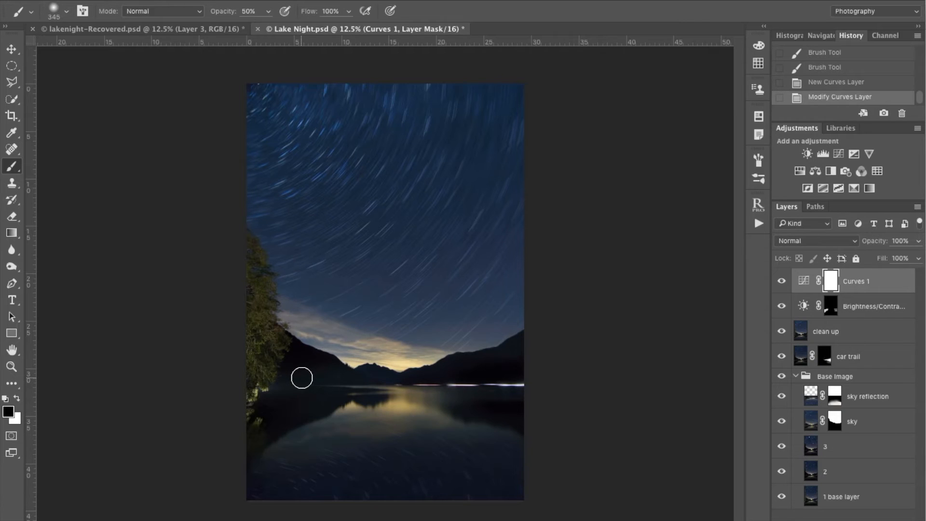
mouse_move(302, 378)
mouse_down()
mouse_move(385, 381)
mouse_move(523, 366)
mouse_move(484, 382)
mouse_move(480, 399)
mouse_up()
click(322, 381)
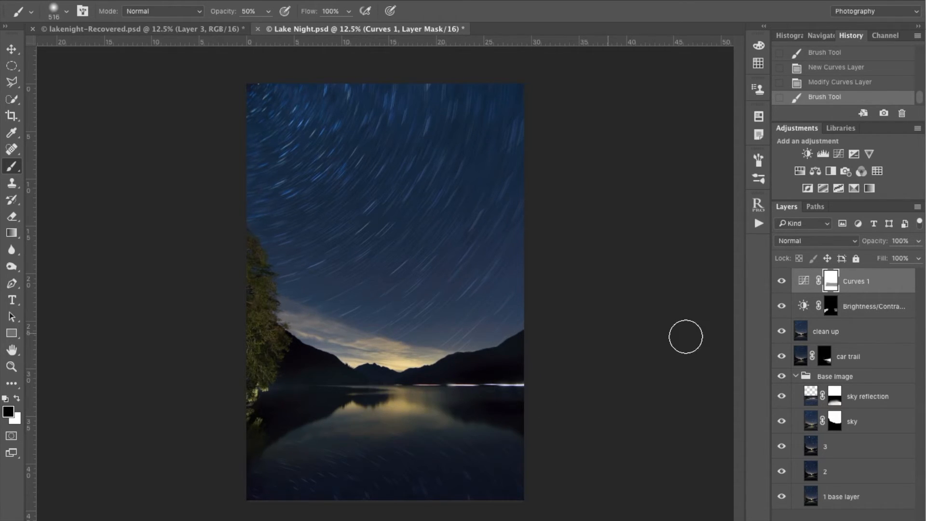
click(784, 280)
click(784, 281)
click(782, 281)
click(782, 281)
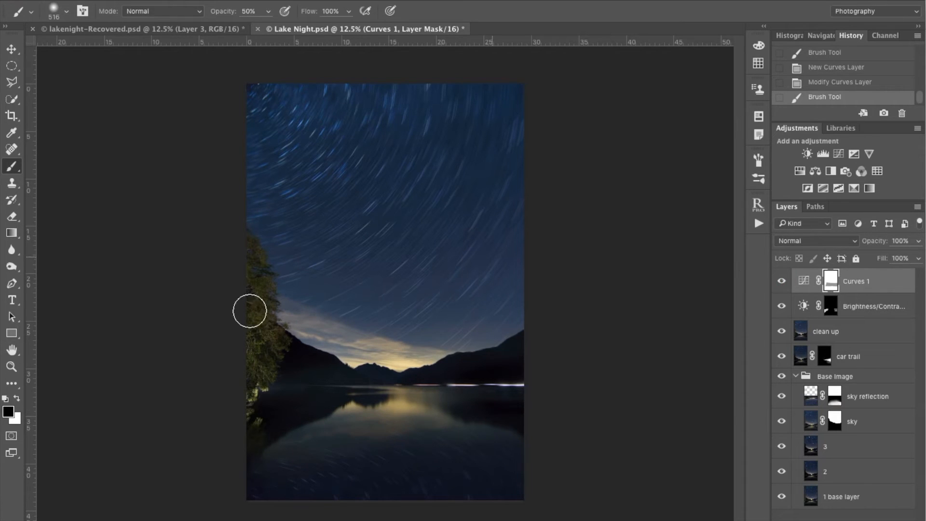
Paint black at 50% opacity with a 516 px brush over the tree on the Curves mask and check the difference.
mouse_move(267, 338)
mouse_down()
mouse_move(238, 275)
mouse_move(249, 363)
mouse_up()
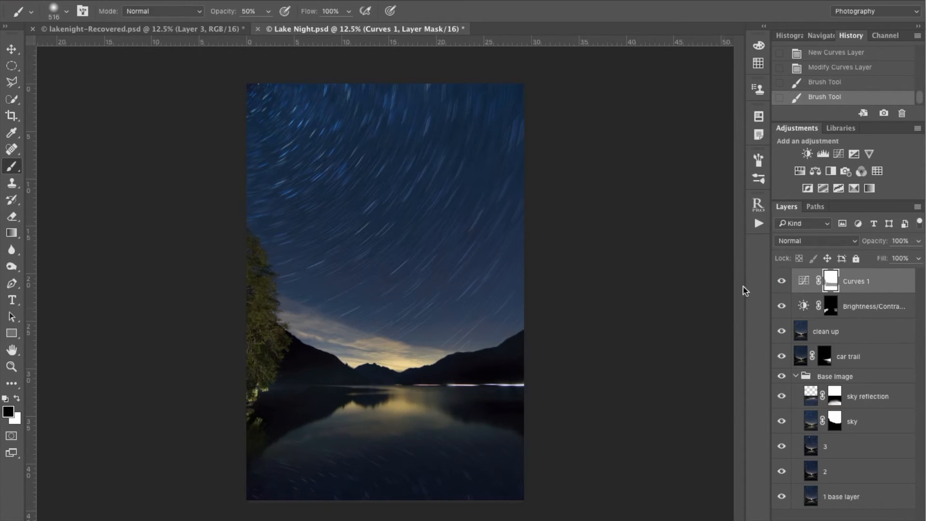
click(780, 284)
click(780, 284)
click(780, 285)
click(780, 285)
Draw a tall elliptical selection covering most of the image and centre it on the canvas.
click(16, 70)
drag(276, 109, 505, 481)
drag(394, 309, 387, 291)
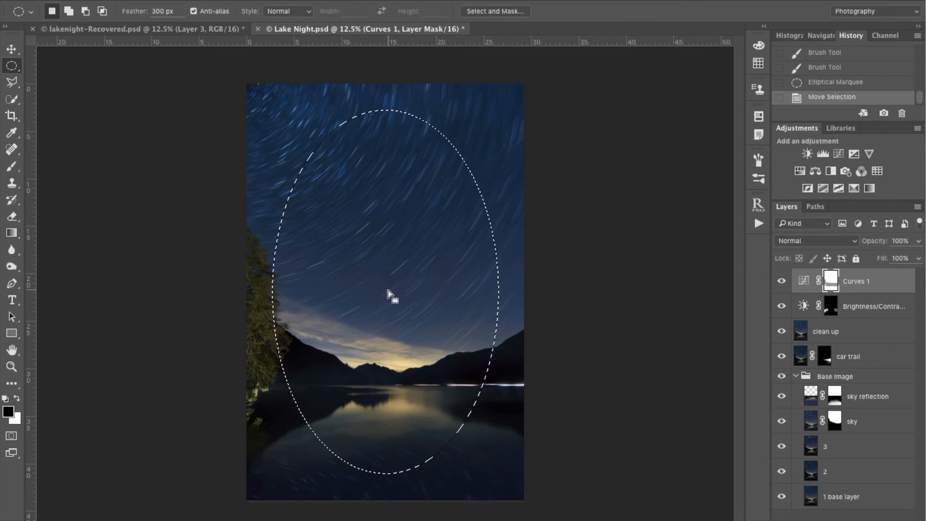
Feather the elliptical selection by 250 pixels twice.
right_click(388, 290)
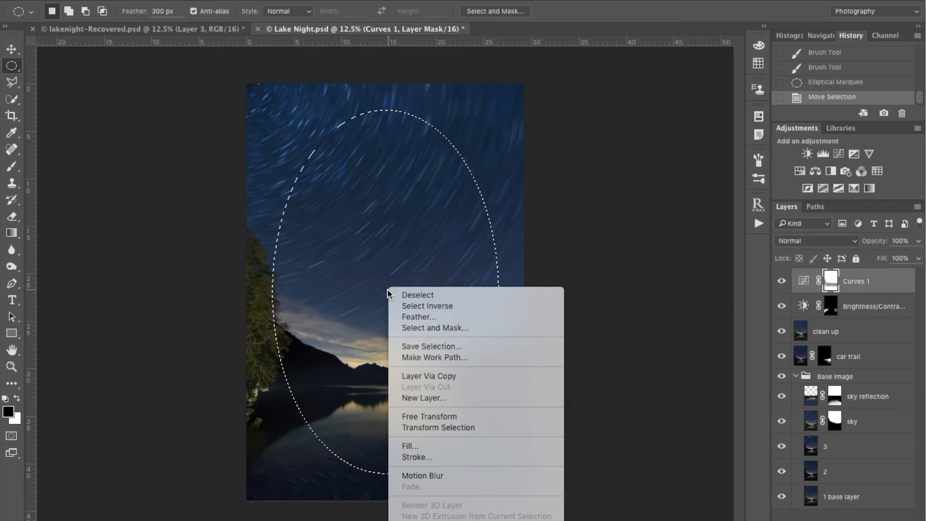
click(418, 319)
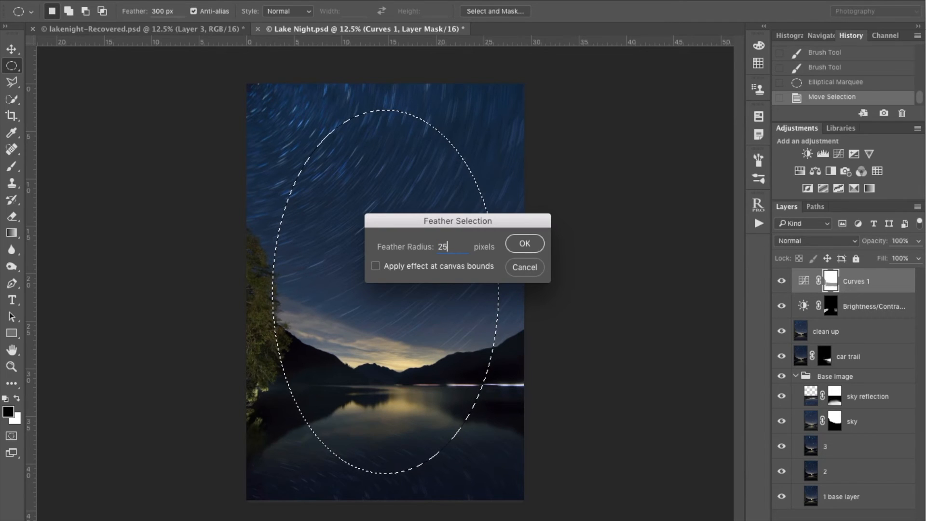
click(524, 244)
right_click(355, 255)
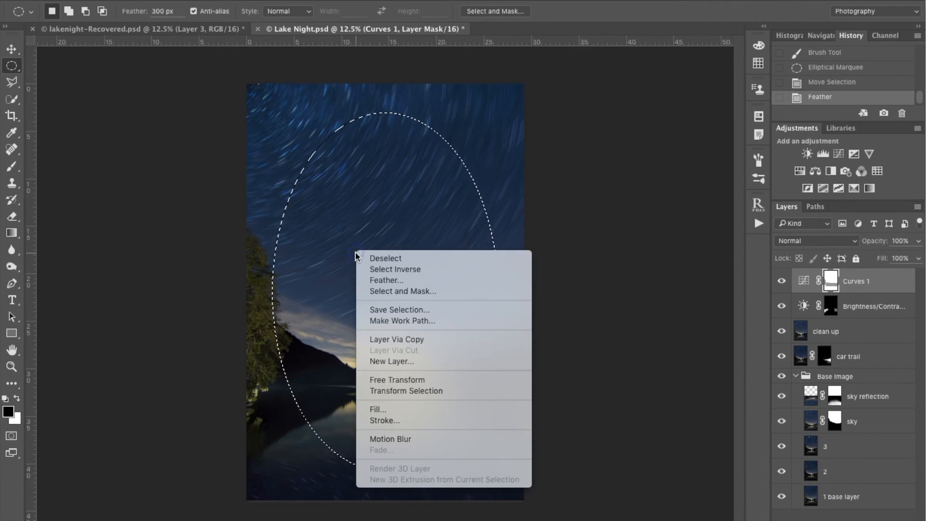
click(380, 281)
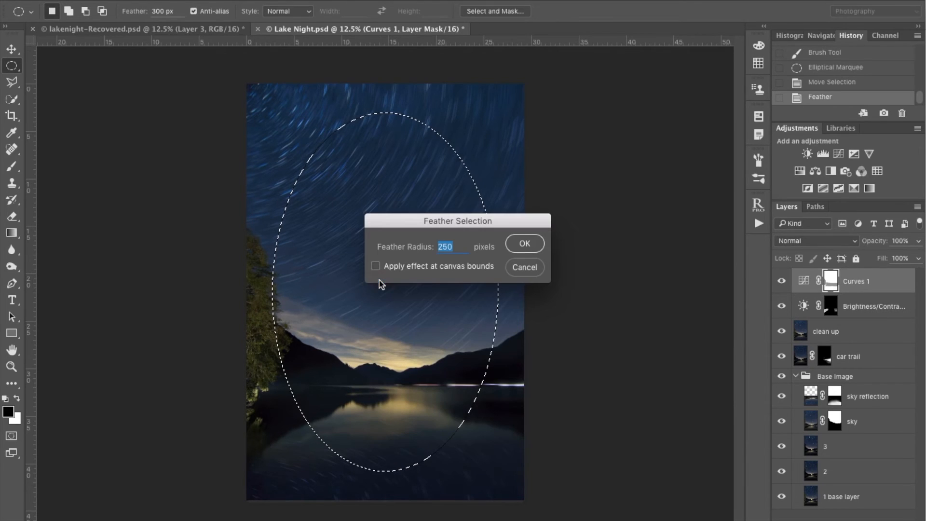
click(527, 244)
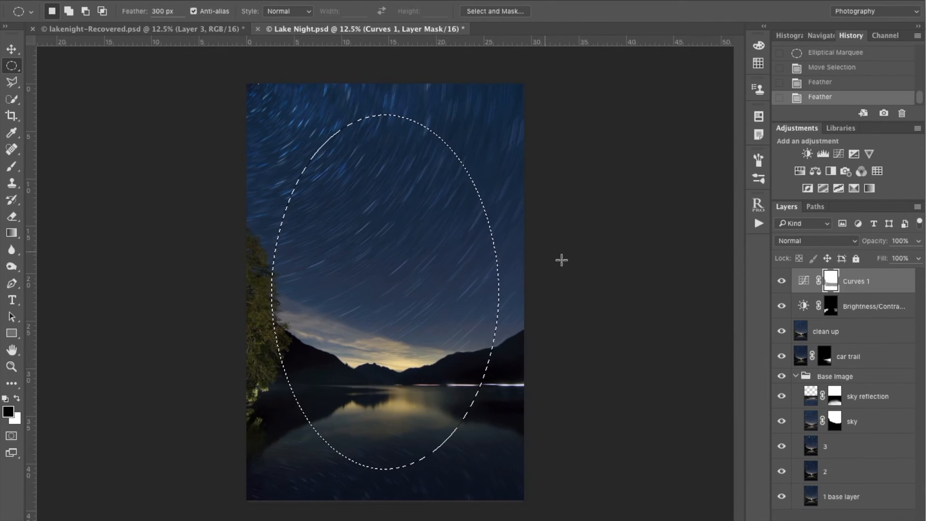
Add a Levels adjustment layer from the selection, invert its mask, set the midtones to 0.93 and slightly lower the white output level.
click(823, 154)
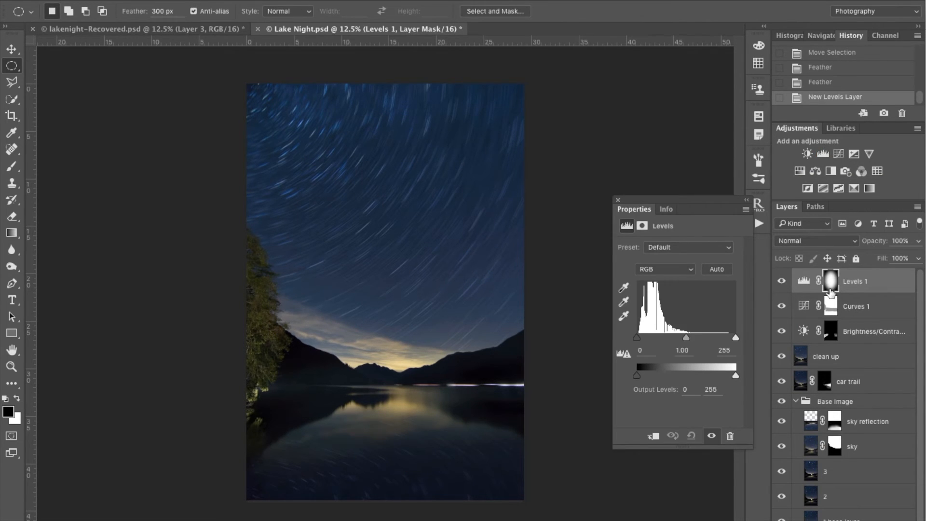
key(ctrl+i)
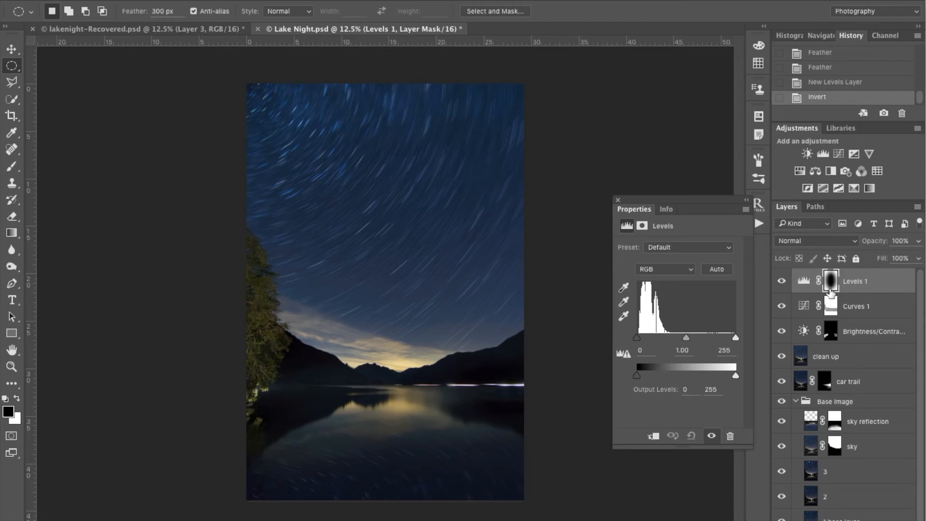
mouse_move(686, 340)
mouse_down()
mouse_move(673, 339)
mouse_move(689, 340)
mouse_up()
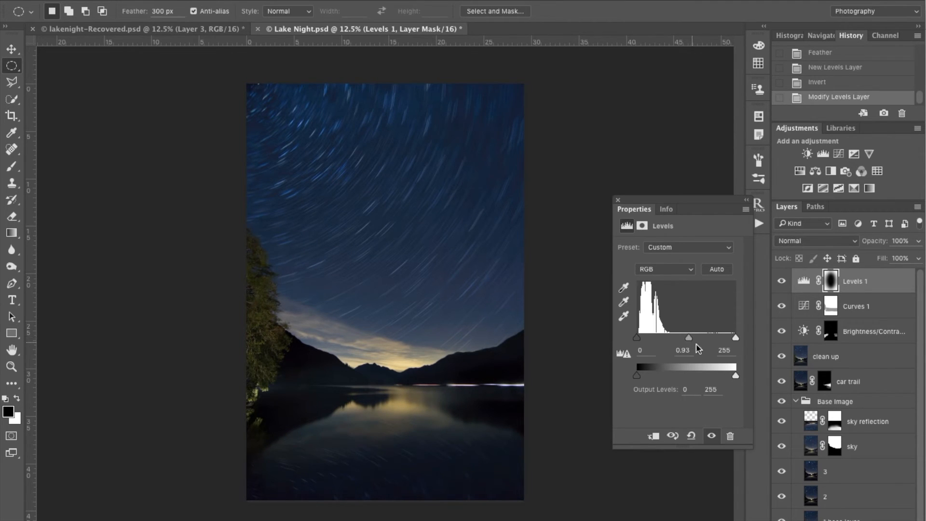
drag(735, 376, 729, 377)
click(618, 199)
Compare the image with and without the Levels vignette.
click(781, 282)
click(782, 282)
click(781, 282)
click(782, 282)
click(781, 282)
click(782, 282)
click(782, 282)
click(782, 282)
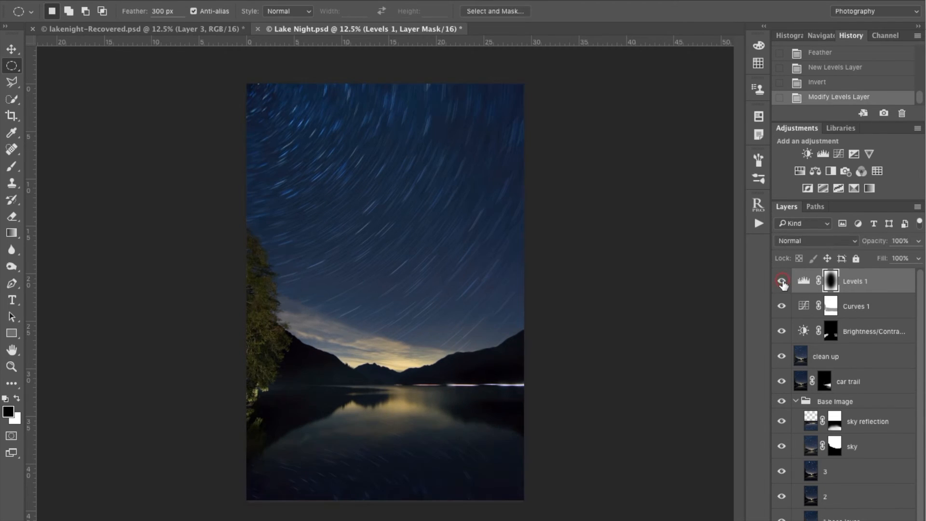
click(781, 282)
click(782, 282)
Paint black at 31% opacity with the 516 px brush over the tree on the Levels mask, and check the effect.
key(b)
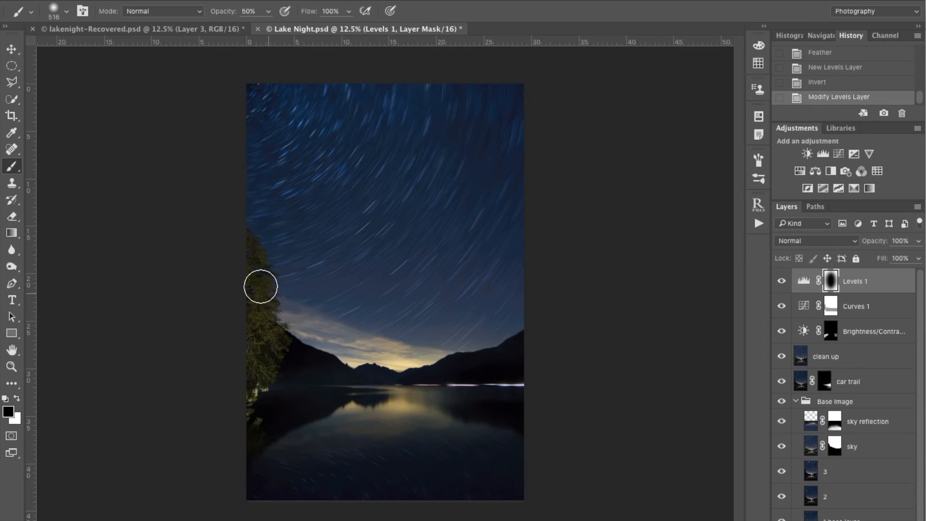
drag(219, 14, 208, 15)
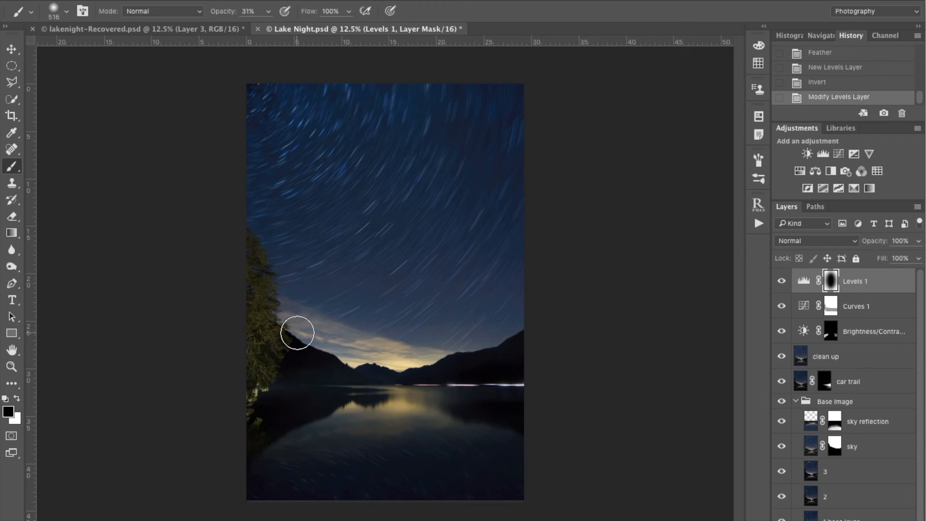
key(x)
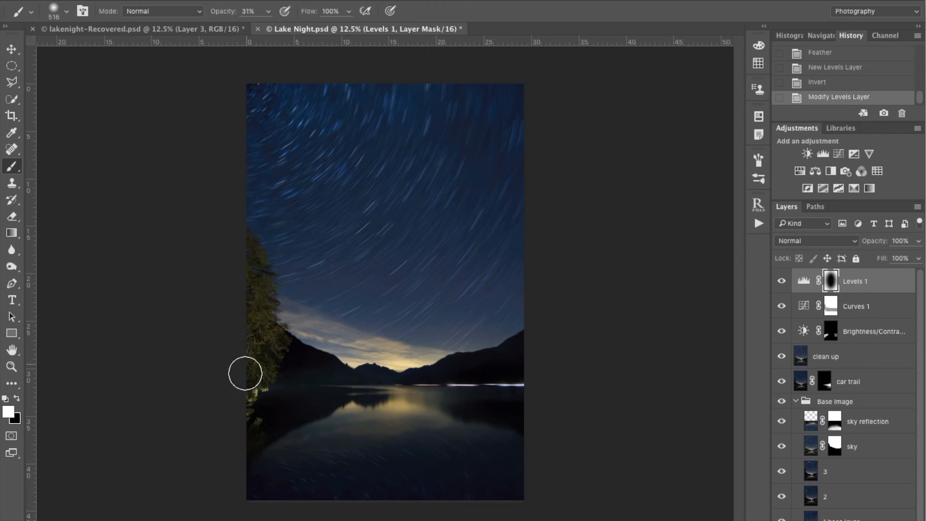
key(x)
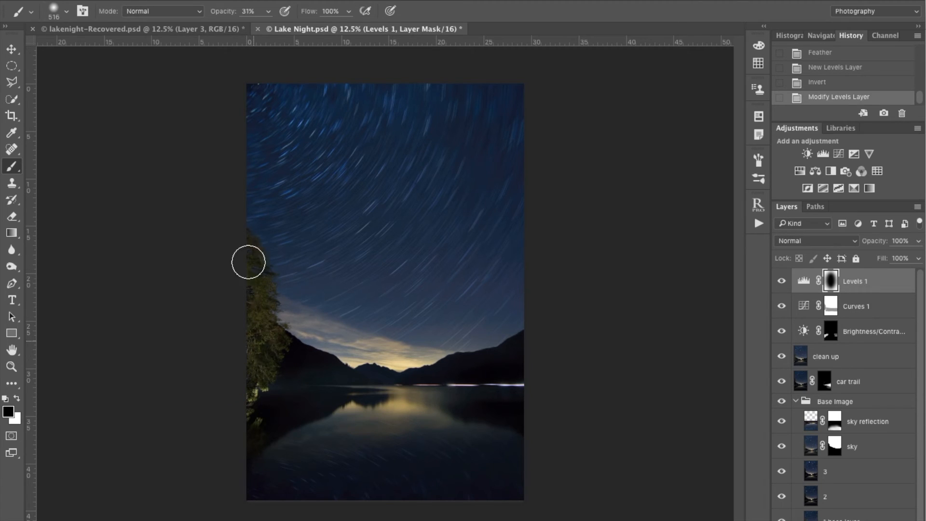
drag(250, 297, 236, 254)
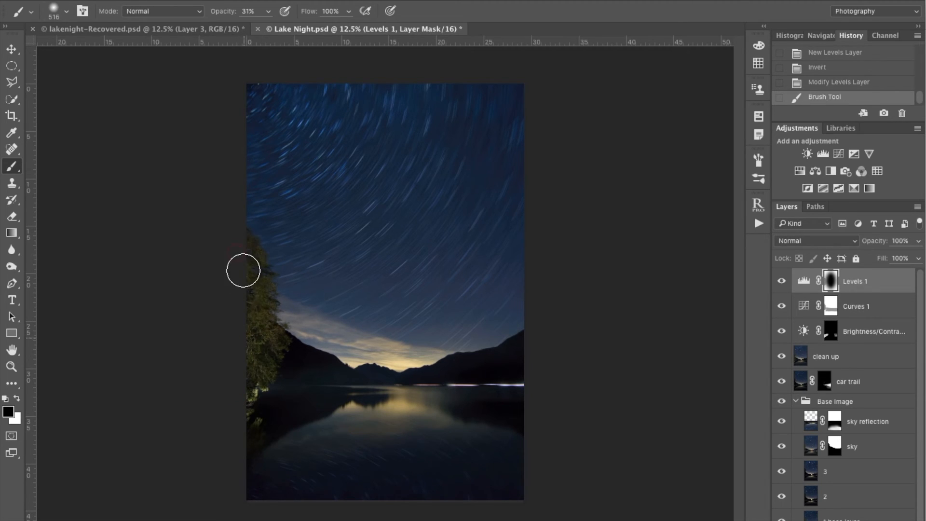
drag(252, 378, 244, 256)
click(779, 282)
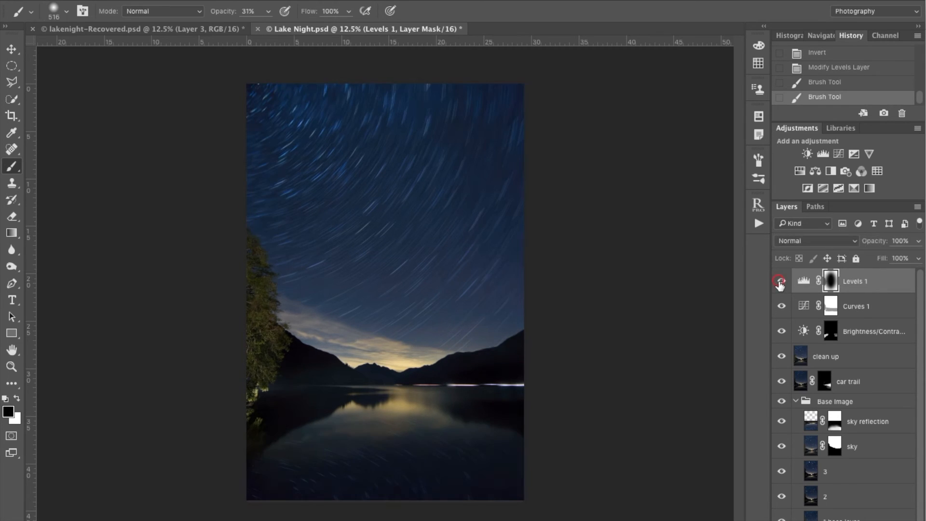
click(779, 282)
Paint black at 31% opacity on the Levels mask over the glowing horizon and its reflection, and review the change.
mouse_move(417, 405)
mouse_down()
mouse_move(363, 409)
mouse_move(436, 400)
mouse_move(349, 353)
mouse_move(302, 419)
mouse_move(425, 382)
mouse_up()
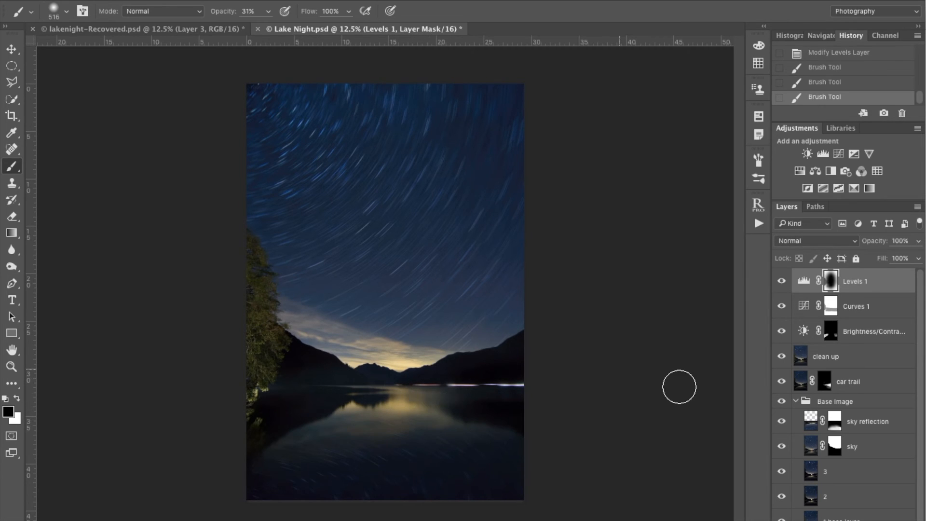
click(781, 282)
click(781, 282)
click(781, 282)
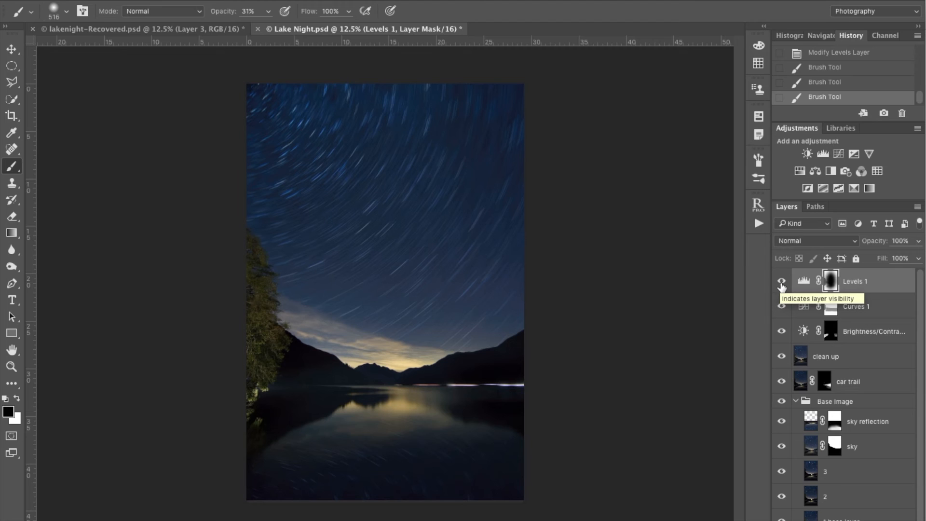
Group the layers from Levels 1 down to car trail and name the group "clean & touched".
click(899, 284)
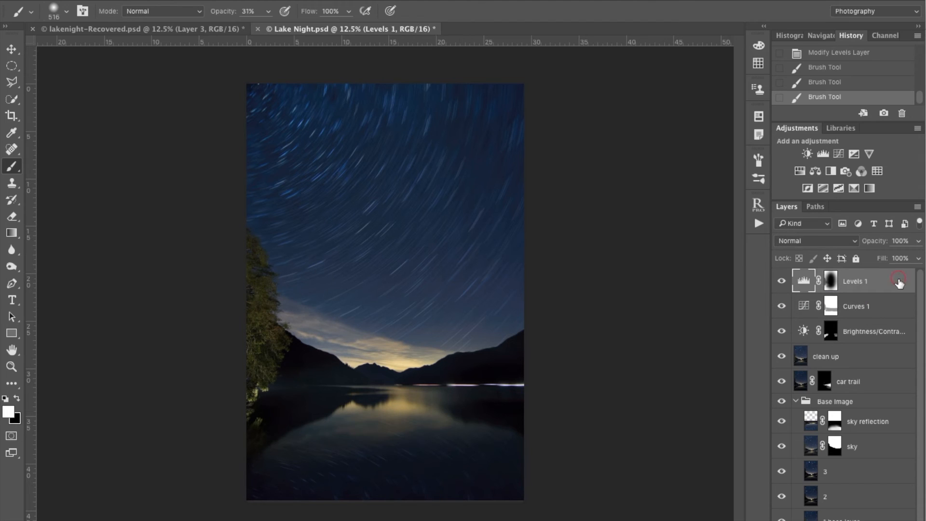
shift+click(874, 384)
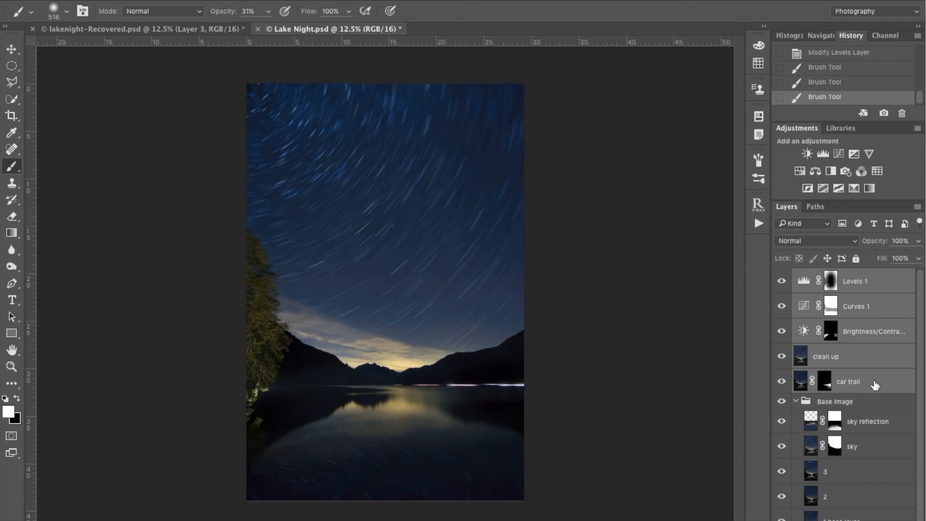
key(ctrl+g)
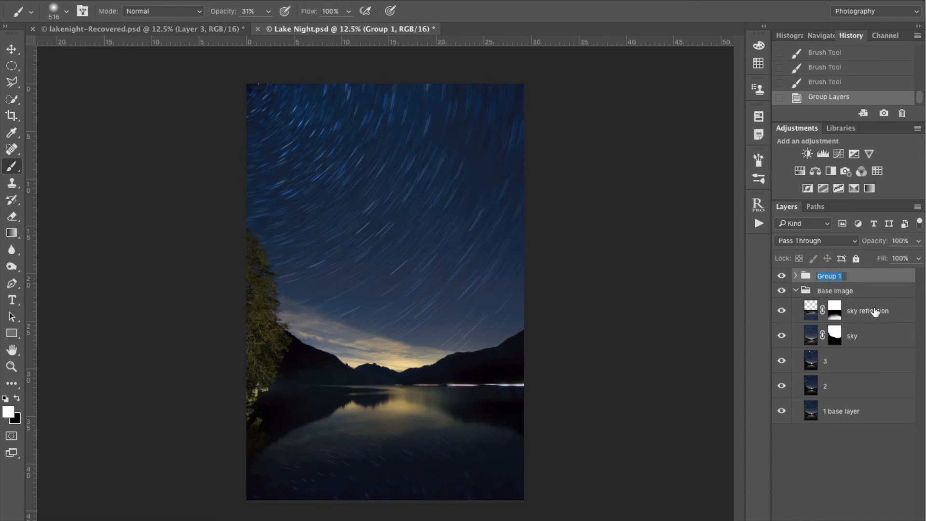
text(cle)
text(an & touched)
key(Return)
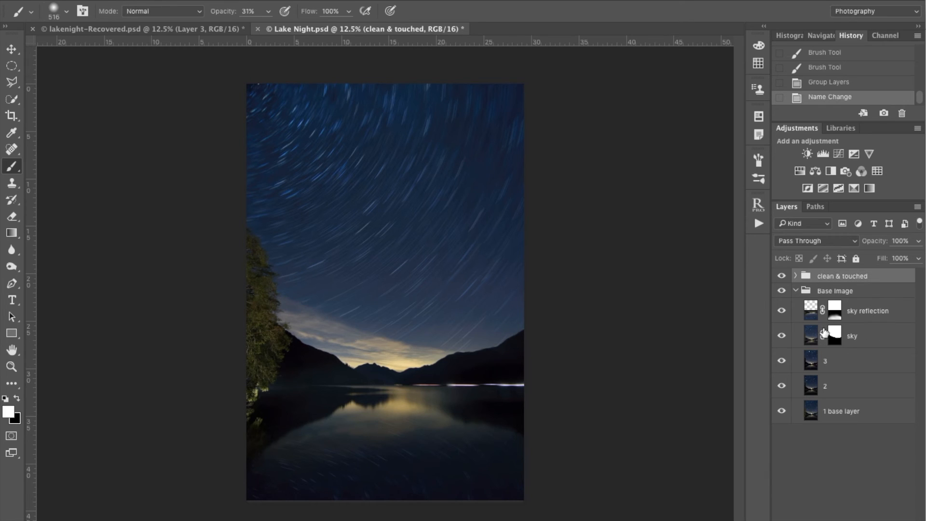
Collapse the Base Image group, stamp all visible layers into a new top layer, and name it "Final".
click(795, 291)
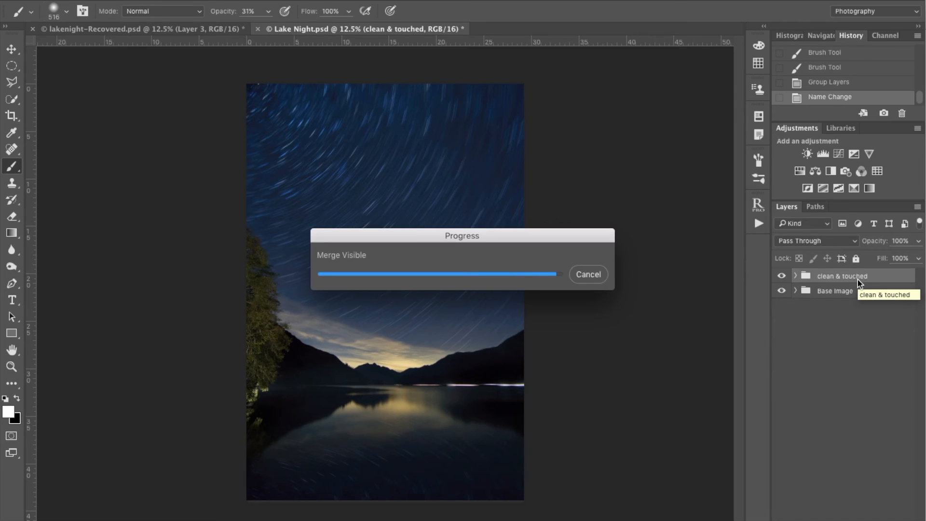
click(825, 280)
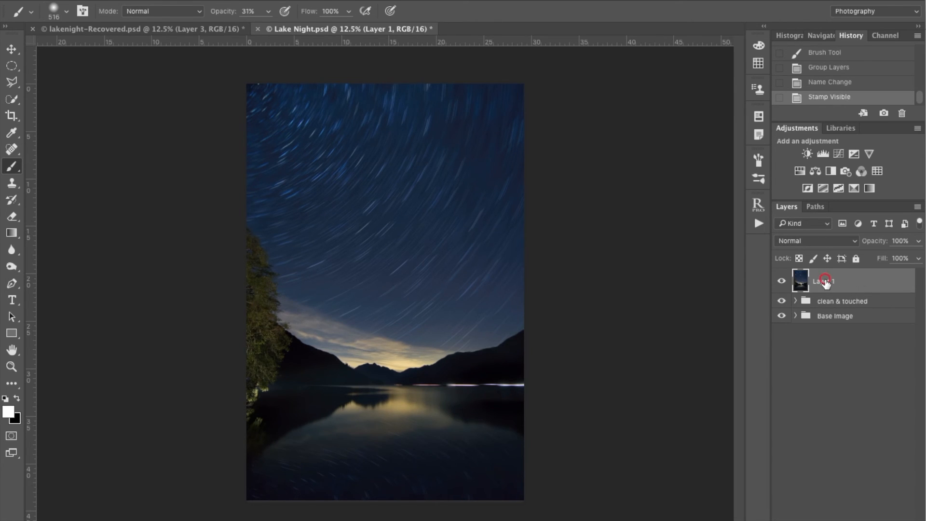
double_click(822, 281)
text(Final)
key(Return)
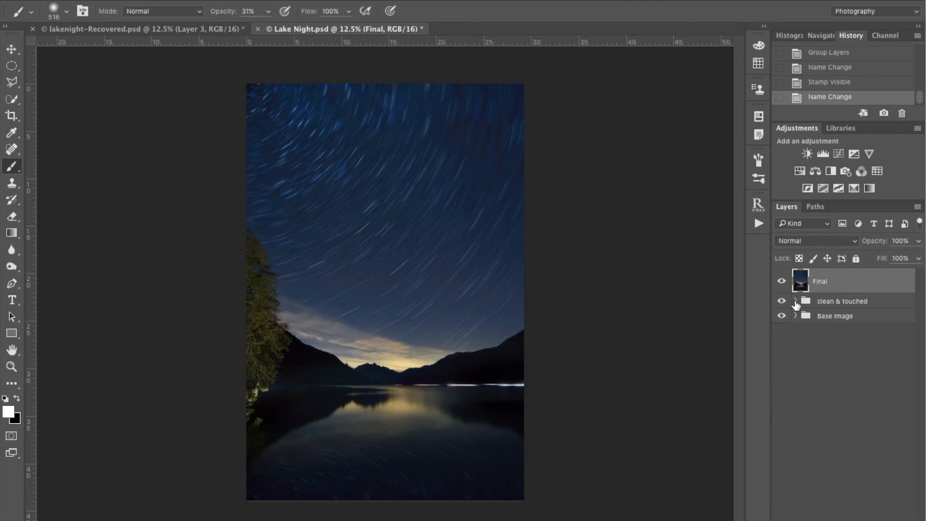
Review the layers inside the clean & touched and Base Image groups.
click(795, 301)
click(795, 301)
click(795, 320)
click(797, 302)
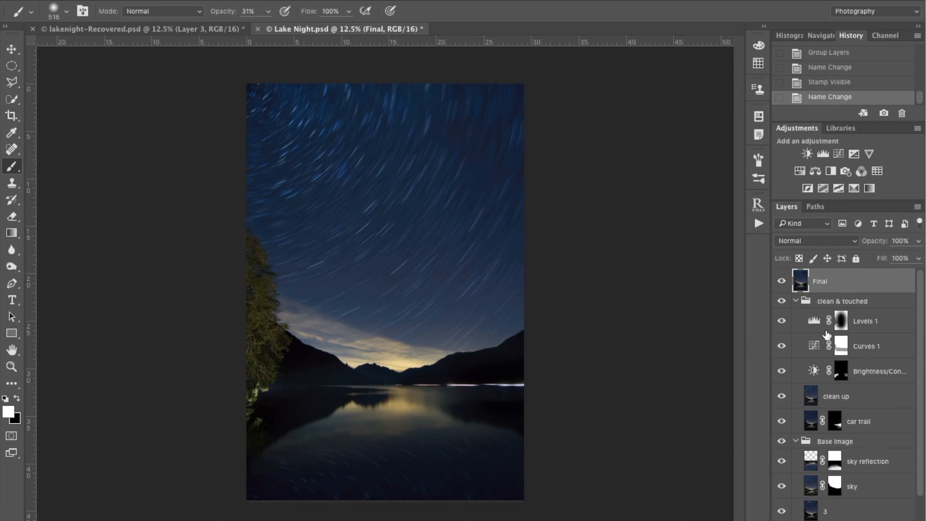
scroll(827, 334, down, 2)
scroll(826, 334, up, 2)
click(795, 301)
View the original exposure by hiding Final, clean & touched, and every Base Image layer except 1 base layer.
click(783, 302)
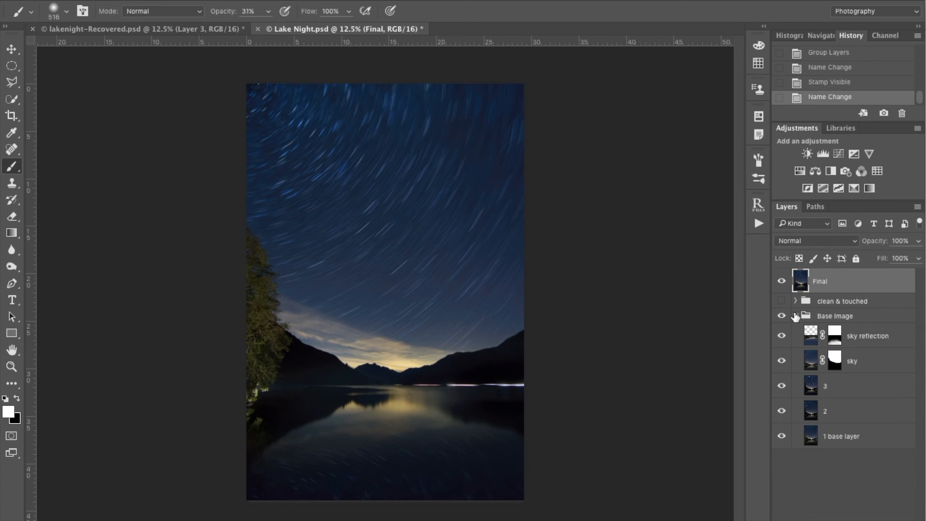
mouse_move(777, 314)
mouse_down()
mouse_move(781, 424)
mouse_move(781, 414)
mouse_up()
click(781, 281)
click(781, 316)
click(781, 317)
click(782, 316)
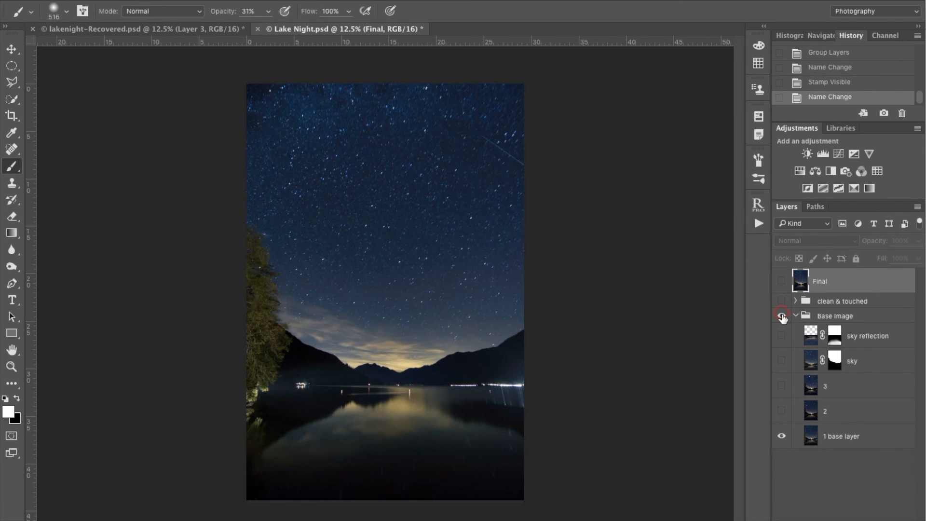
Show Final for comparison, restore the clean & touched group and the hidden Base Image layers, and collapse Base Image.
click(781, 281)
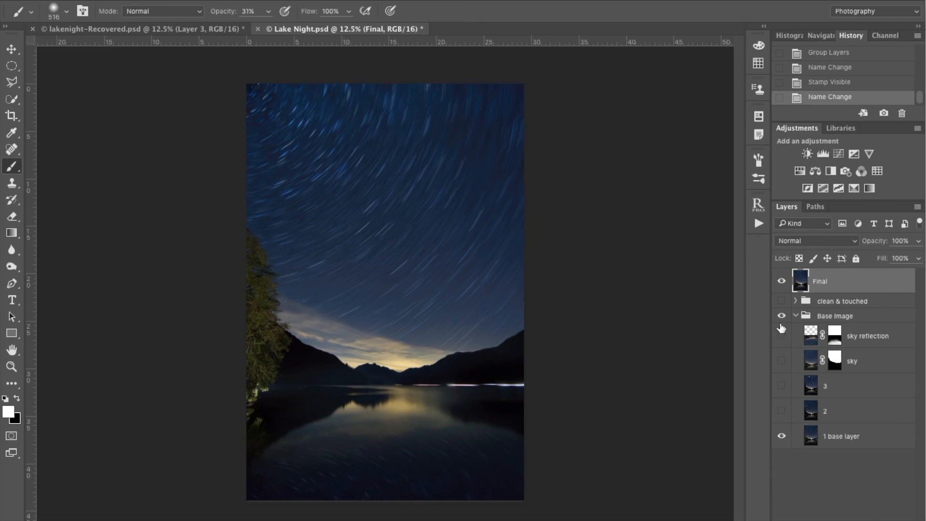
click(781, 301)
drag(781, 336, 782, 365)
click(795, 316)
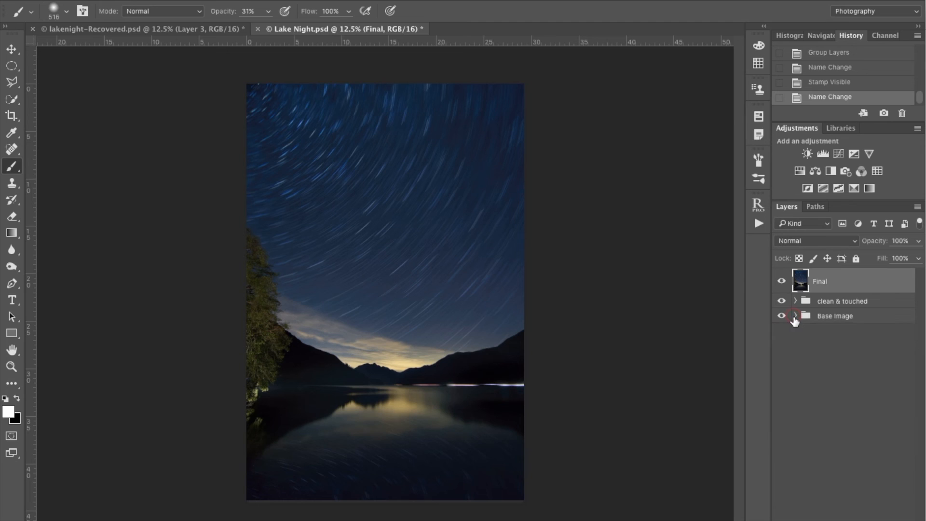